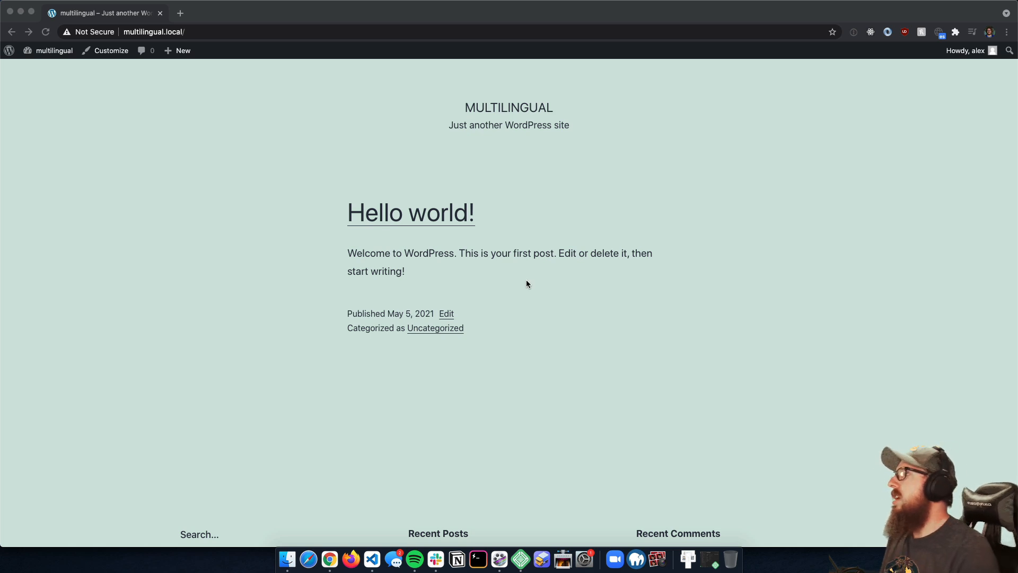
Go to the site's admin dashboard, find the Polylang plugin, and install and activate it.
left_click(46, 93)
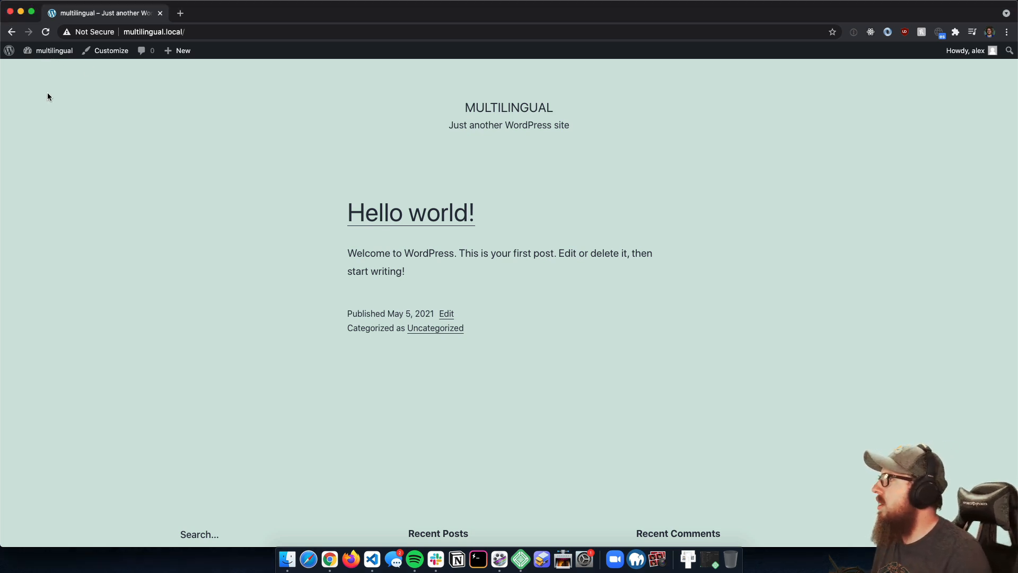
left_click(53, 68)
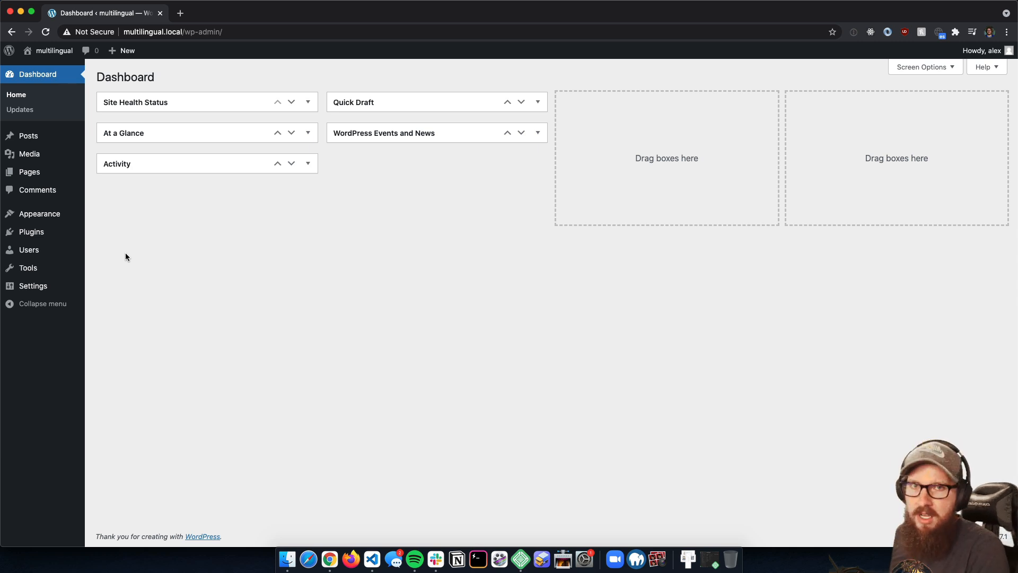
mouse_move(32, 232)
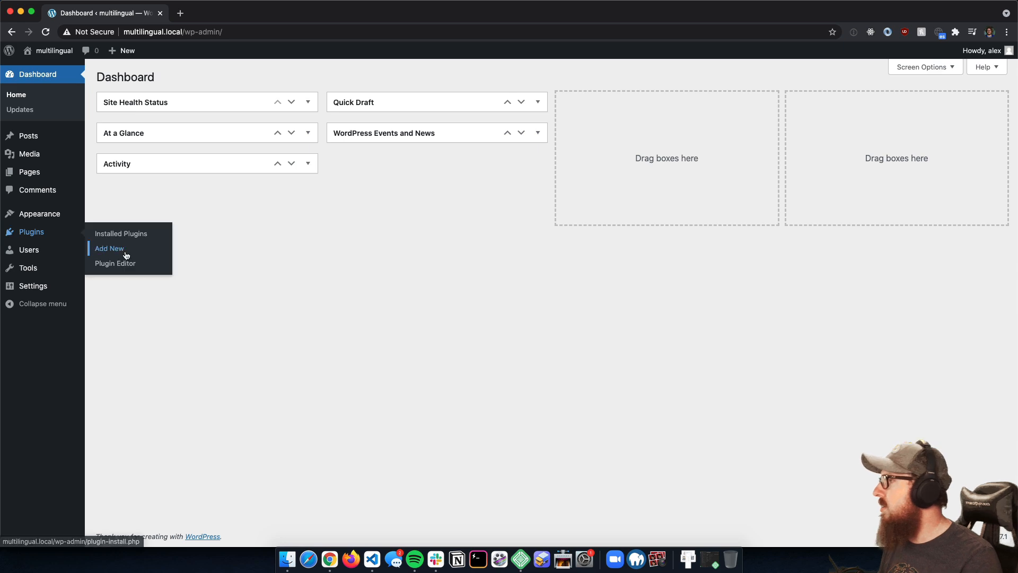
left_click(110, 248)
left_click(918, 106)
type("polylang")
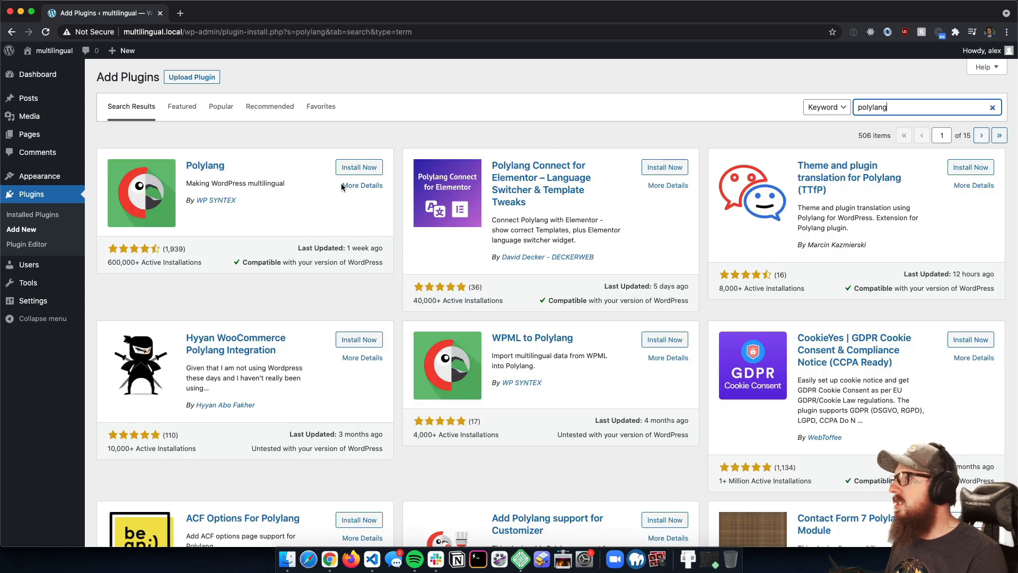
left_click(353, 168)
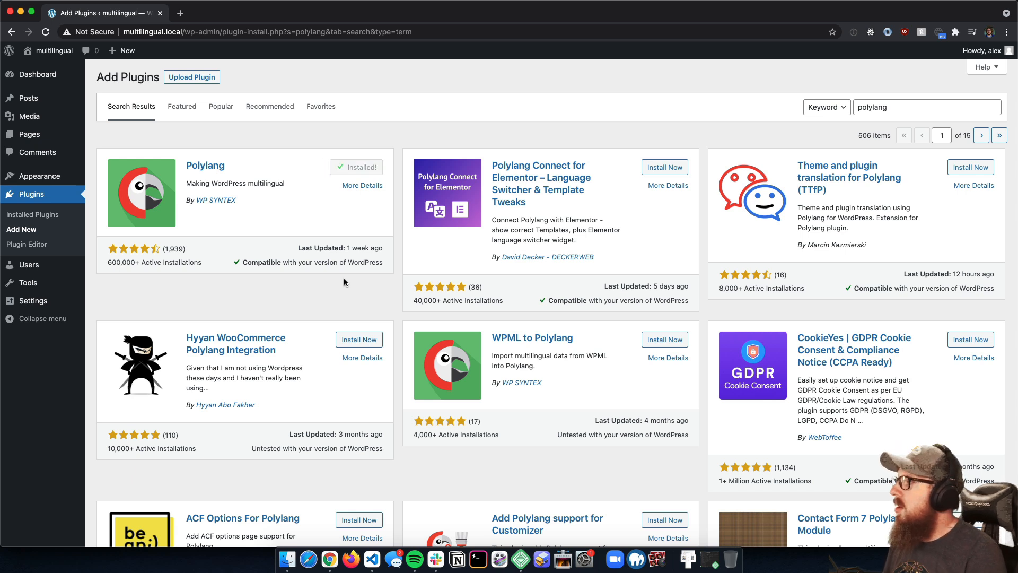
left_click(371, 166)
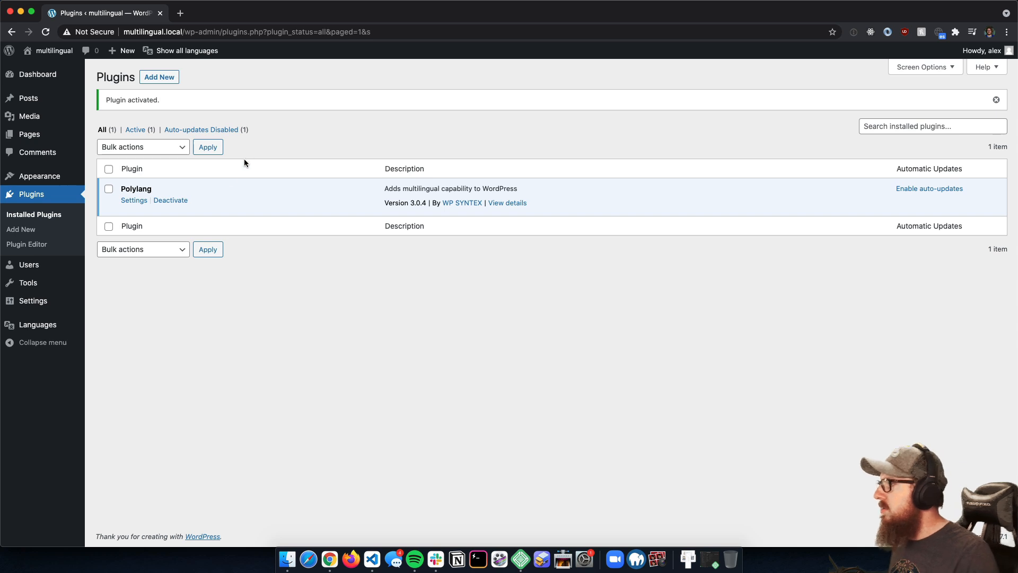
Open Polylang's setup wizard, browse the available languages, and continue with the already defined English (en_US) and Español (es_MX).
mouse_move(38, 324)
left_click(104, 370)
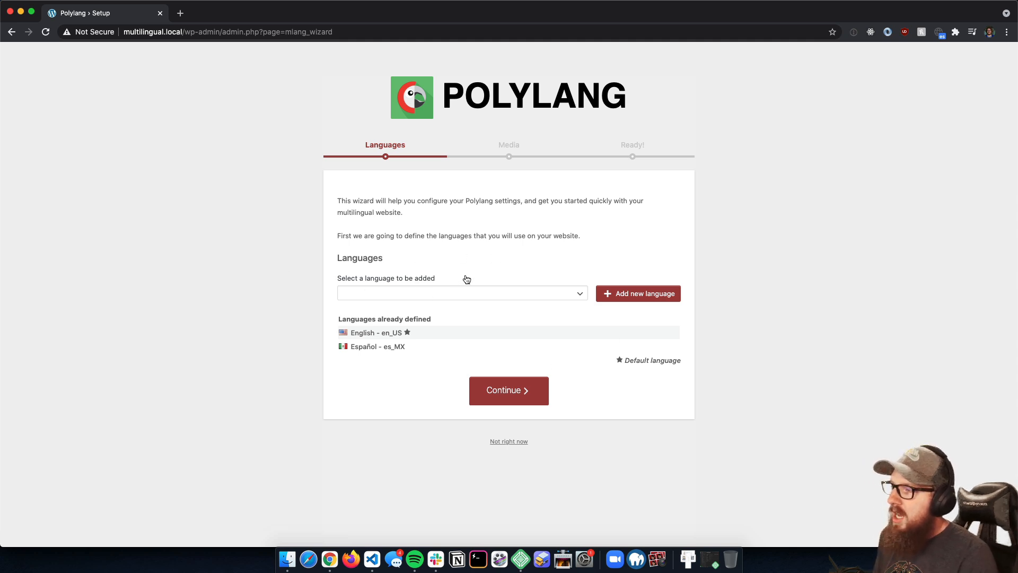
left_click(520, 293)
scroll(363, 381, "down", 10)
scroll(363, 381, "up", 10)
left_click(171, 327)
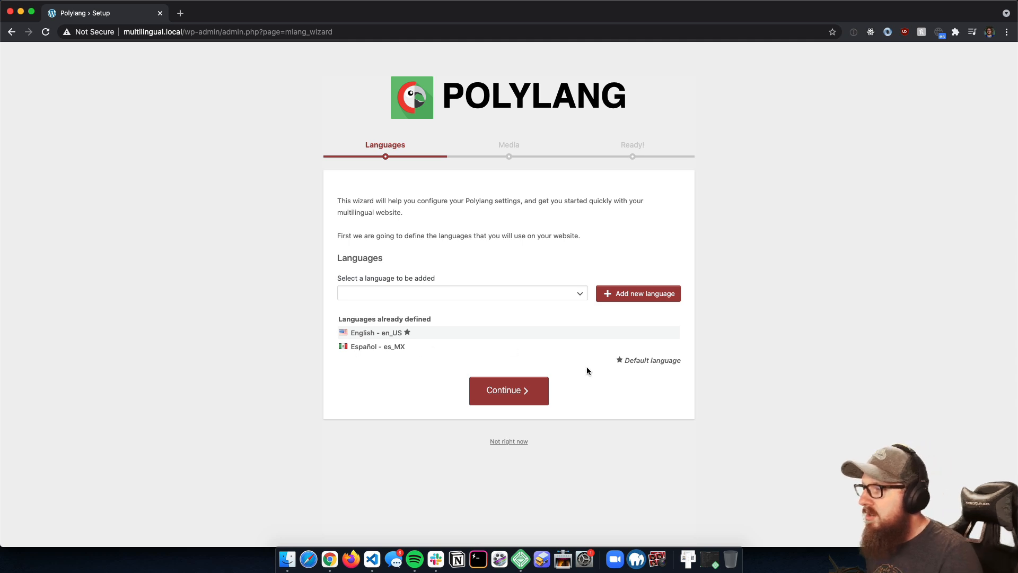
left_click(491, 395)
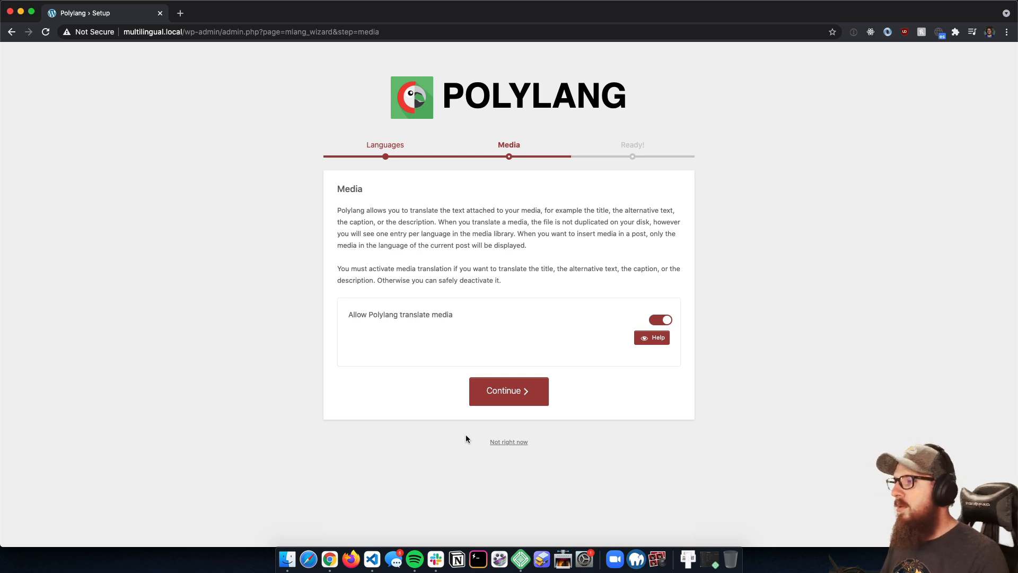
Accept media translation in the Polylang wizard and finish the setup by returning to the dashboard.
left_click(512, 402)
scroll(544, 300, "down", 3)
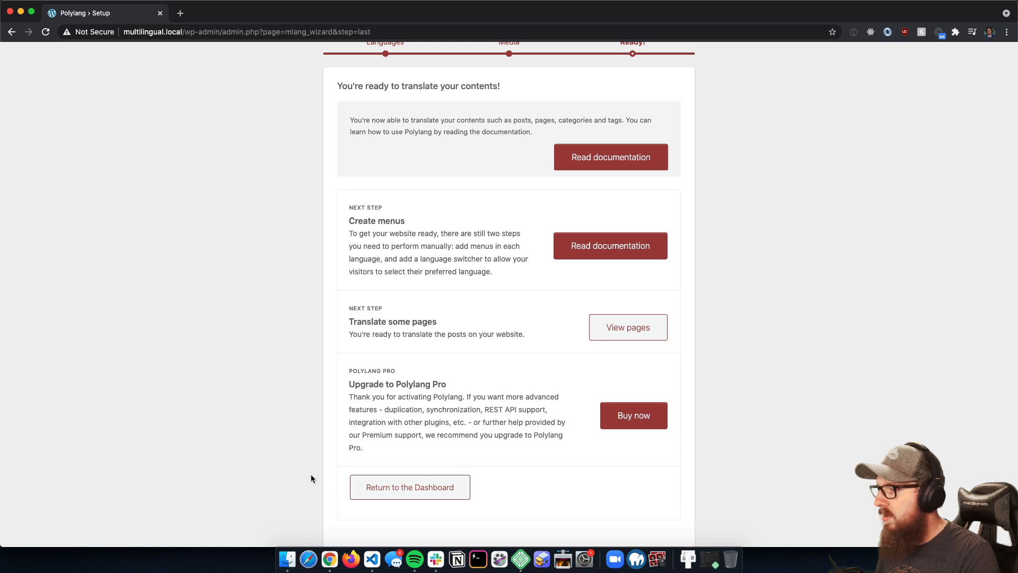
scroll(360, 441, "down", 1)
left_click(387, 486)
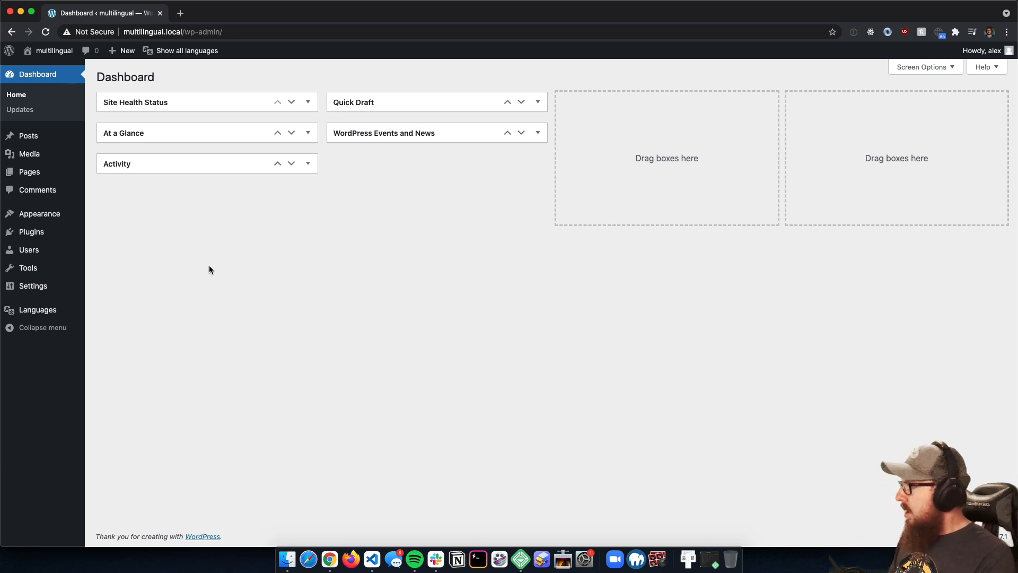
Review the languages defined in Polylang and examine the language columns in the list of all posts.
mouse_move(50, 311)
left_click(116, 312)
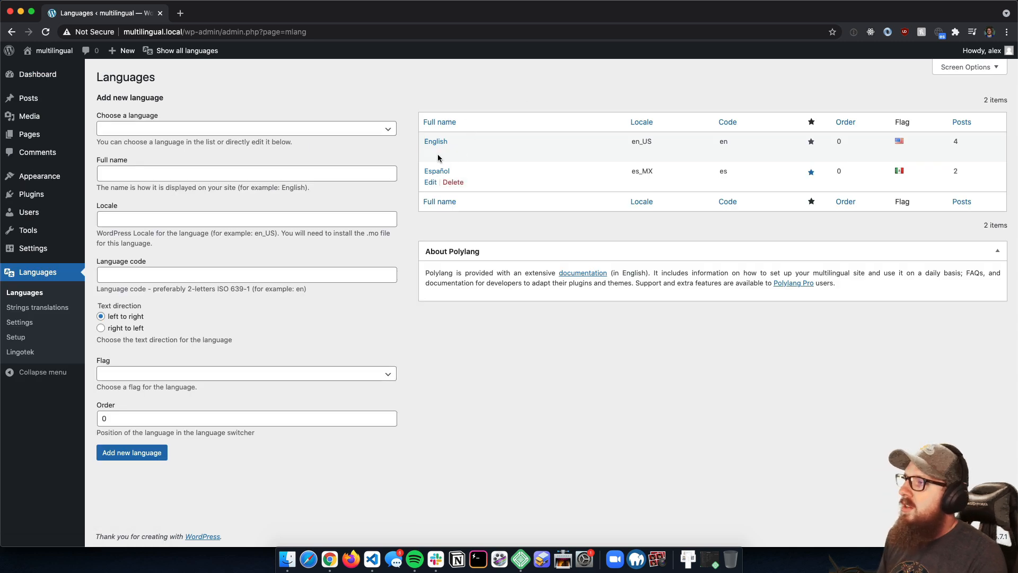
mouse_move(29, 98)
left_click(109, 101)
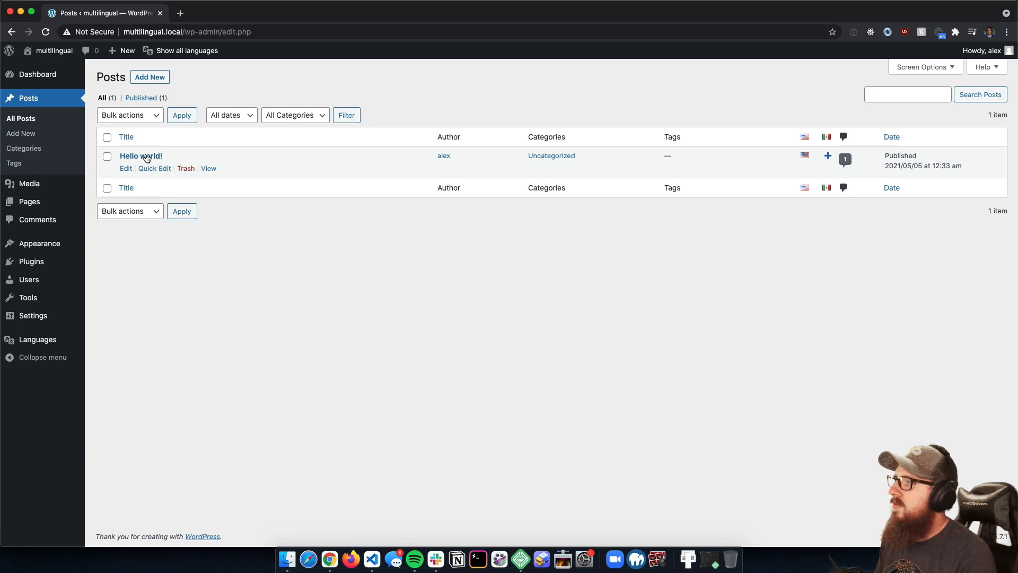
key("super+equal")
key("super+equal")
key("super+equal")
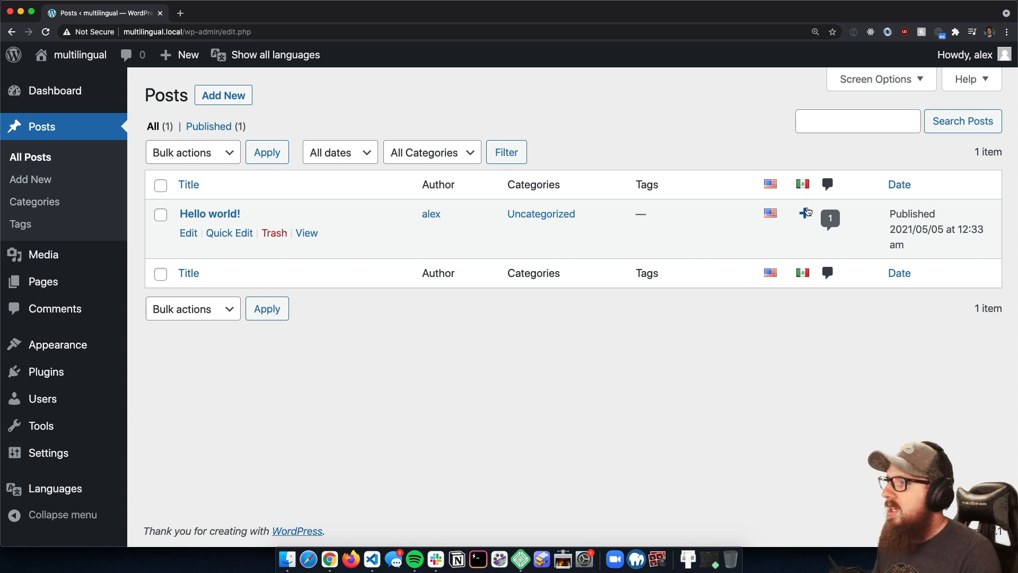
scroll(463, 402, "down", 1)
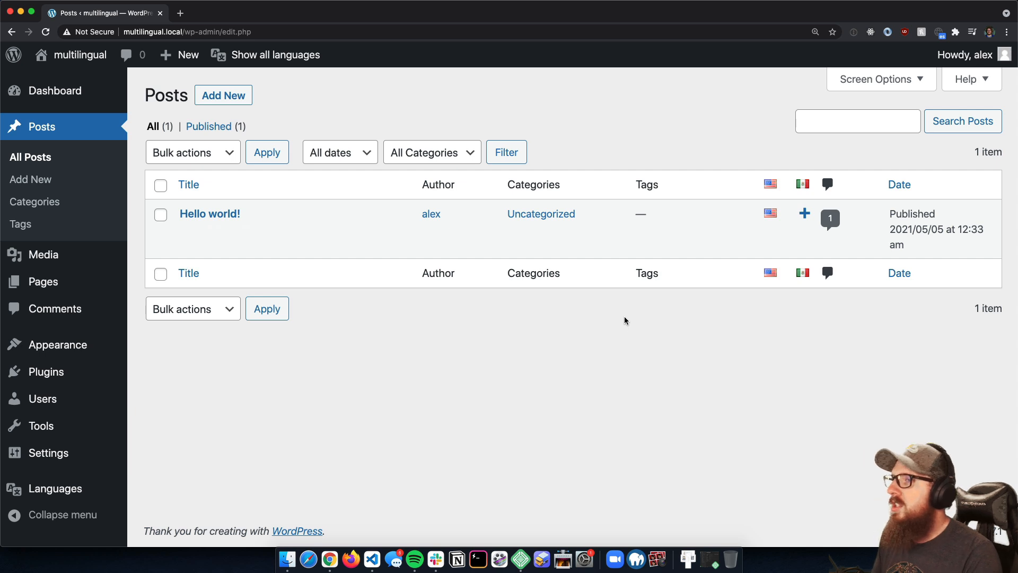
Add a Spanish translation of the "Hello world!" post titled "Hola Mundo" and check its language and linked translation settings.
left_click(805, 213)
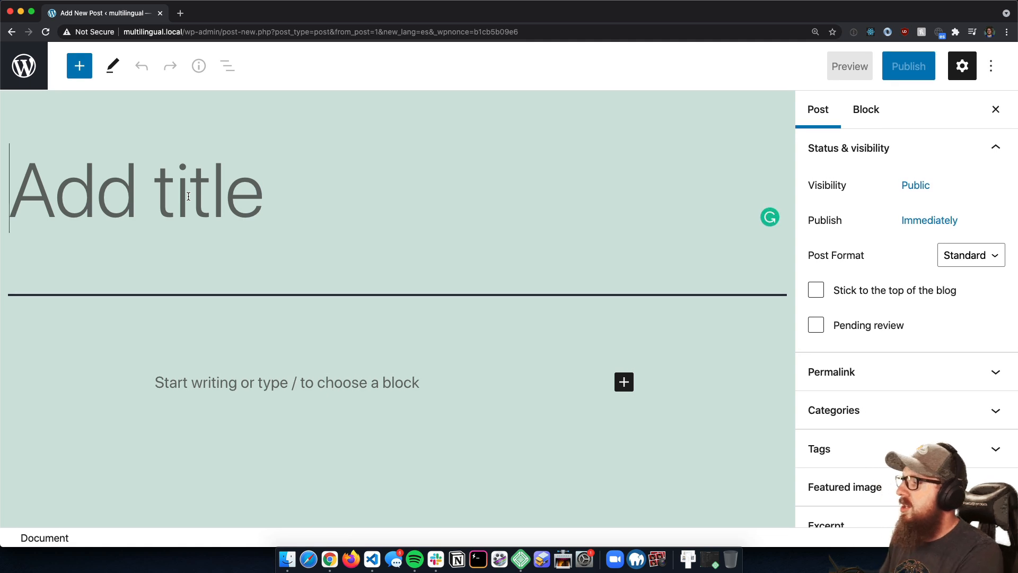
type("Hola Mundo")
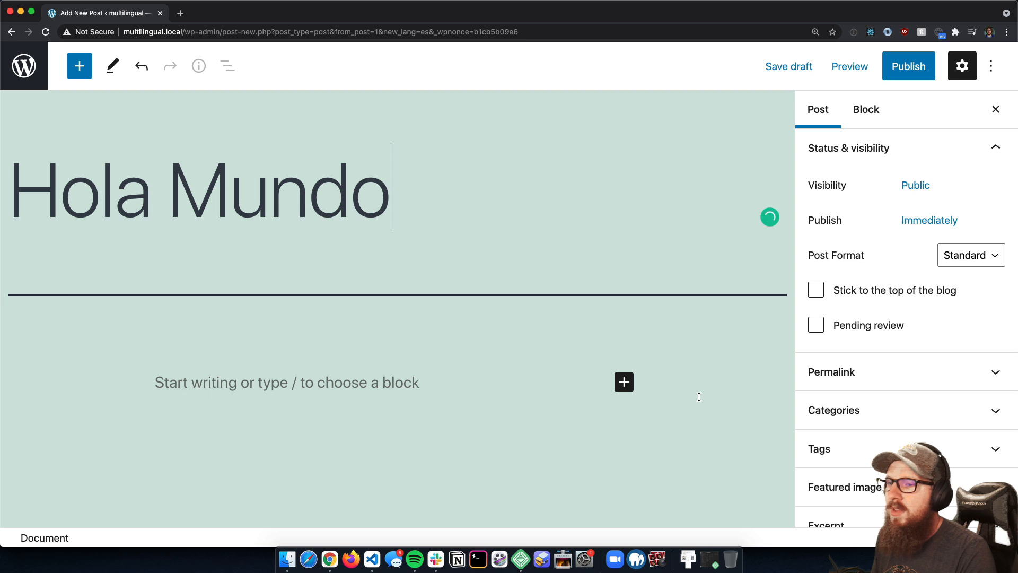
scroll(886, 339, "down", 5)
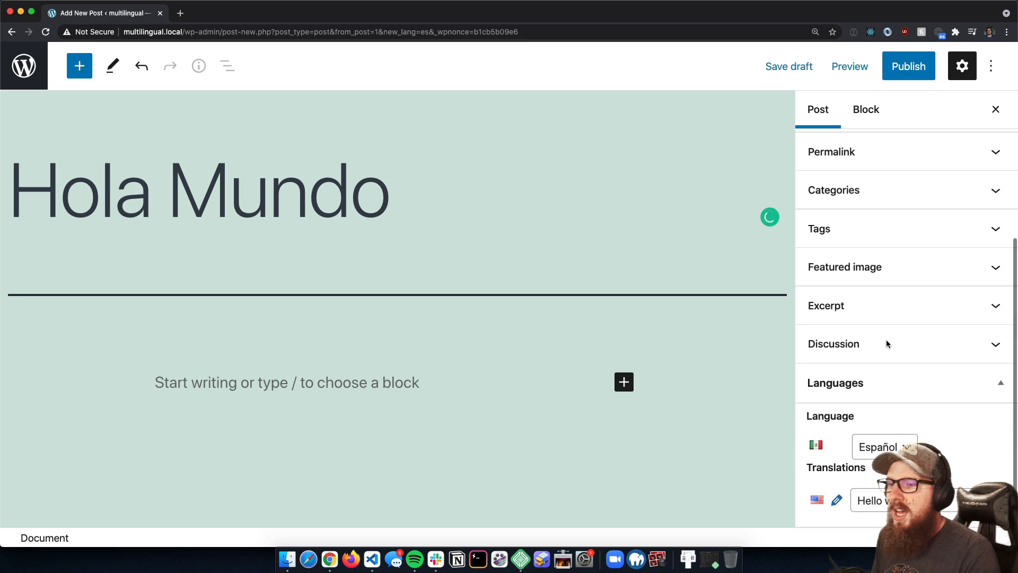
left_click_drag(808, 416, 881, 417)
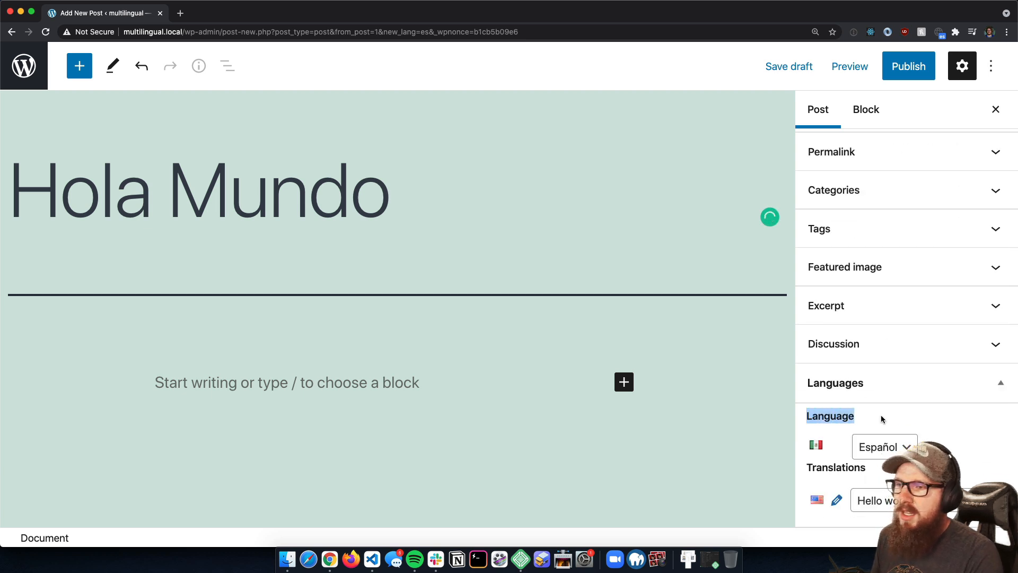
left_click(891, 451)
left_click(971, 460)
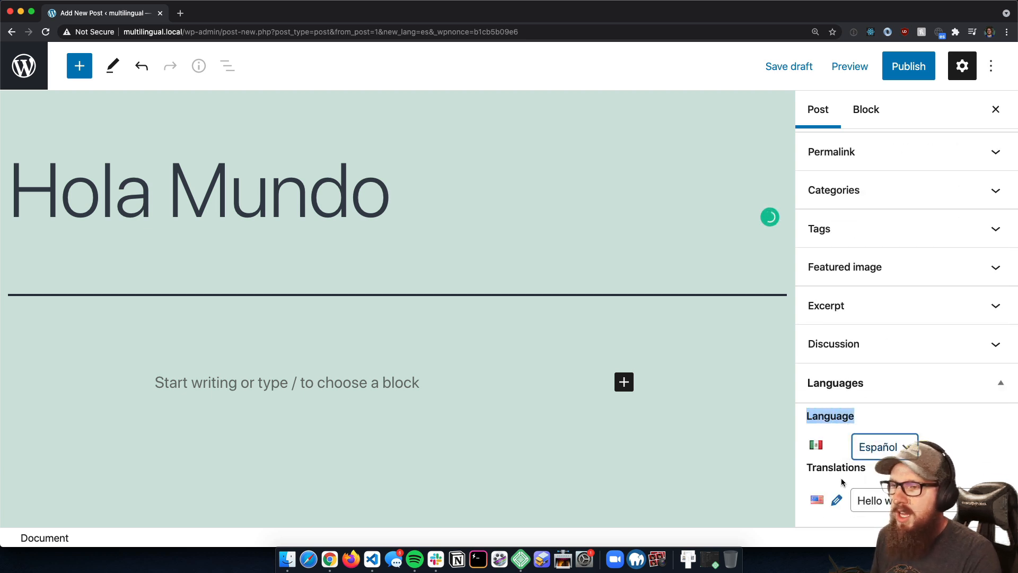
triple_click(869, 502)
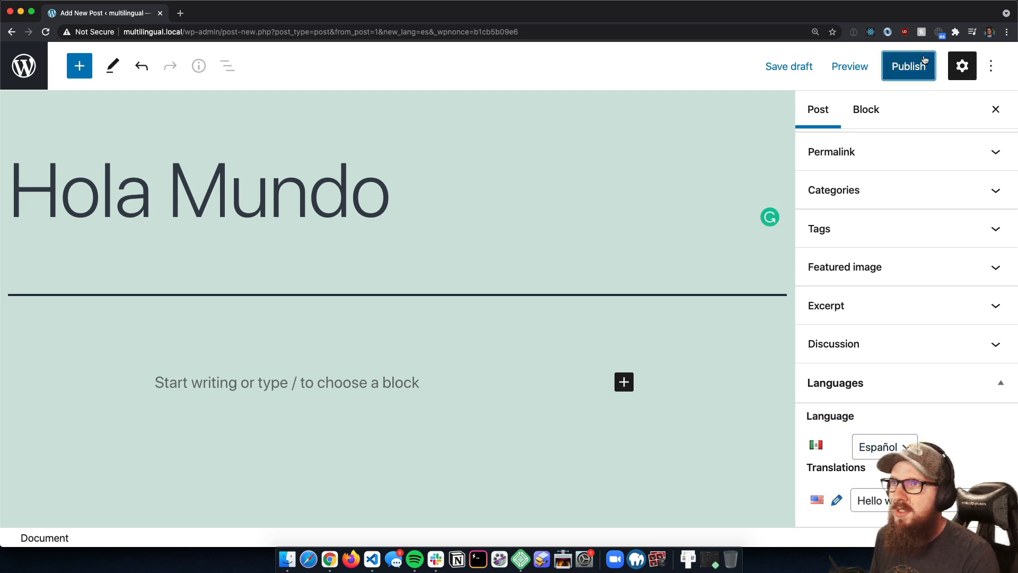
Publish the "Hola Mundo" post and open it on the live site.
left_click(908, 66)
left_click(855, 66)
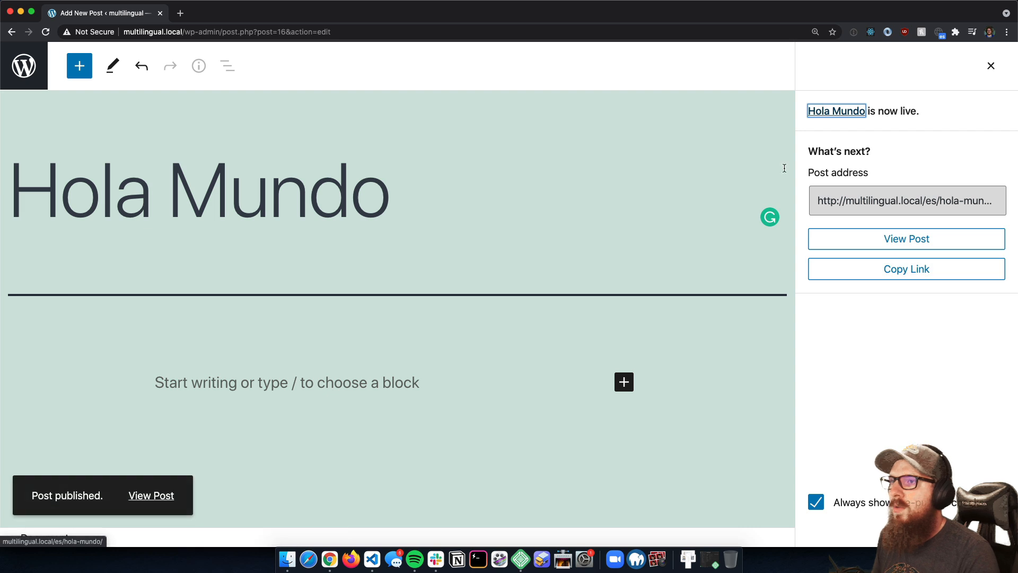
left_click(836, 110)
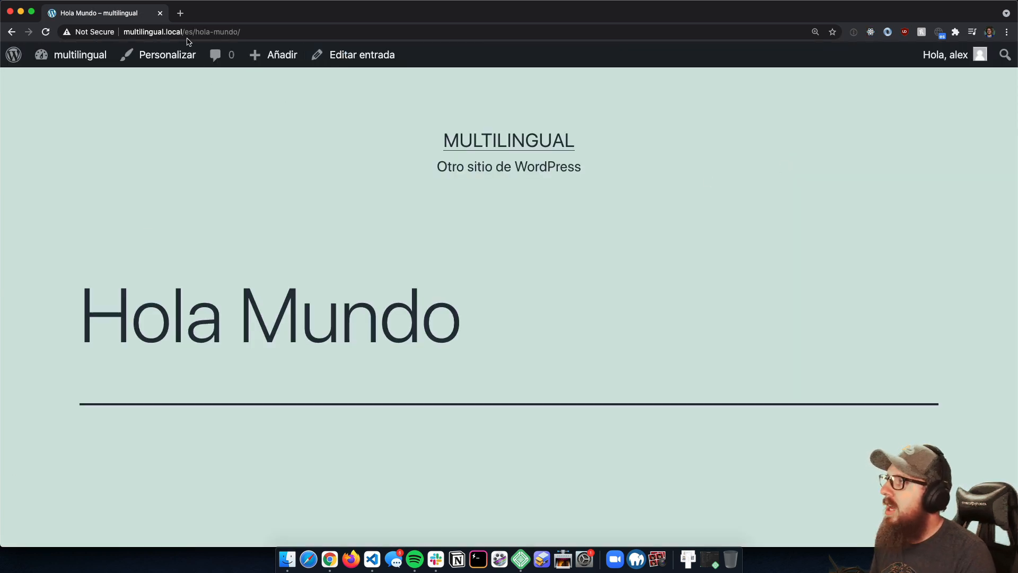
Examine the live post's web address, especially the language directory and the post slug.
left_click_drag(183, 32, 432, 33)
left_click(336, 238)
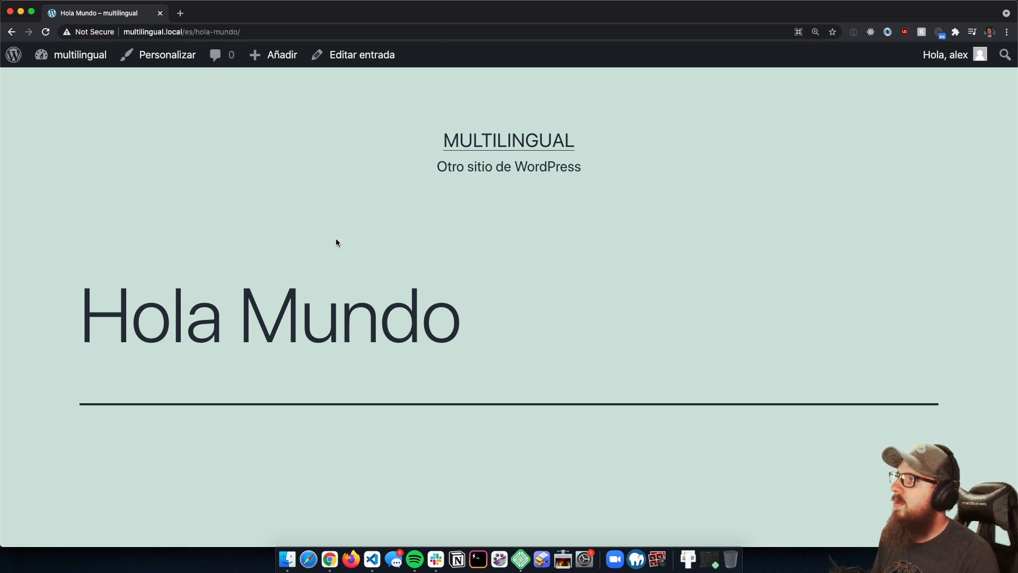
left_click(195, 31)
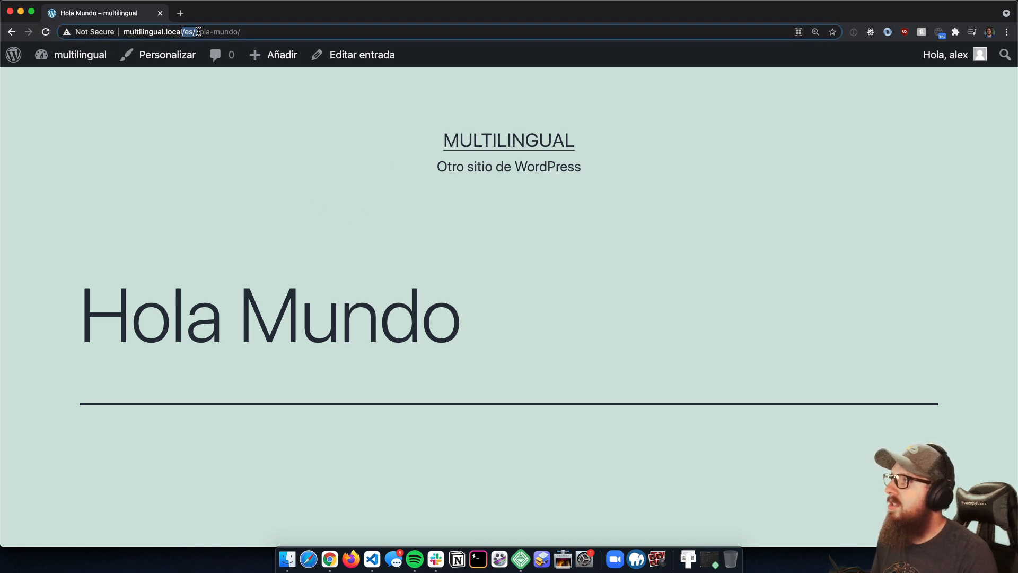
left_click_drag(195, 31, 242, 32)
left_click(305, 126)
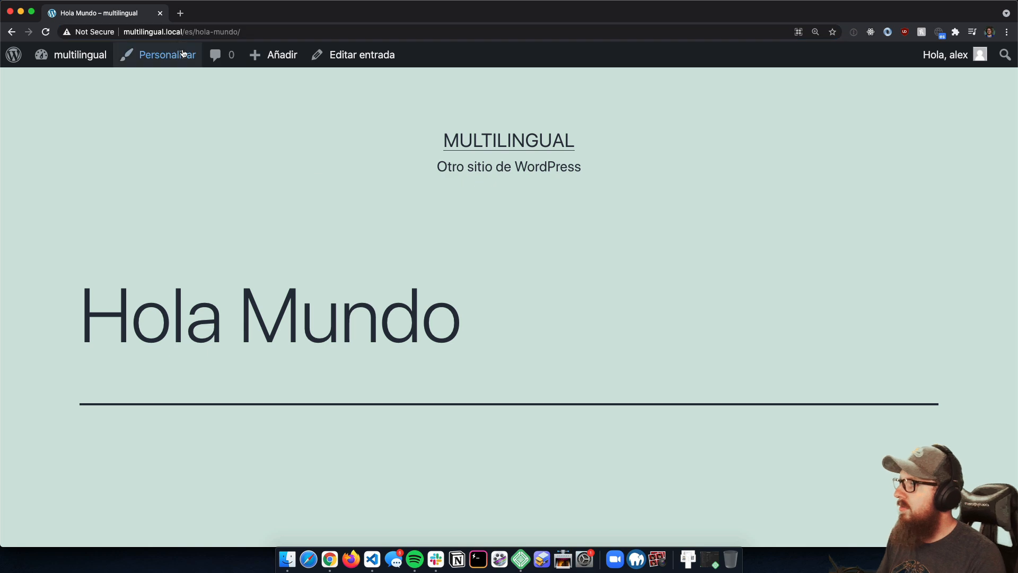
Return to the dashboard, review Polylang's settings modules, and open the options for URL modifications.
left_click(80, 54)
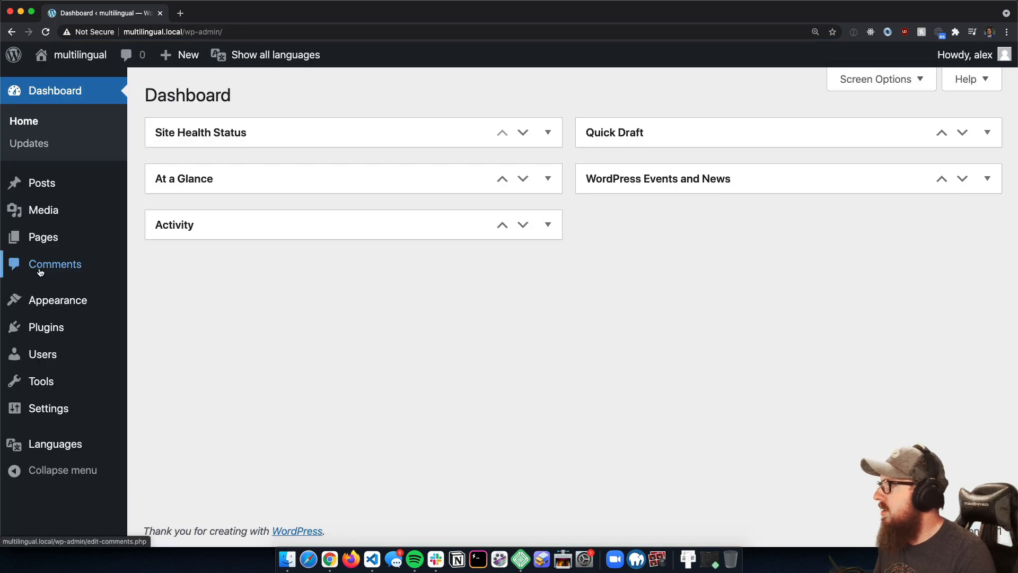
mouse_move(79, 444)
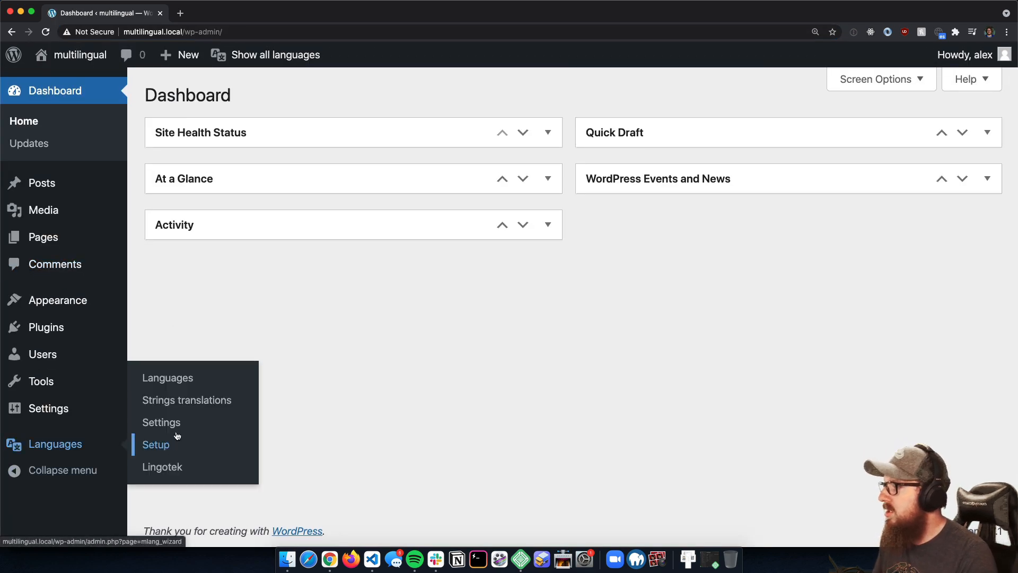
left_click(177, 433)
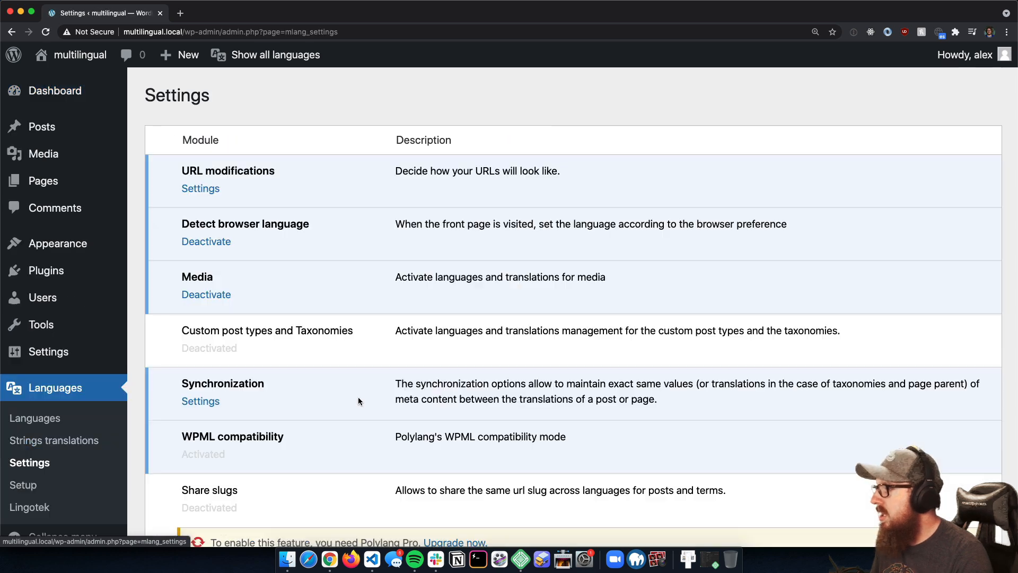
scroll(440, 386, "down", 1)
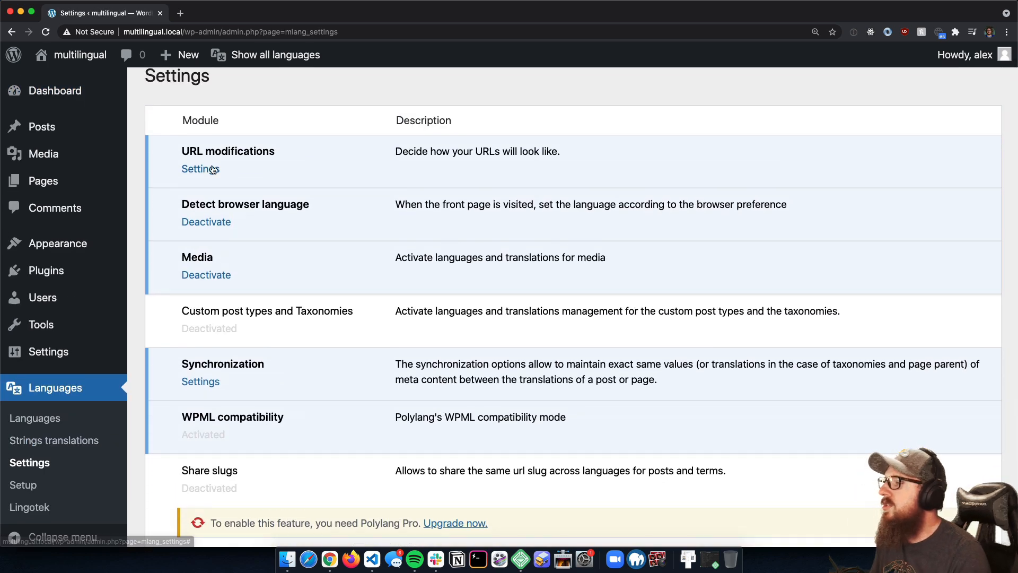
scroll(211, 154, "up", 2)
scroll(212, 154, "down", 2)
scroll(212, 164, "up", 3)
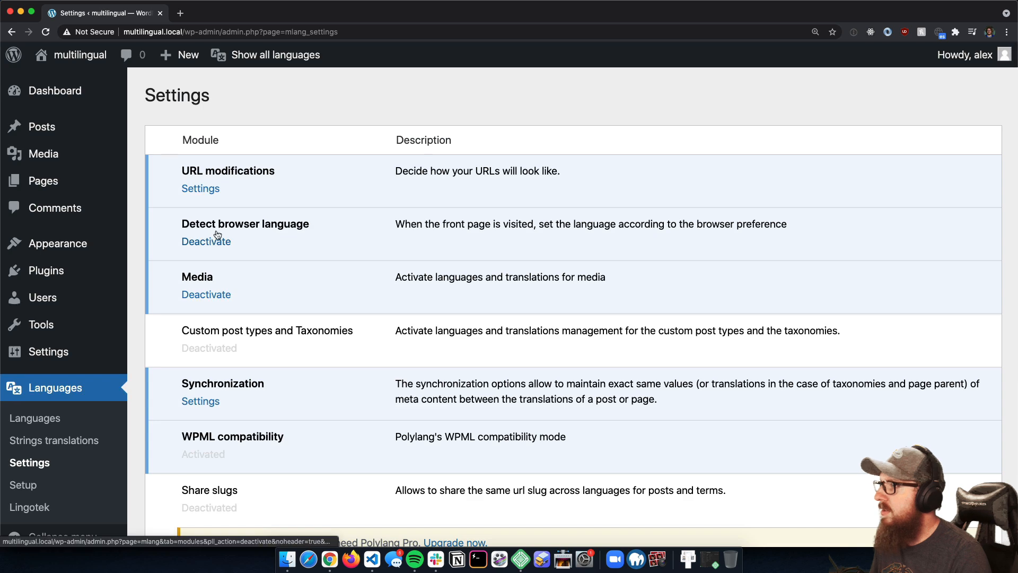
left_click(199, 191)
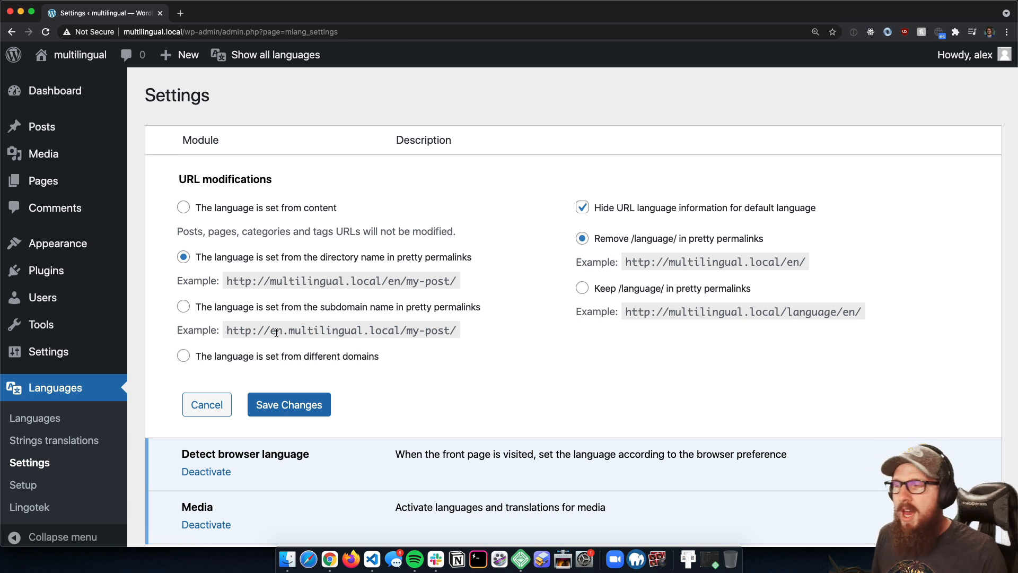
Open the site's permalink settings and save them with the Post name structure.
mouse_move(80, 351)
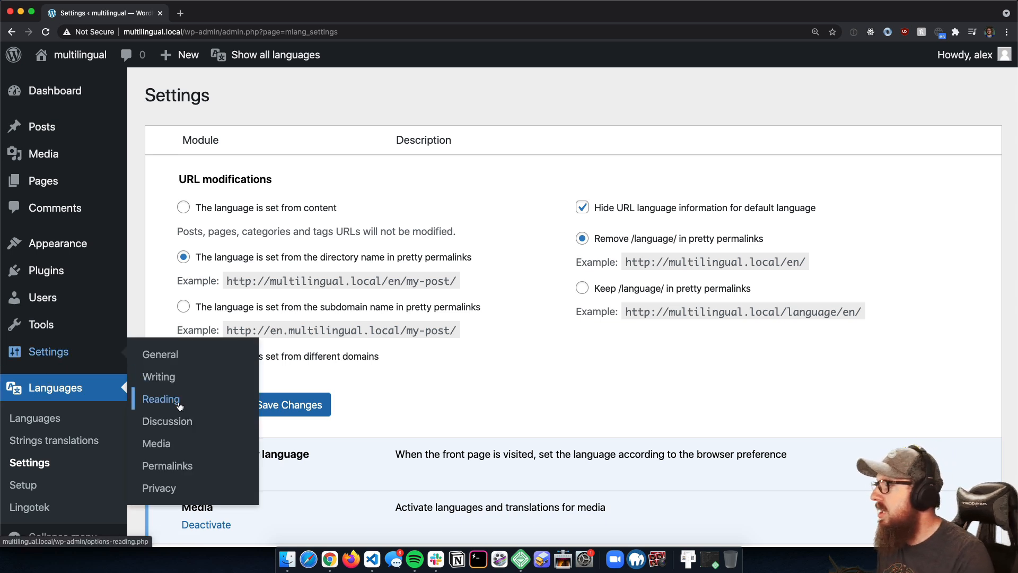
left_click(168, 458)
scroll(302, 330, "down", 3)
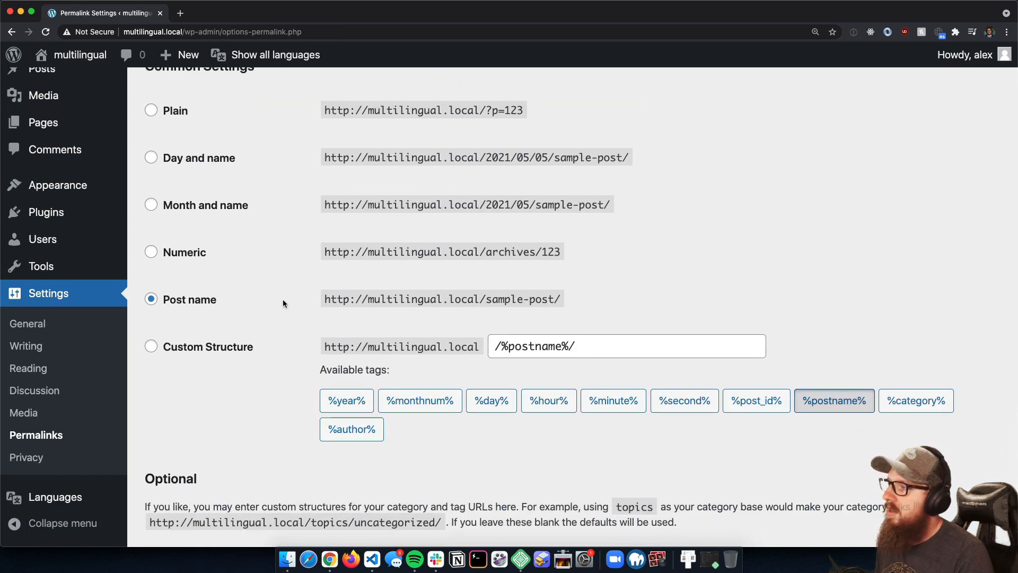
scroll(167, 287, "down", 5)
left_click(186, 484)
scroll(434, 463, "down", 3)
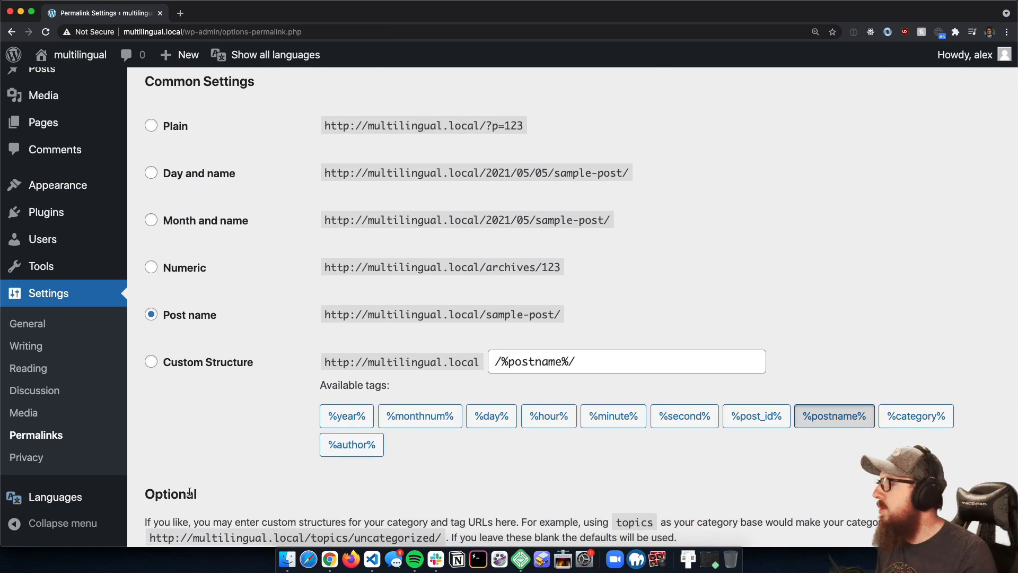
Save Polylang's URL modifications with the language set from the directory name, hidden for the default language, and /language/ removed from pretty permalinks.
mouse_move(55, 497)
left_click(177, 459)
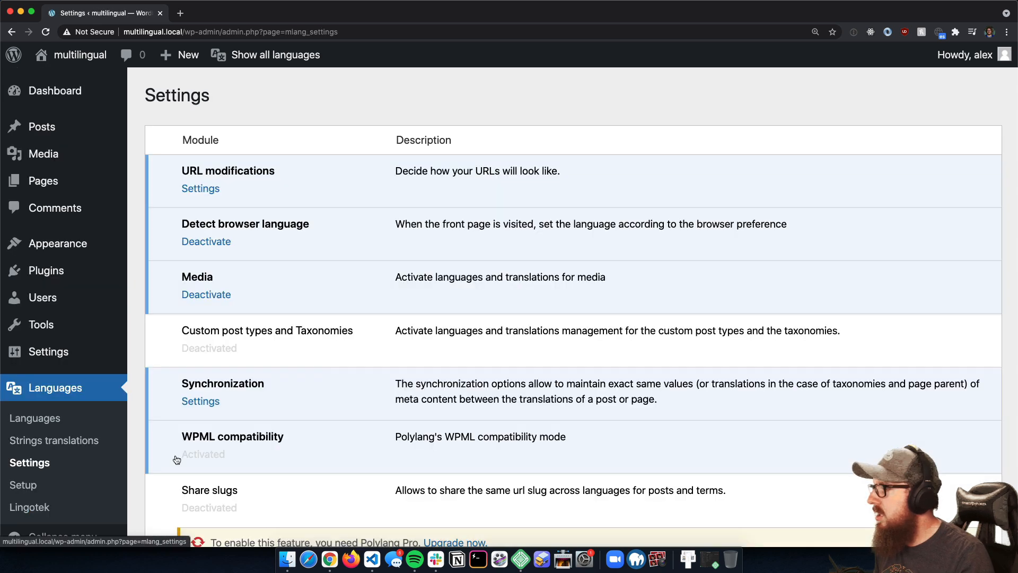
left_click(209, 189)
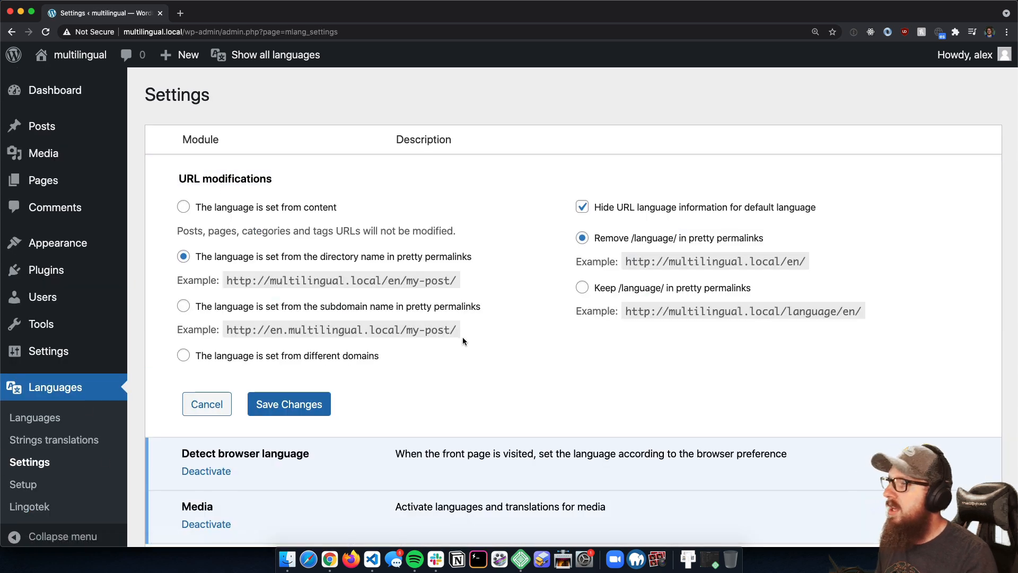
scroll(272, 184, "down", 1)
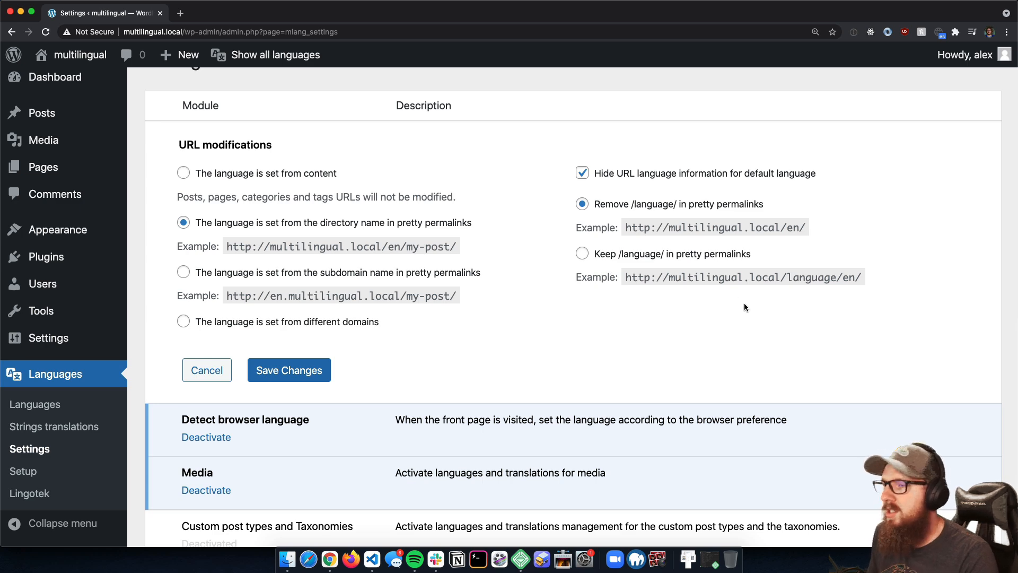
left_click(289, 370)
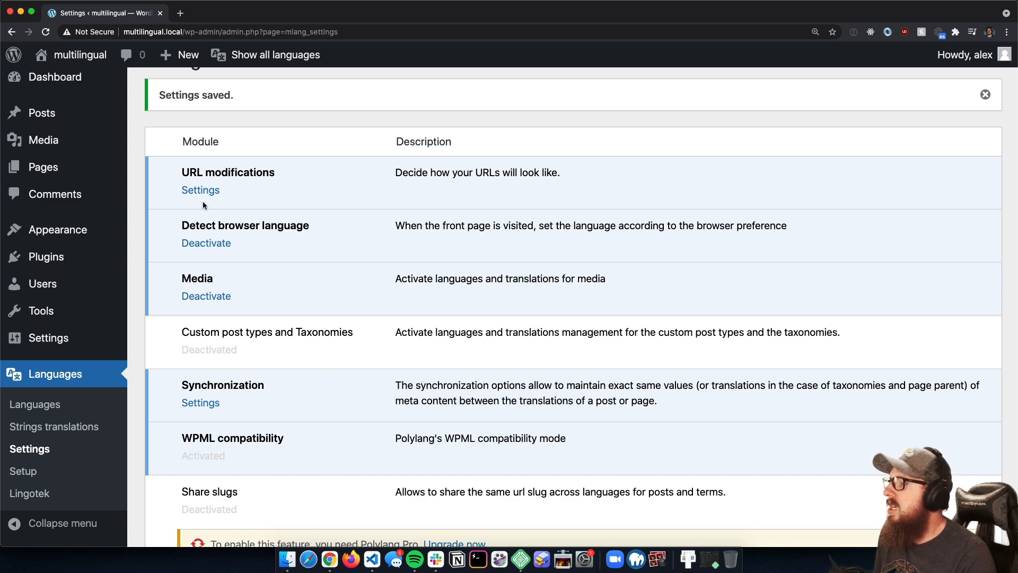
Look through the full list of Polylang settings modules, from URL modifications down to License keys.
scroll(217, 259, "down", 5)
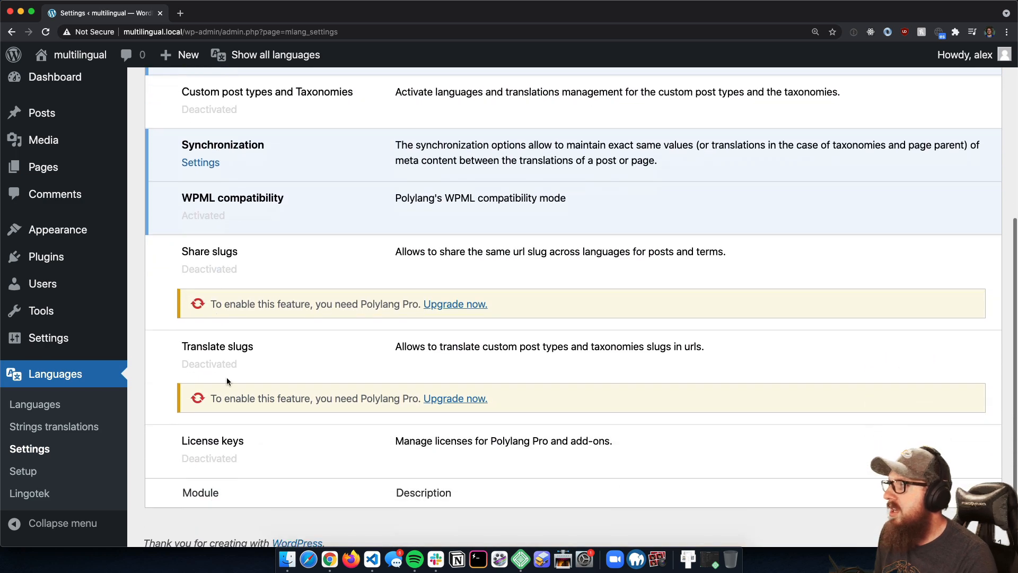
scroll(230, 358, "up", 4)
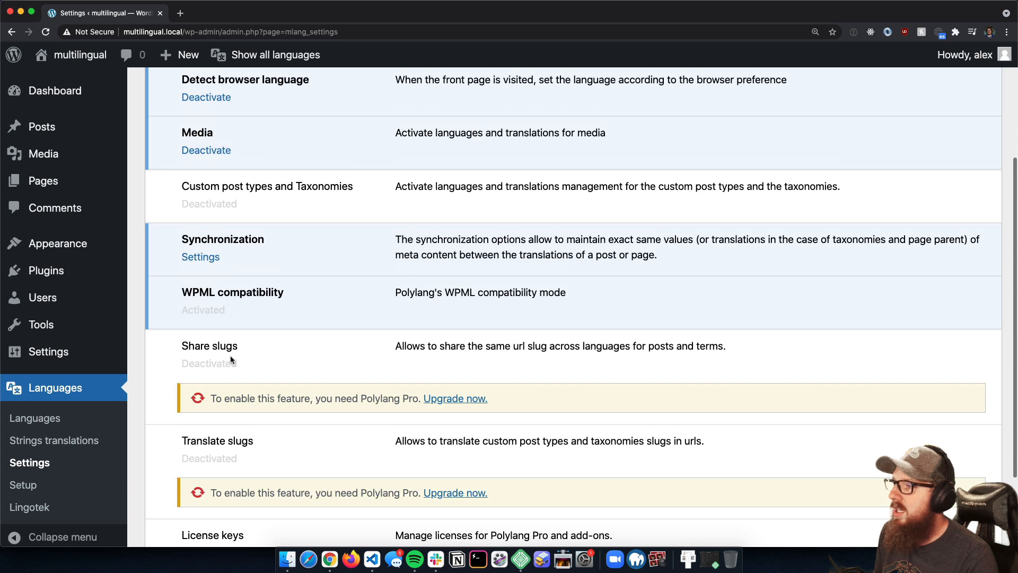
scroll(230, 358, "up", 1)
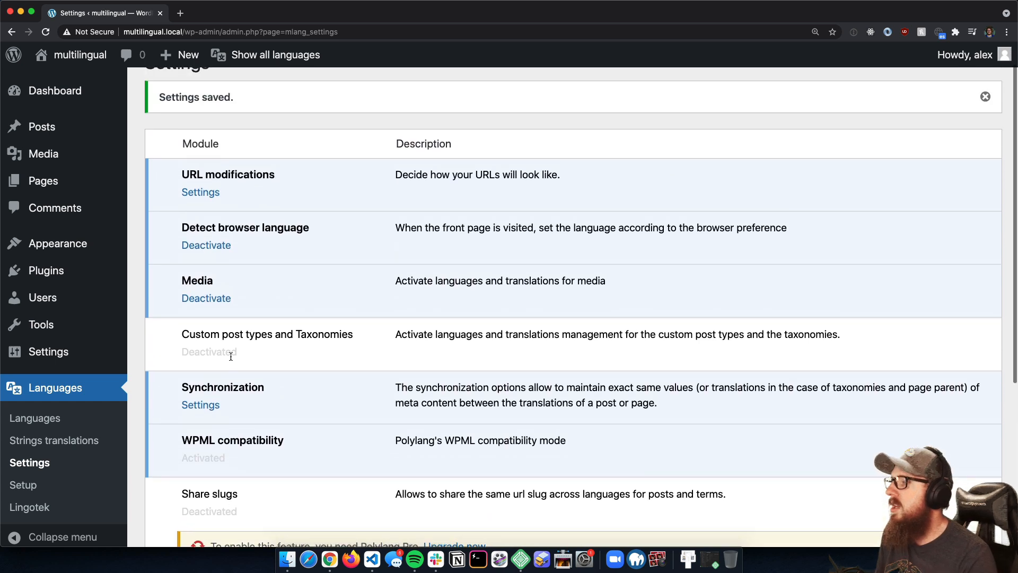
scroll(230, 357, "down", 4)
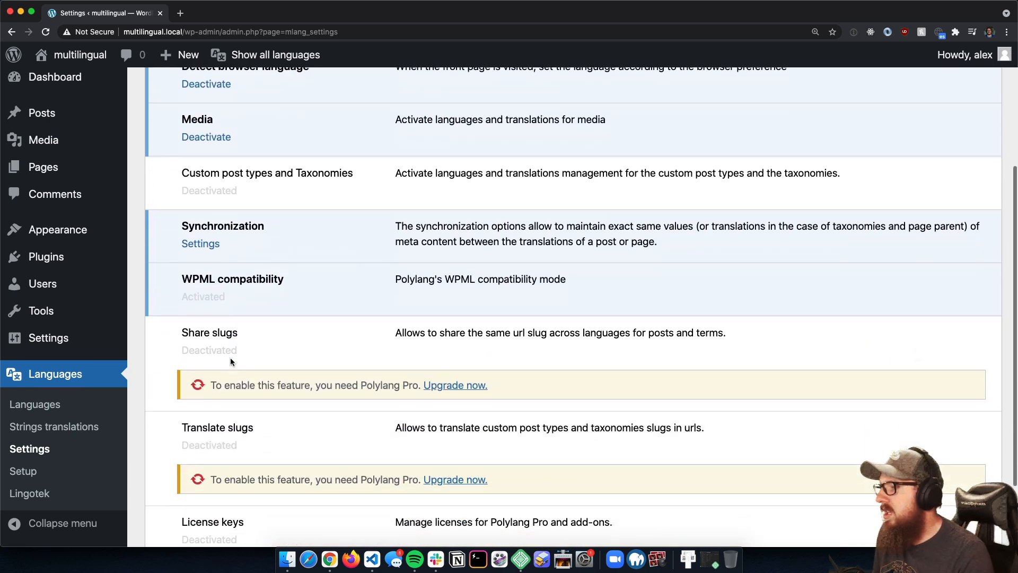
scroll(228, 412, "up", 1)
scroll(228, 413, "down", 1)
scroll(228, 412, "up", 2)
scroll(228, 412, "up", 1)
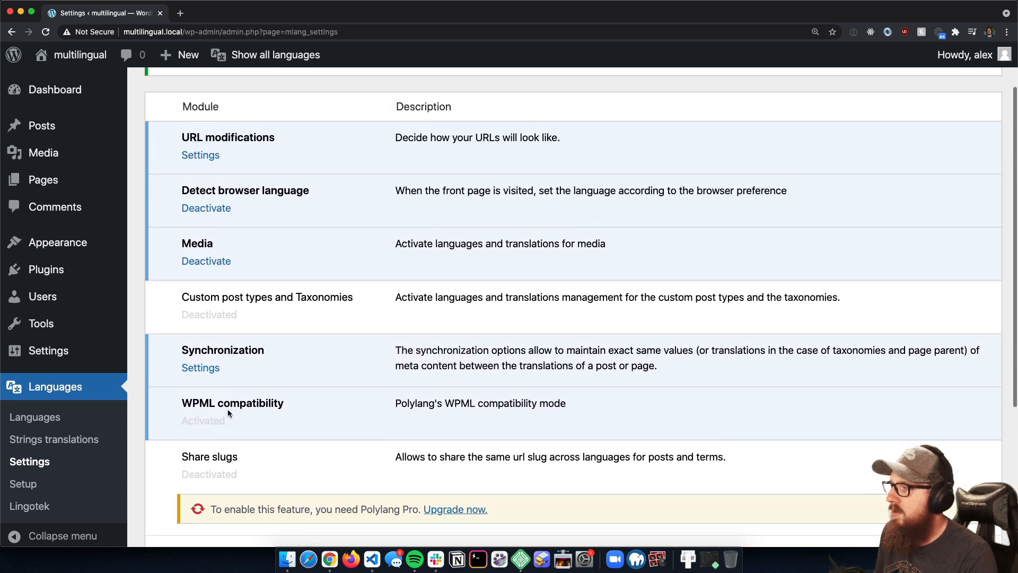
scroll(228, 409, "up", 2)
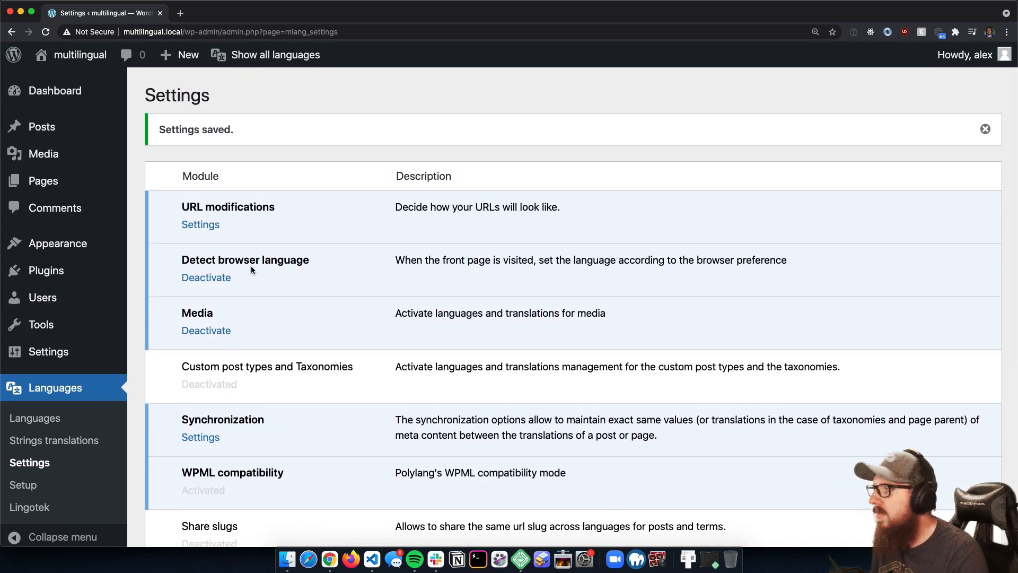
Read the descriptions of the Detect browser language, Media and Synchronization modules.
left_click_drag(395, 261, 887, 268)
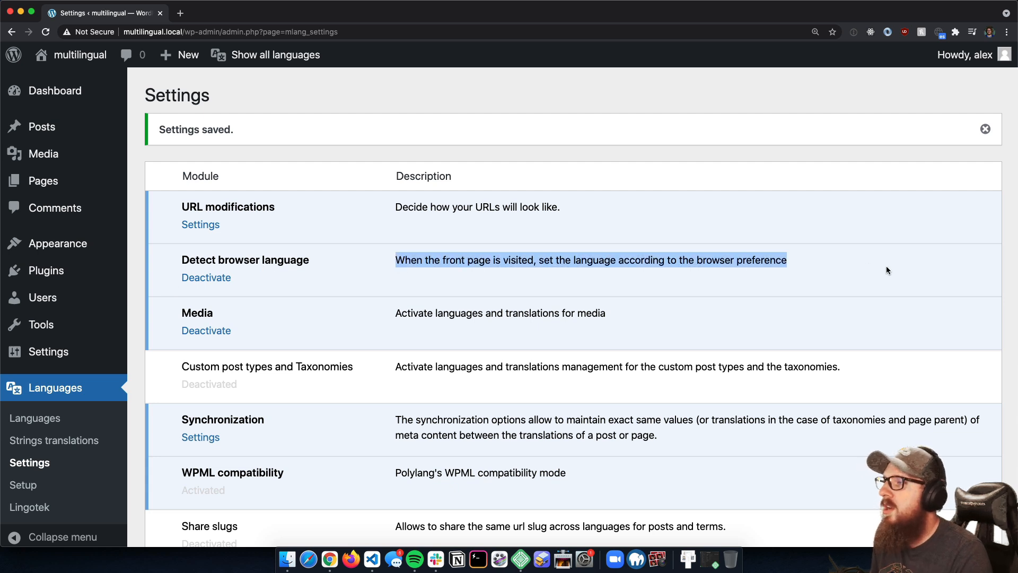
left_click(739, 290)
left_click_drag(534, 261, 879, 263)
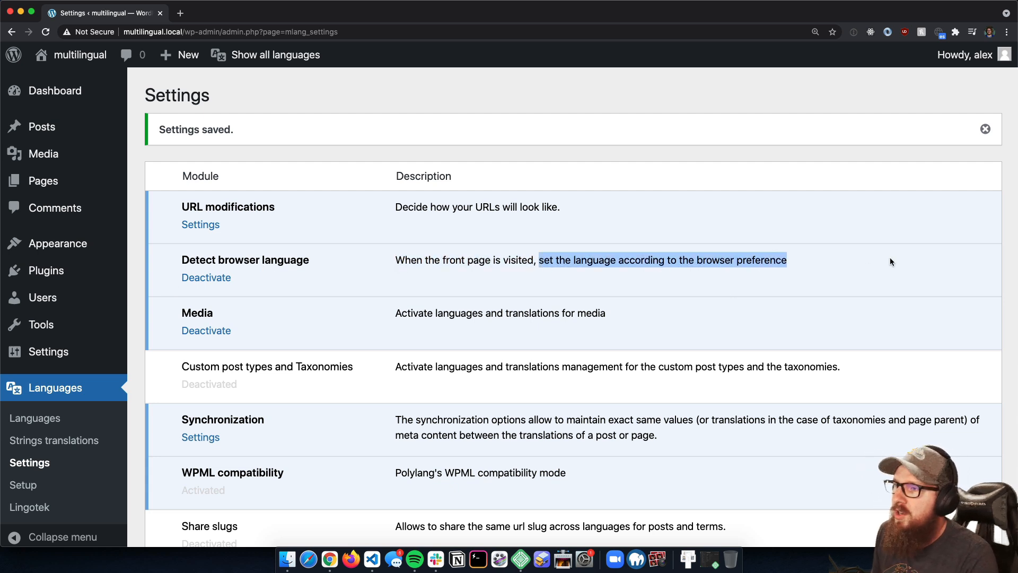
left_click(885, 261)
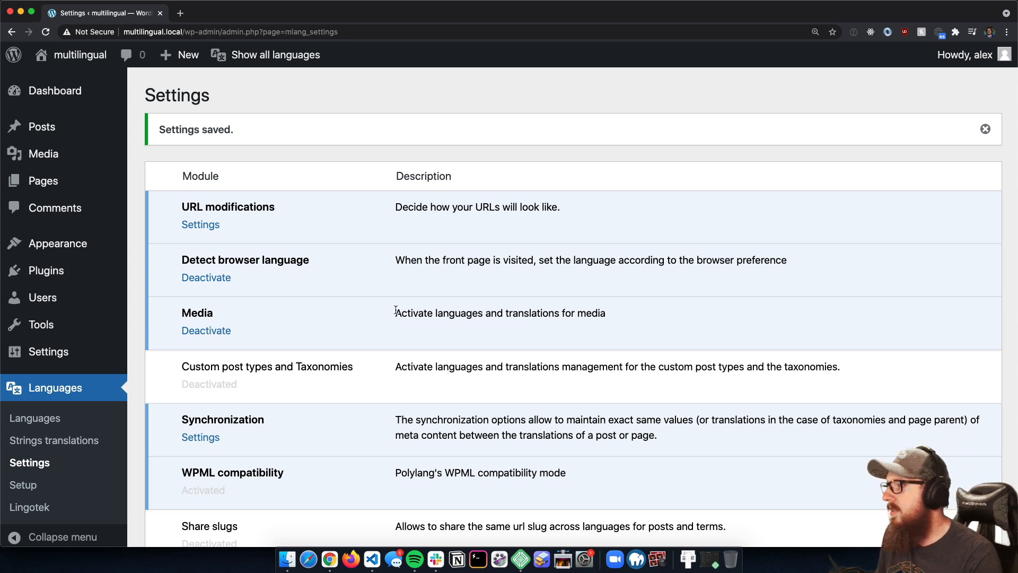
left_click_drag(395, 313, 802, 316)
scroll(387, 301, "down", 4)
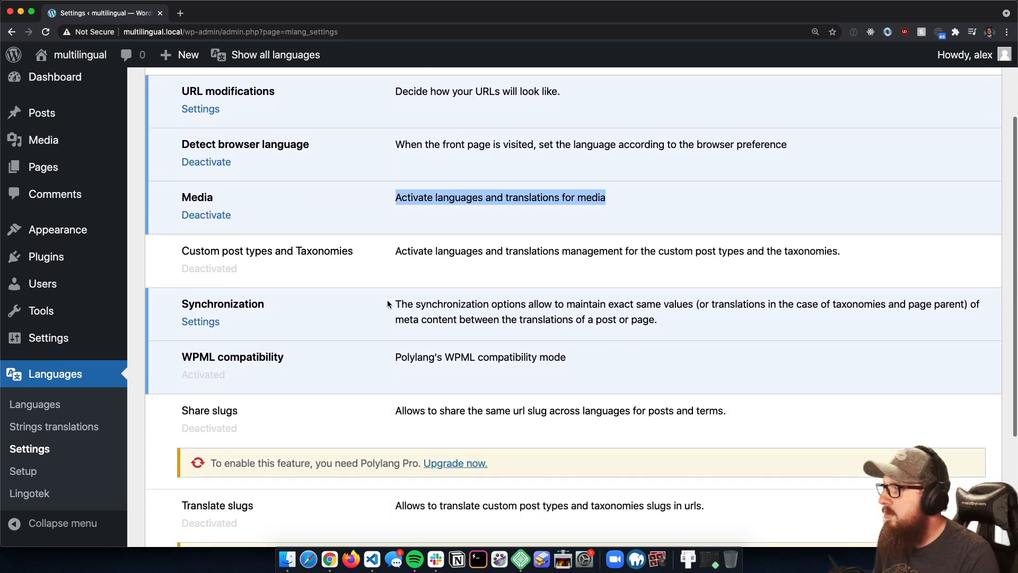
left_click_drag(401, 303, 935, 344)
left_click(661, 322)
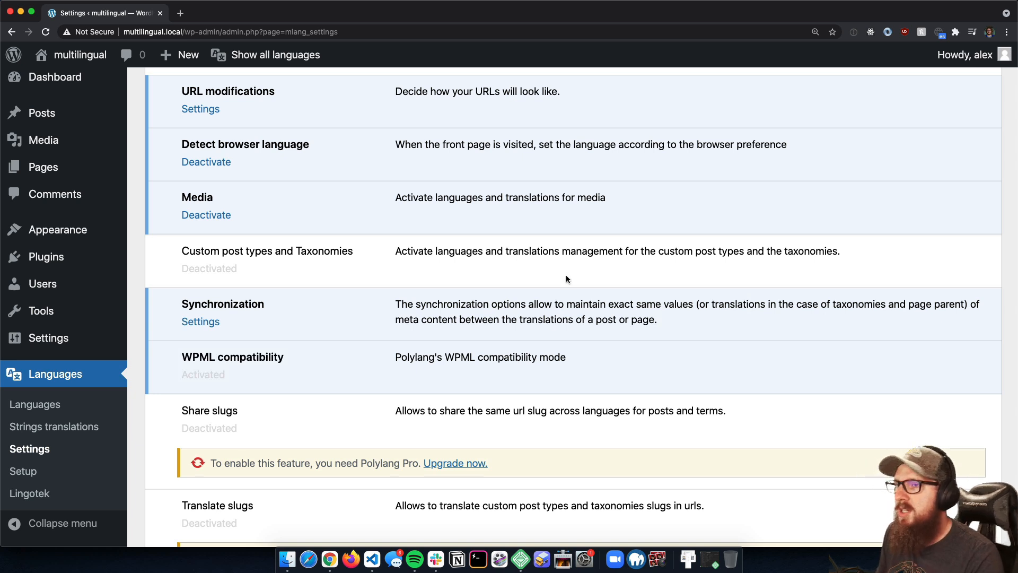
left_click_drag(416, 315, 339, 300)
left_click(678, 325)
left_click(408, 302)
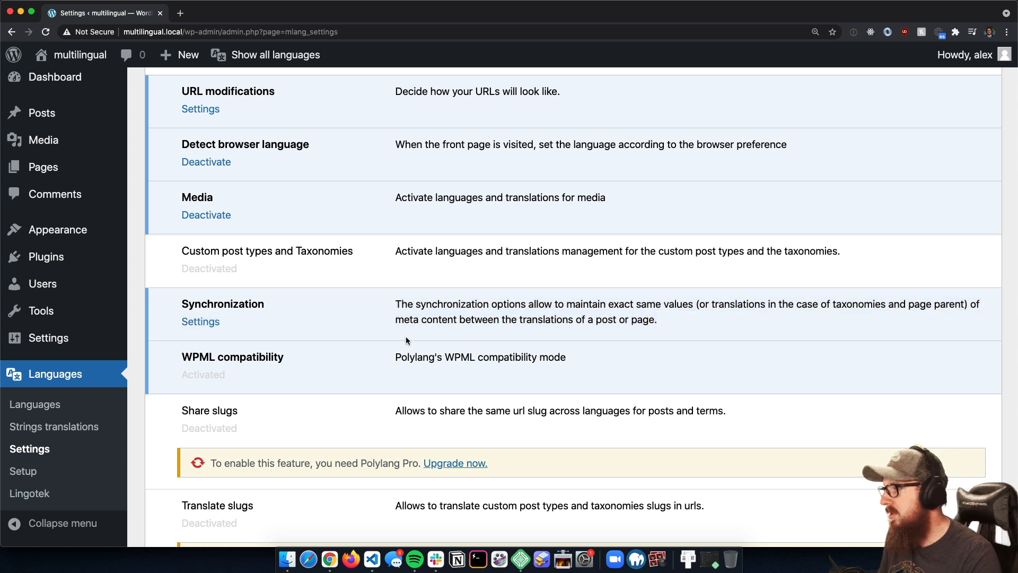
Read the WPML compatibility description and review the Share slugs, Translate slugs and License keys modules.
left_click_drag(398, 356, 403, 356)
left_click(443, 362)
double_click(460, 361)
triple_click(468, 362)
left_click_drag(595, 363, 345, 357)
left_click(440, 360)
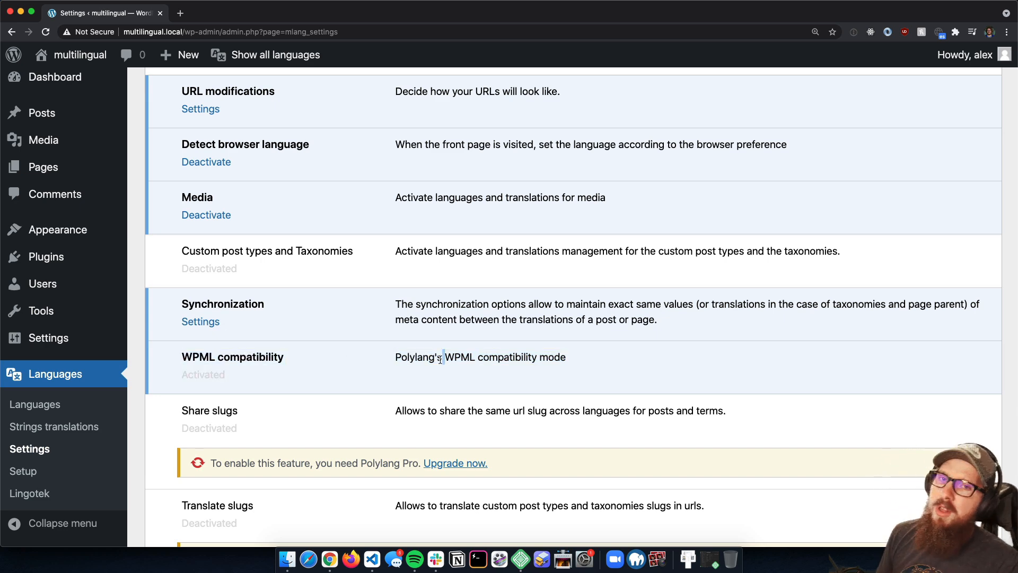
scroll(441, 358, "down", 5)
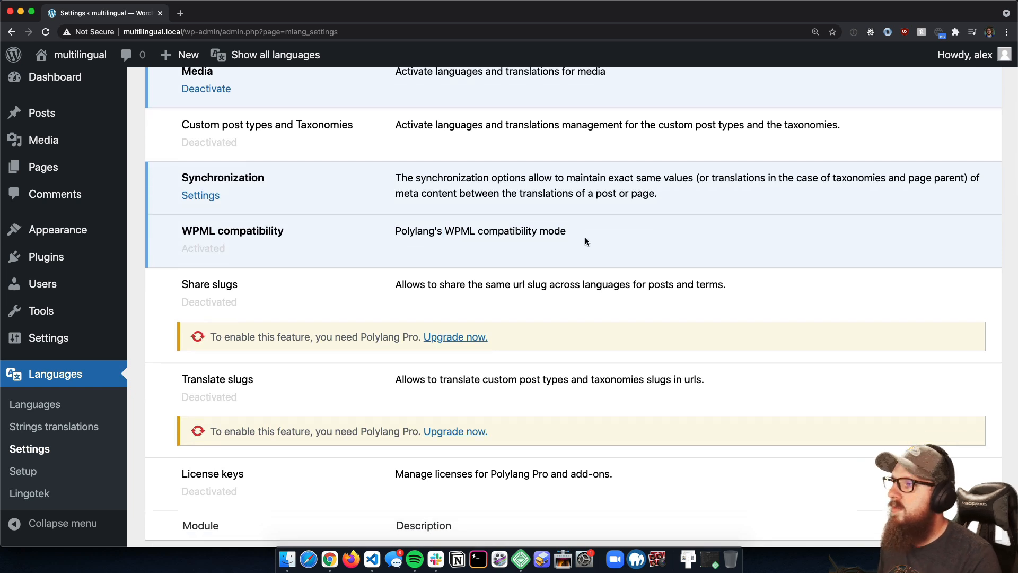
scroll(586, 241, "down", 2)
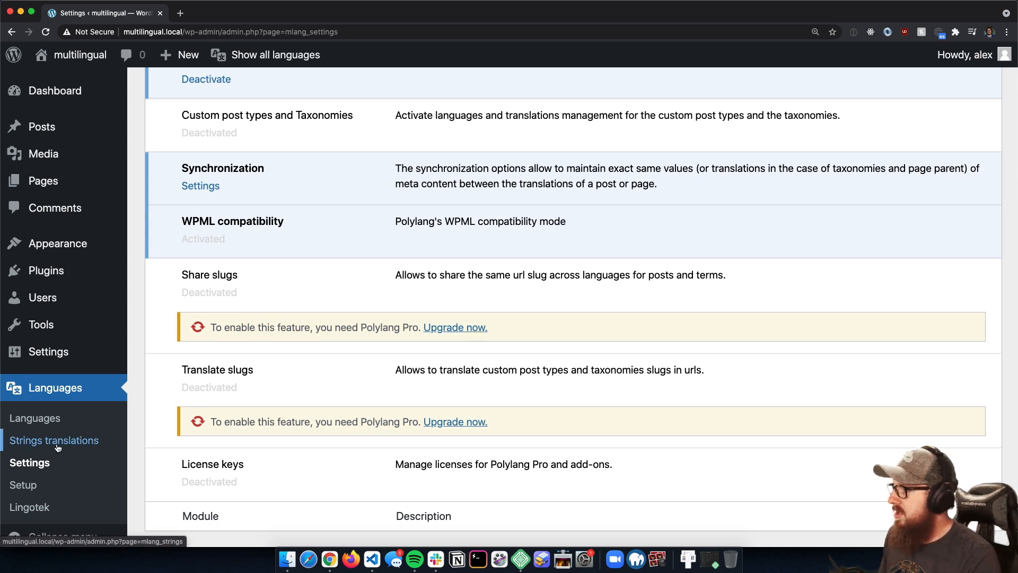
scroll(201, 345, "down", 3)
scroll(300, 398, "up", 4)
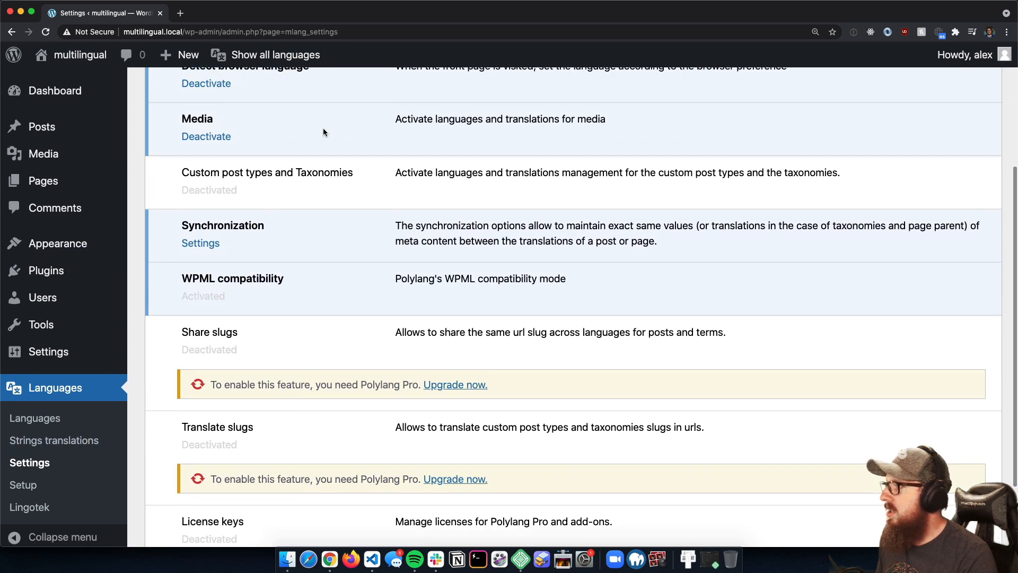
Reopen the URL modifications options and examine the language directory in the example address for removing /language/.
scroll(319, 132, "up", 5)
left_click(208, 197)
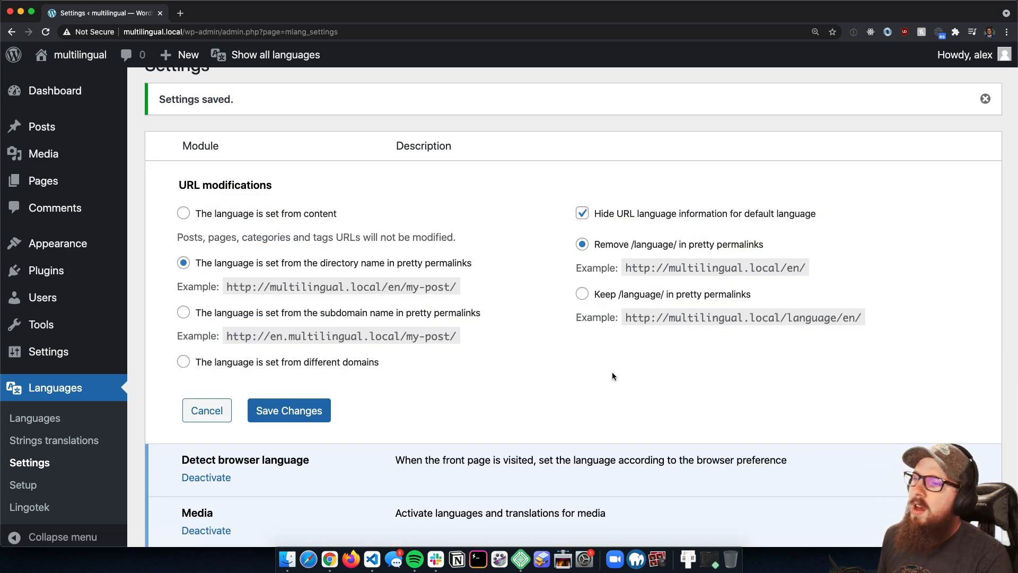
left_click_drag(805, 269, 787, 269)
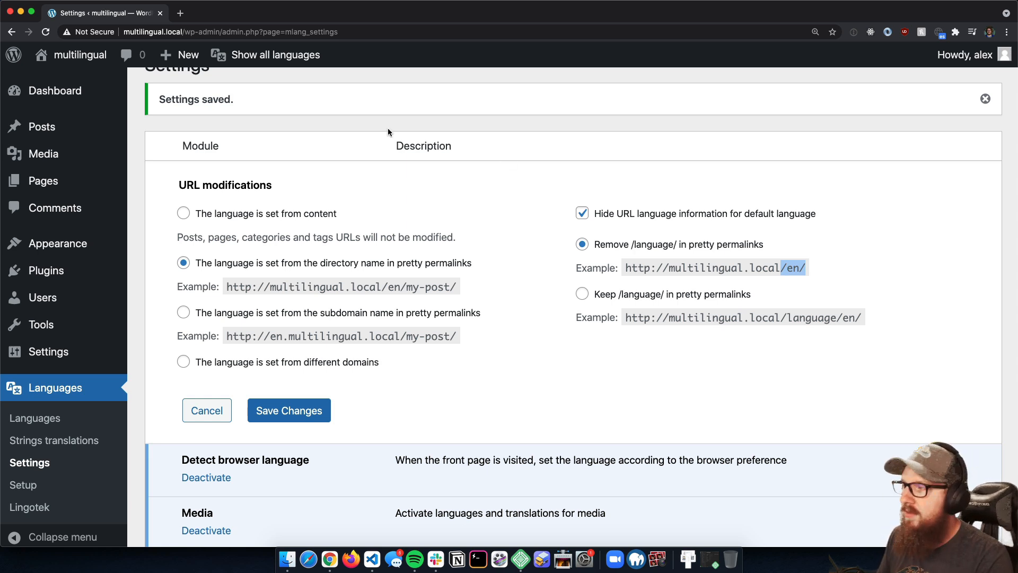
Create a new page from the site's page list and title it "English Home".
mouse_move(104, 269)
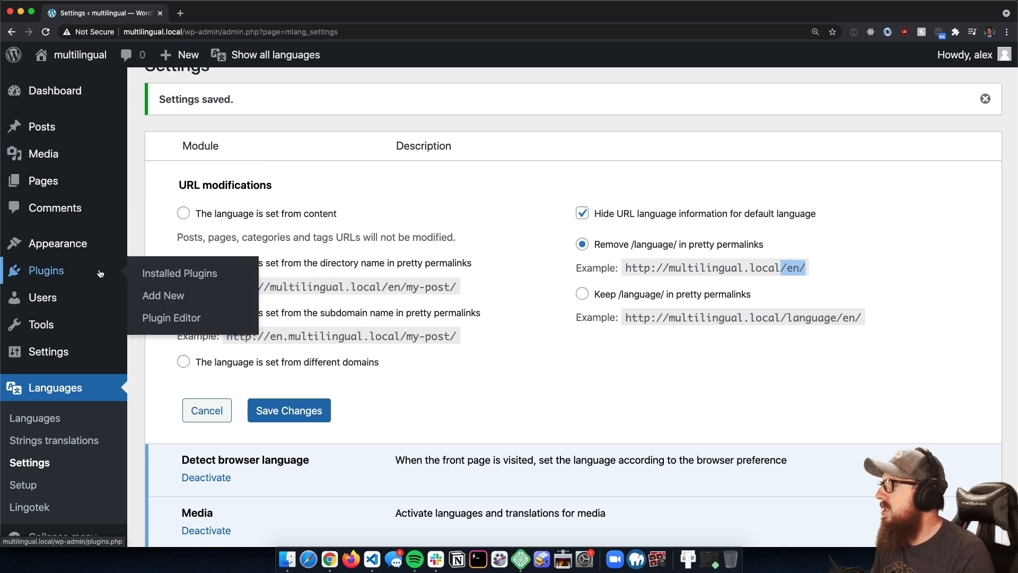
scroll(105, 266, "down", 1)
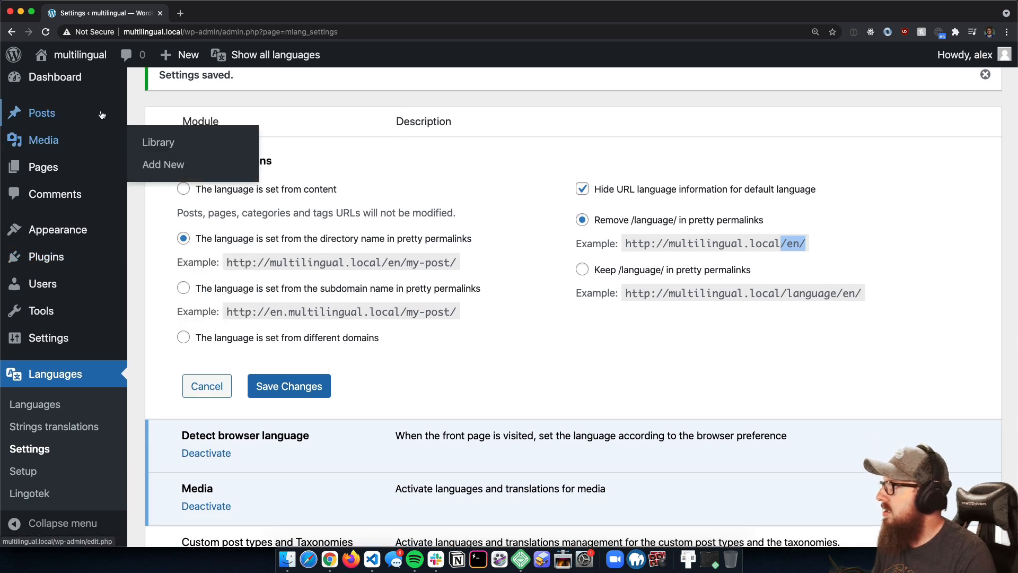
mouse_move(80, 167)
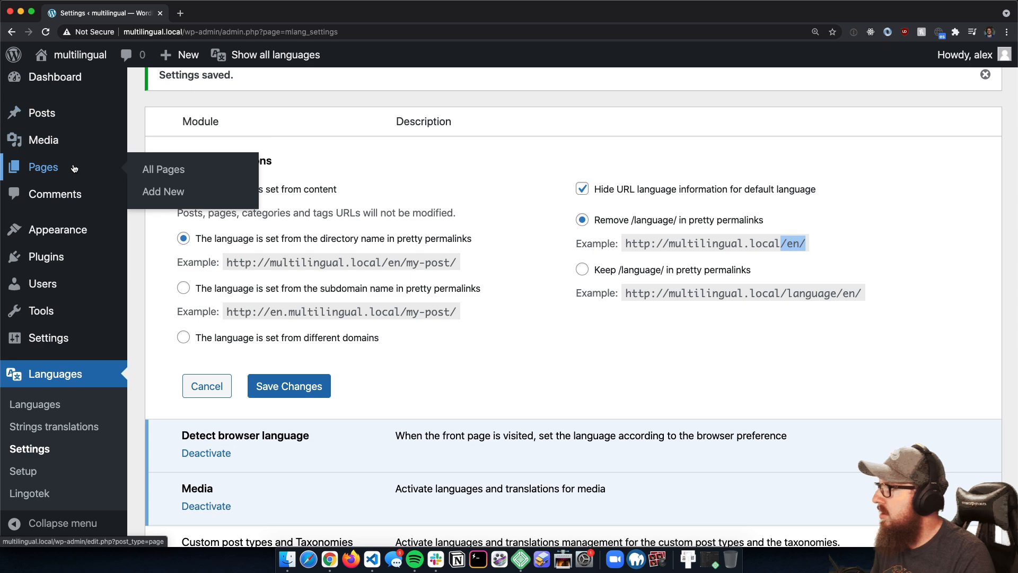
left_click(159, 178)
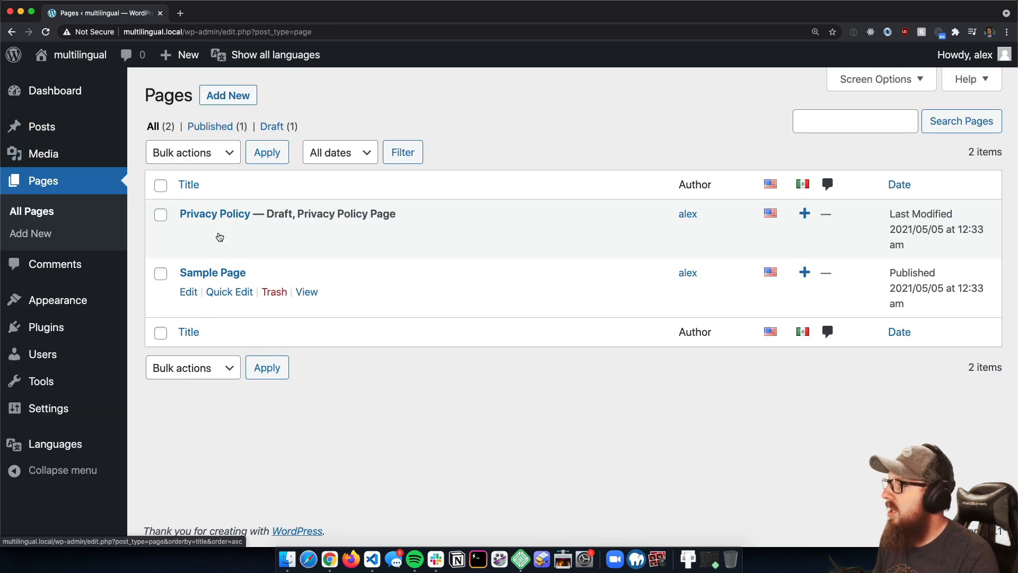
left_click(226, 99)
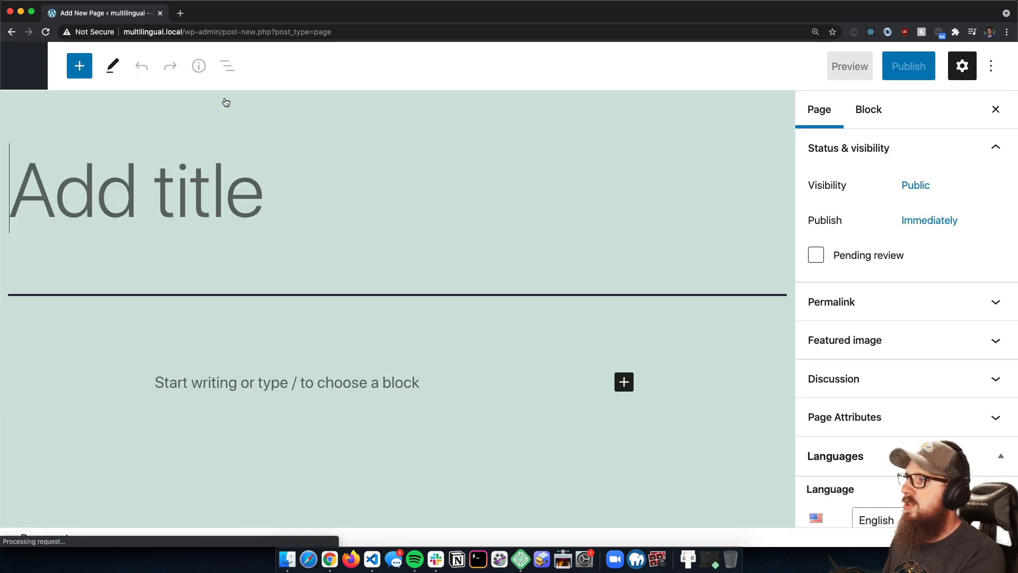
type("English HJ")
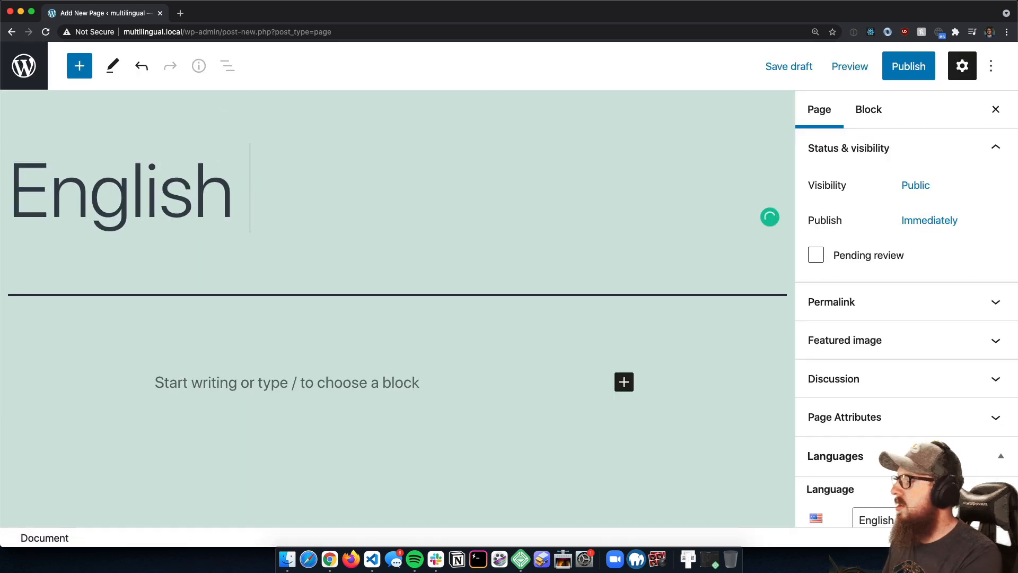
key("BackSpace")
type("ome")
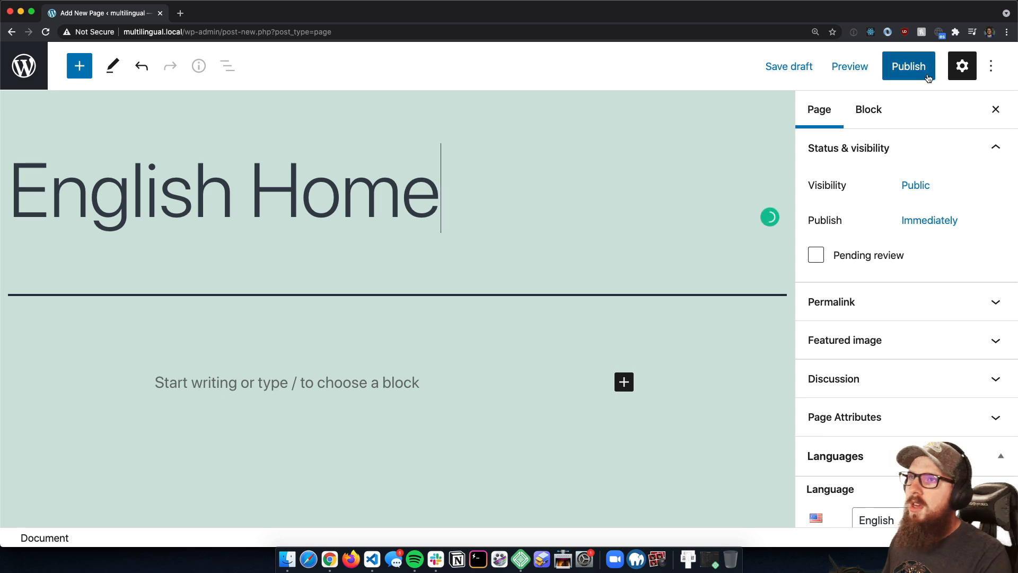
Publish the "English Home" page and return to the list of all pages.
left_click(909, 66)
left_click(867, 63)
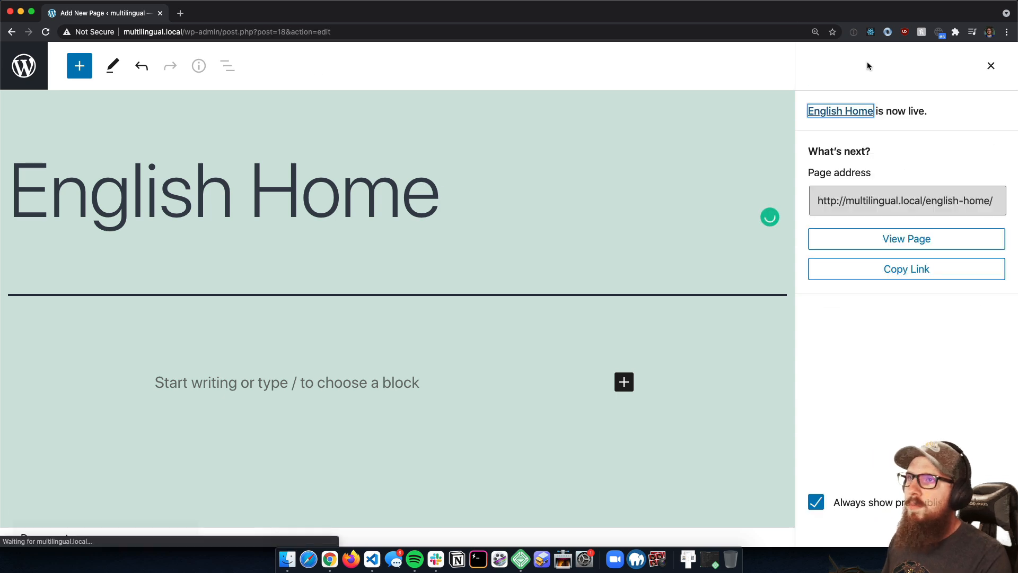
left_click(991, 68)
left_click(31, 64)
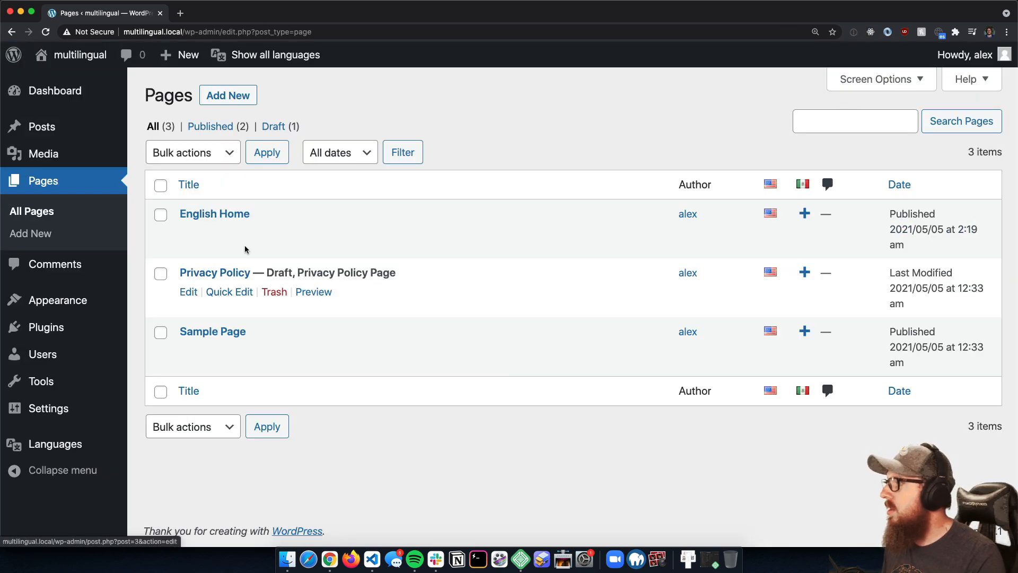
Add a Spanish translation of the "English Home" page, title it "Spanish Home", and check its language and linked translation.
left_click(804, 212)
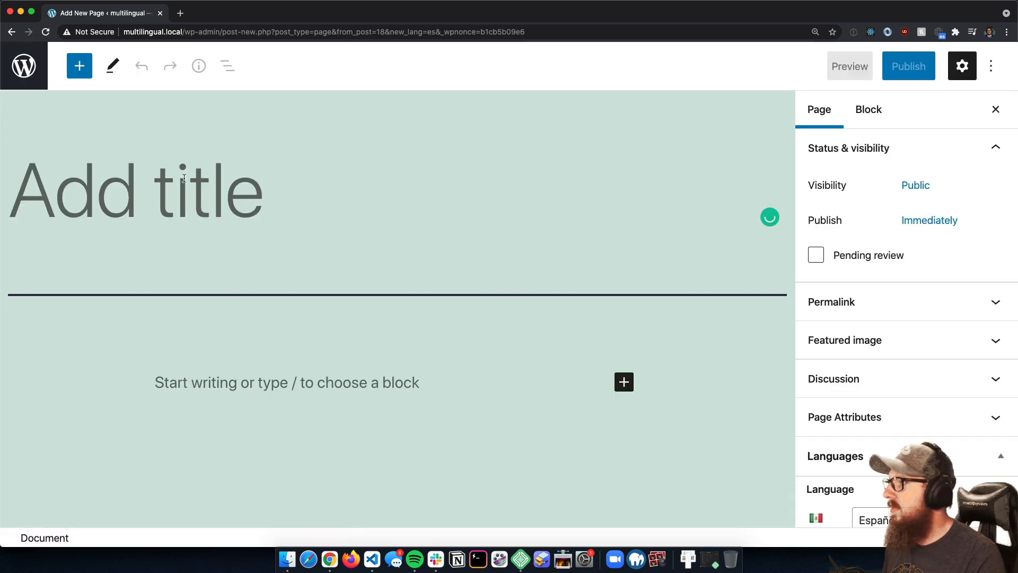
left_click(184, 179)
type("Spanish Home")
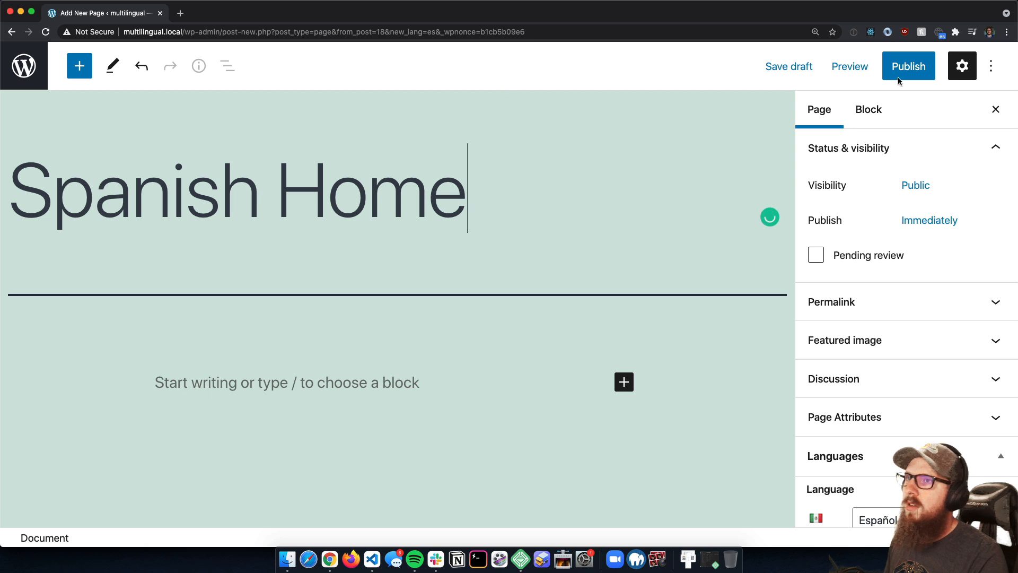
scroll(899, 436, "down", 3)
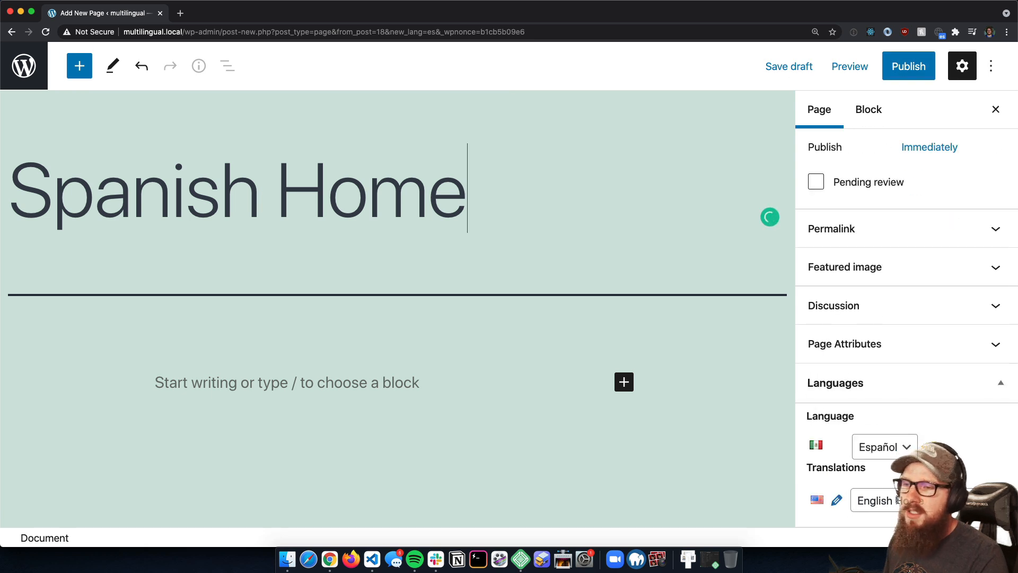
scroll(918, 317, "up", 3)
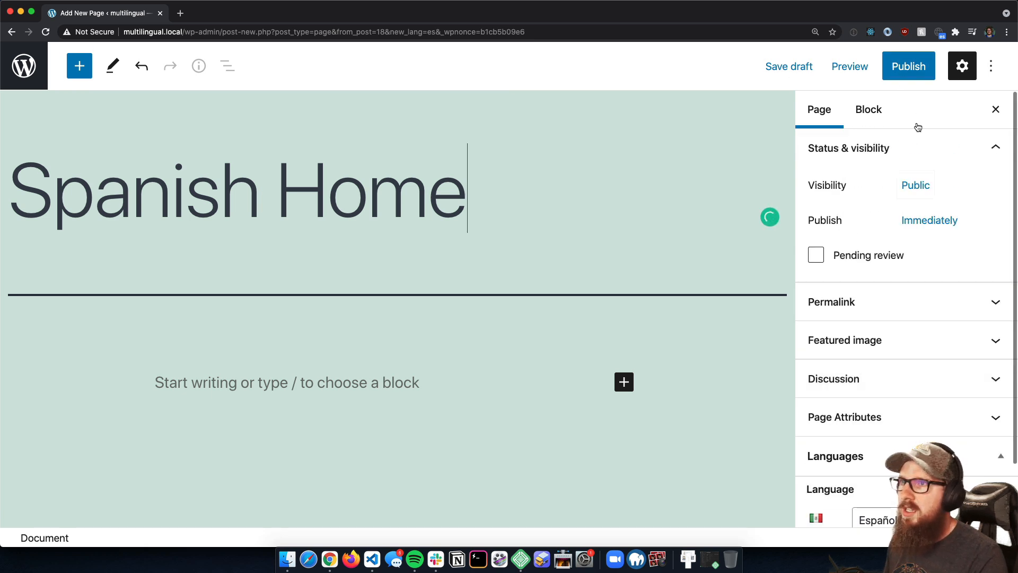
Publish the Spanish translation page and update it with the body paragraph "Spanish Home", returning to the page list.
left_click(908, 65)
left_click(877, 67)
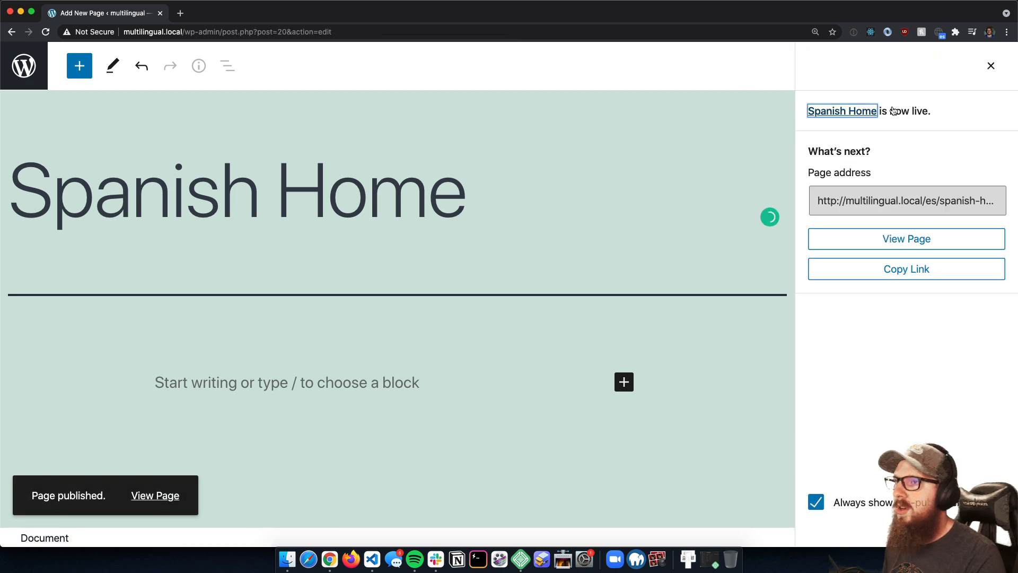
left_click(223, 386)
type("Spanish Home")
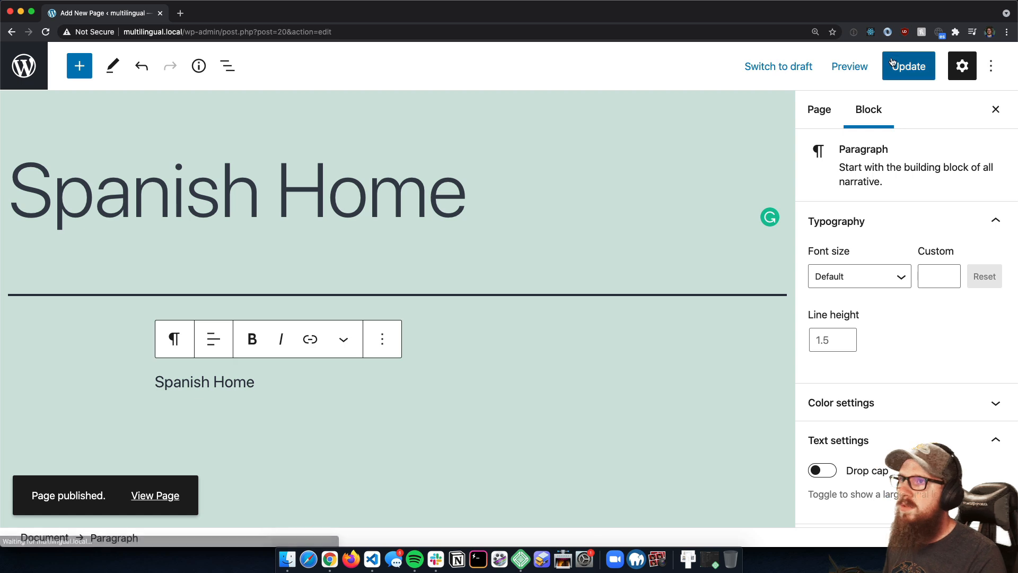
left_click(909, 66)
left_click(29, 68)
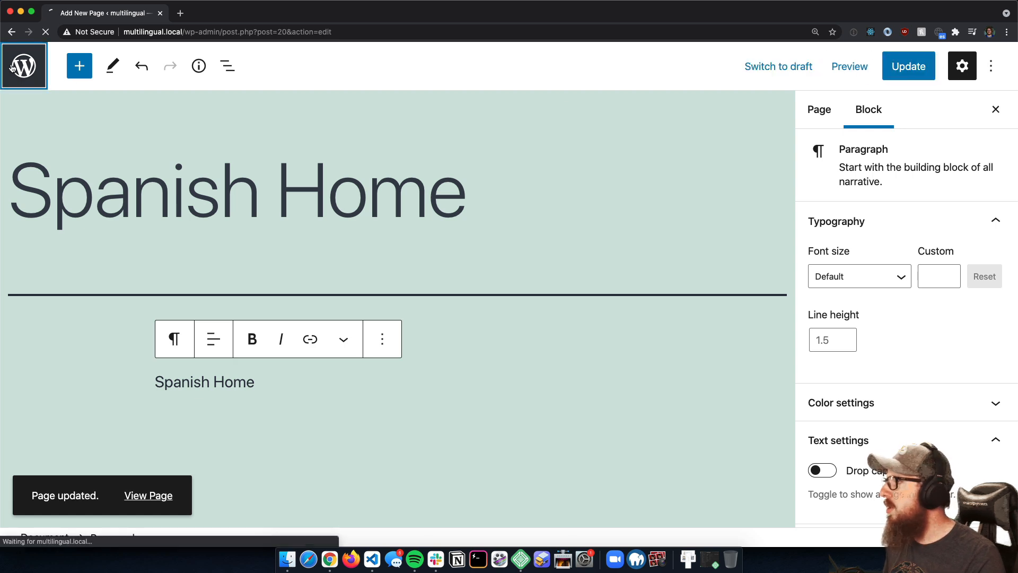
Add the body paragraph "English Home" to the "English Home" page, update it and return to the page list.
left_click(216, 214)
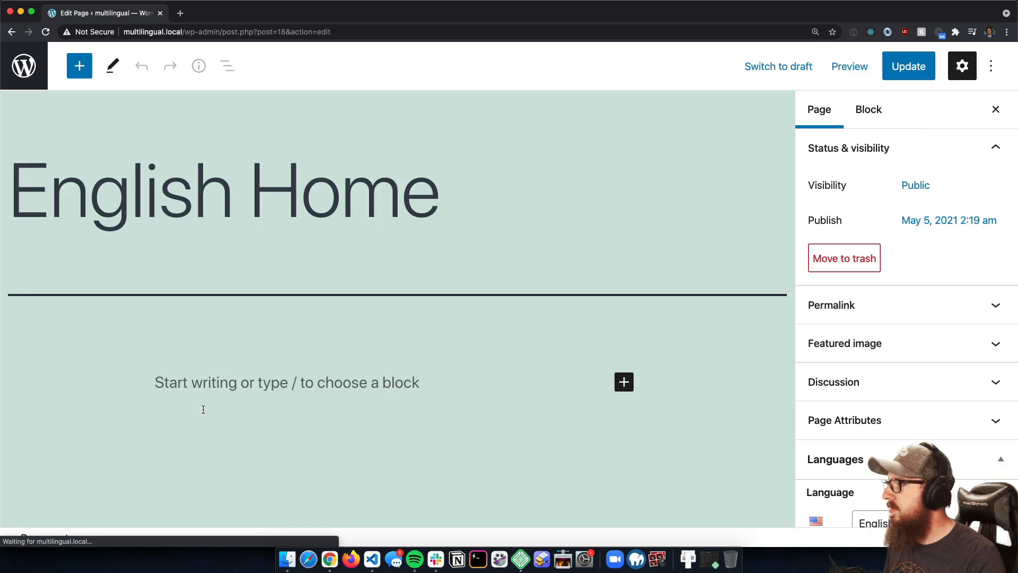
left_click(203, 409)
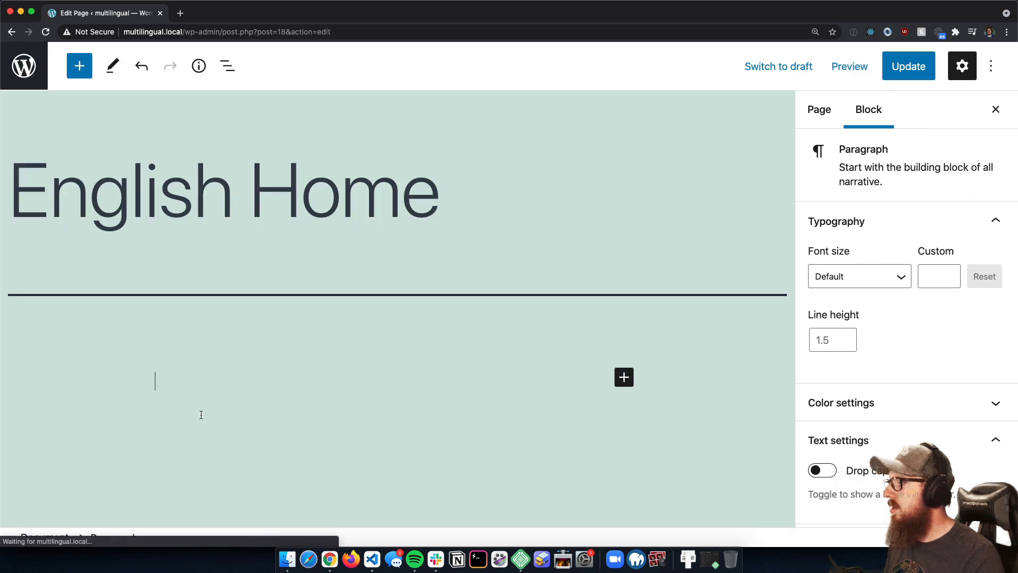
type("E")
type("ng;os")
key("BackSpace")
key("BackSpace")
type("lish Home")
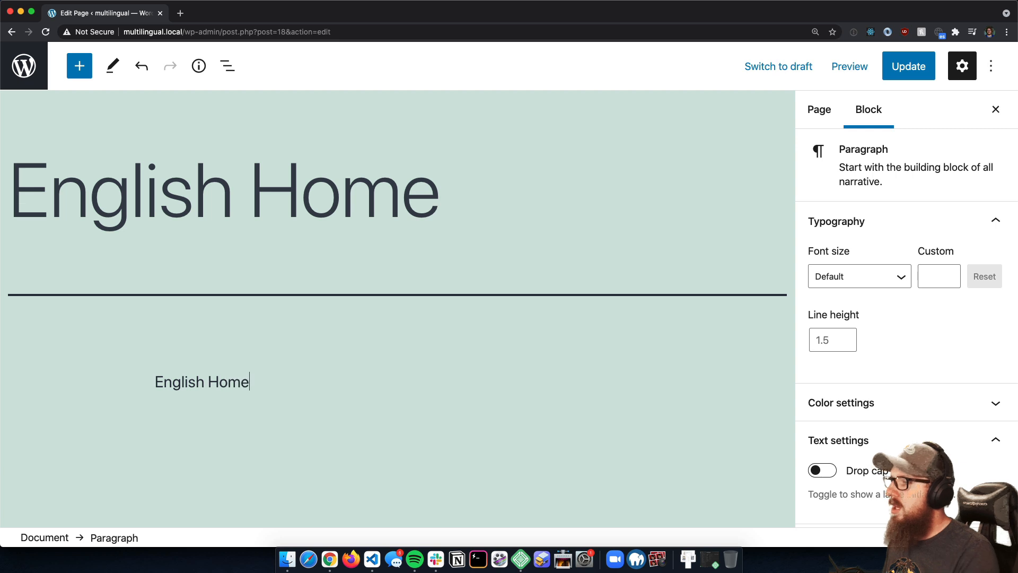
left_click(917, 66)
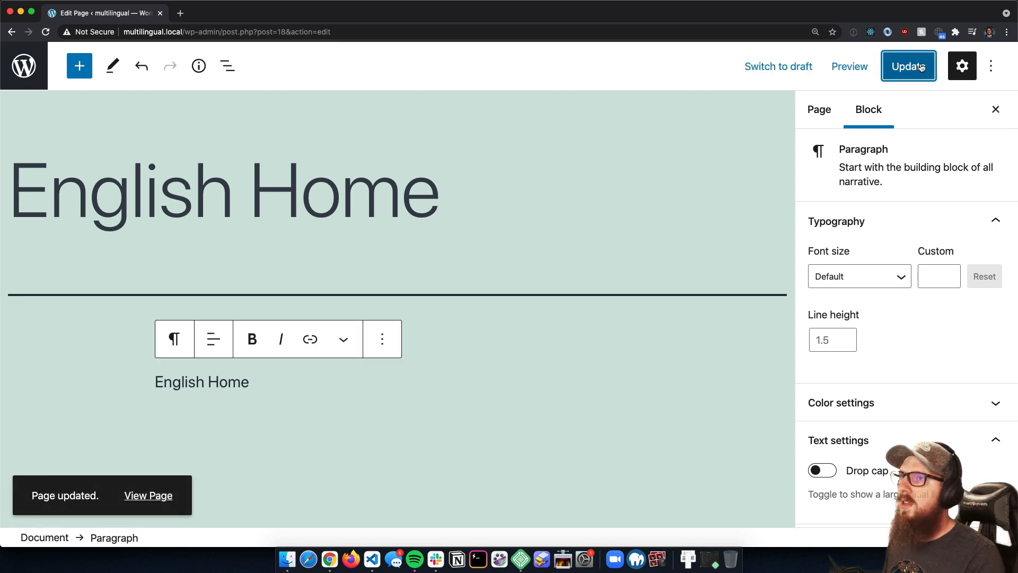
left_click(24, 66)
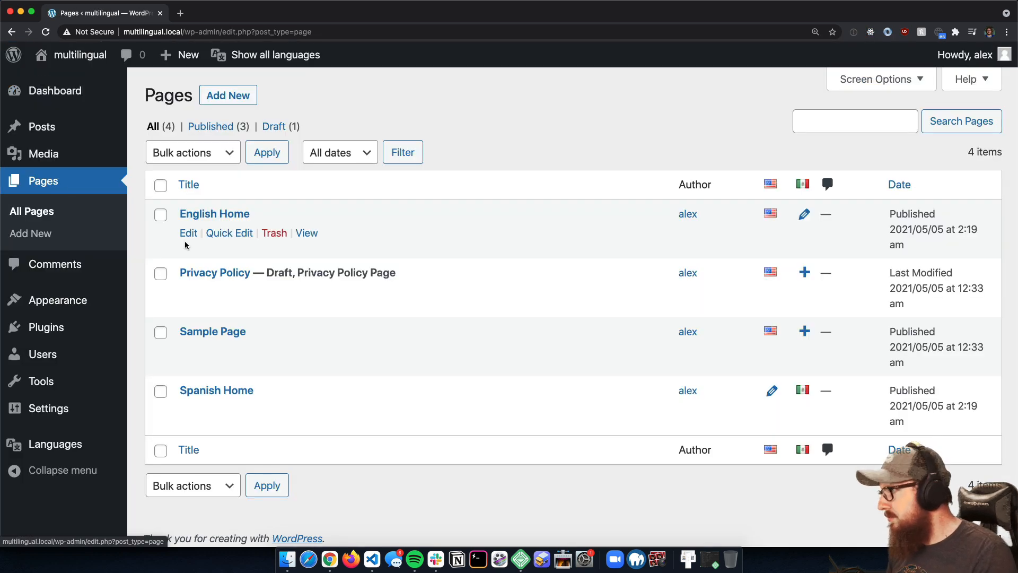
Set the site's homepage to the static page "English Home" in the reading settings and save the changes.
mouse_move(68, 414)
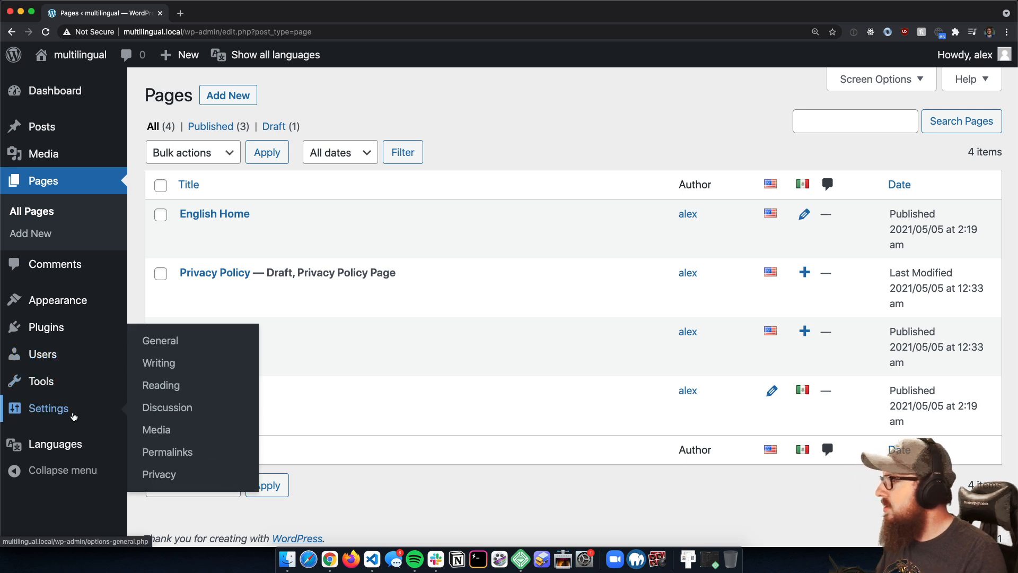
left_click(175, 386)
left_click(327, 161)
left_click(439, 203)
left_click(442, 217)
scroll(240, 288, "down", 3)
left_click(175, 459)
Visit the site's home page and load its Spanish version by adding es/ to the address.
mouse_move(74, 55)
left_click(67, 83)
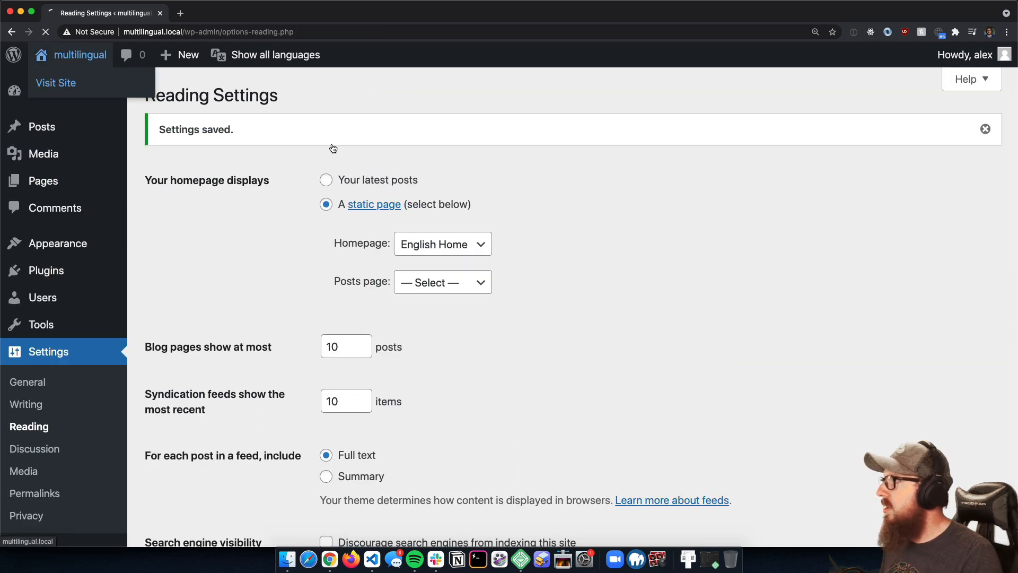
left_click(242, 30)
left_click(291, 289)
triple_click(291, 289)
left_click(250, 110)
left_click(236, 30)
left_click(277, 33)
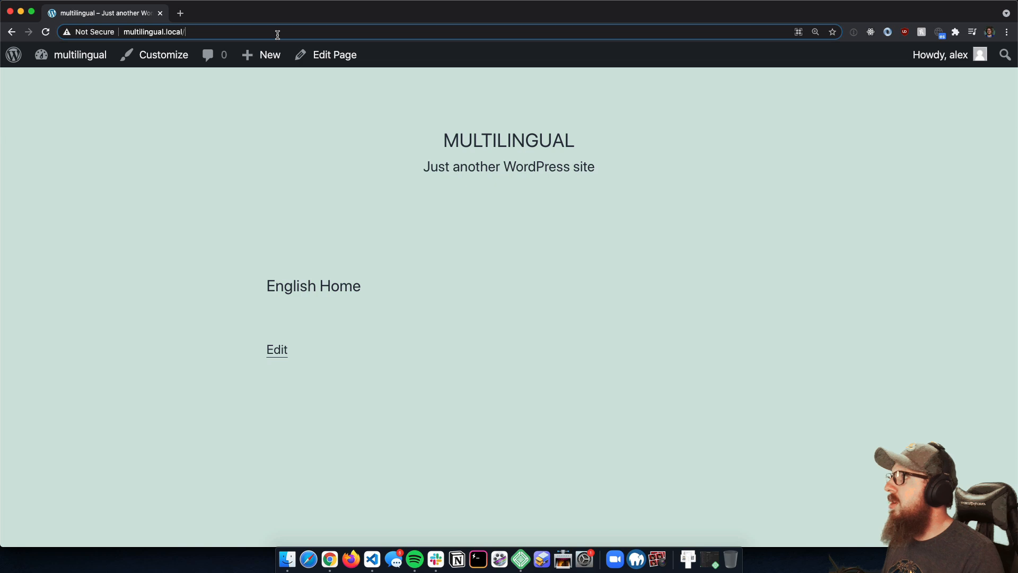
type("es/")
key("Return")
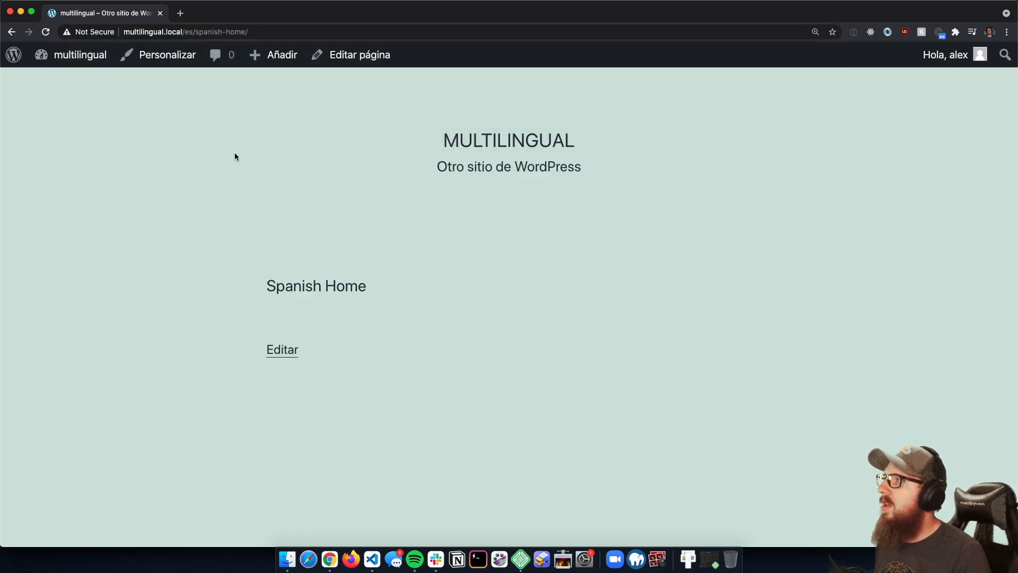
Examine the page slug after /es/ in the address and the body text of the Spanish home page.
left_click_drag(194, 34, 402, 35)
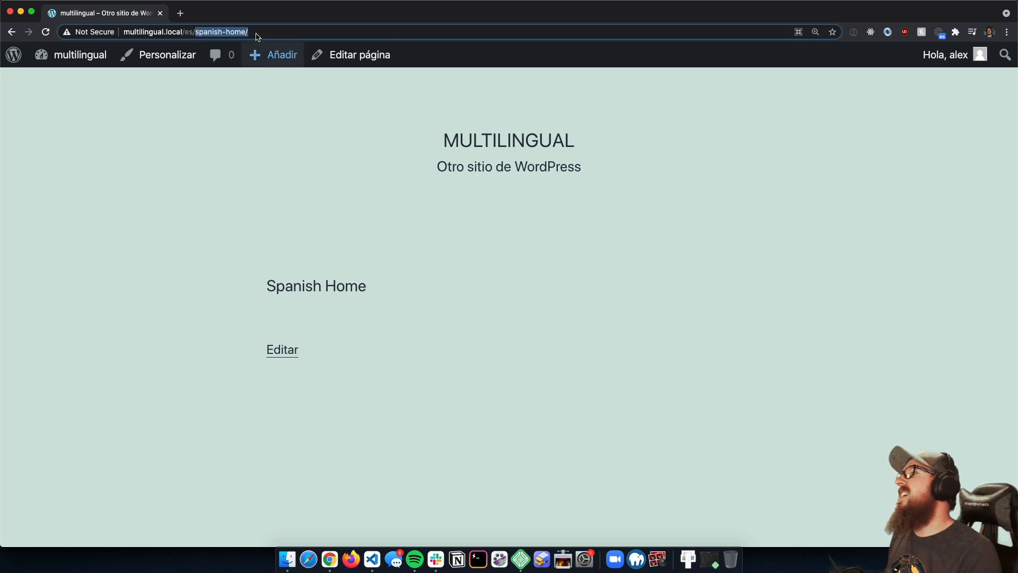
left_click_drag(195, 33, 462, 31)
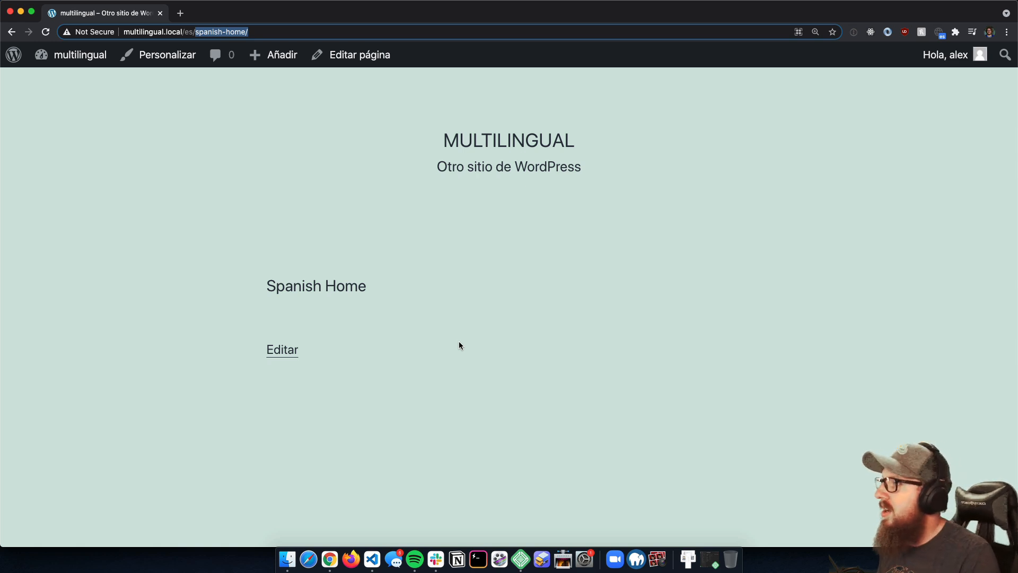
left_click_drag(265, 282, 488, 272)
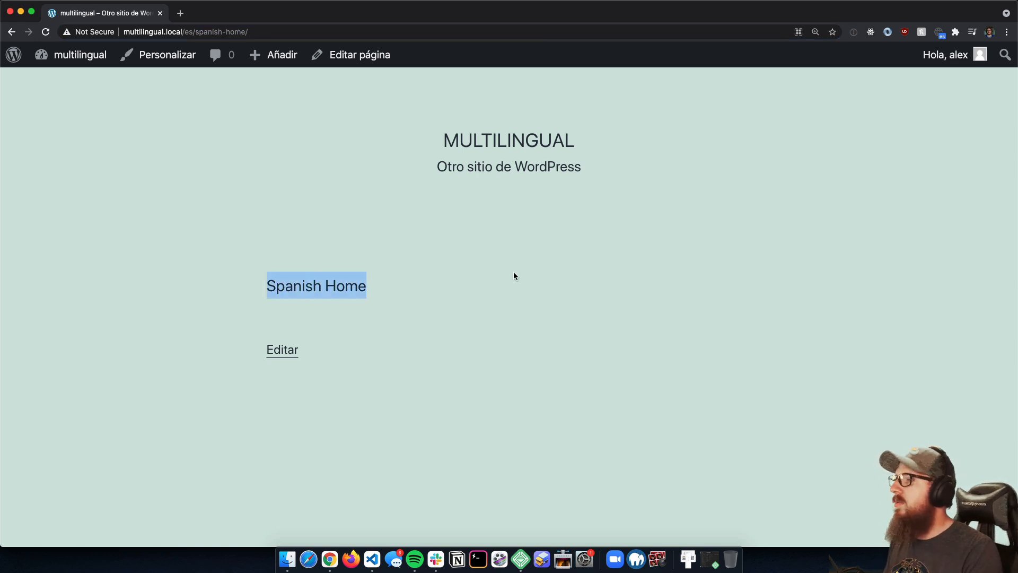
left_click_drag(195, 33, 409, 35)
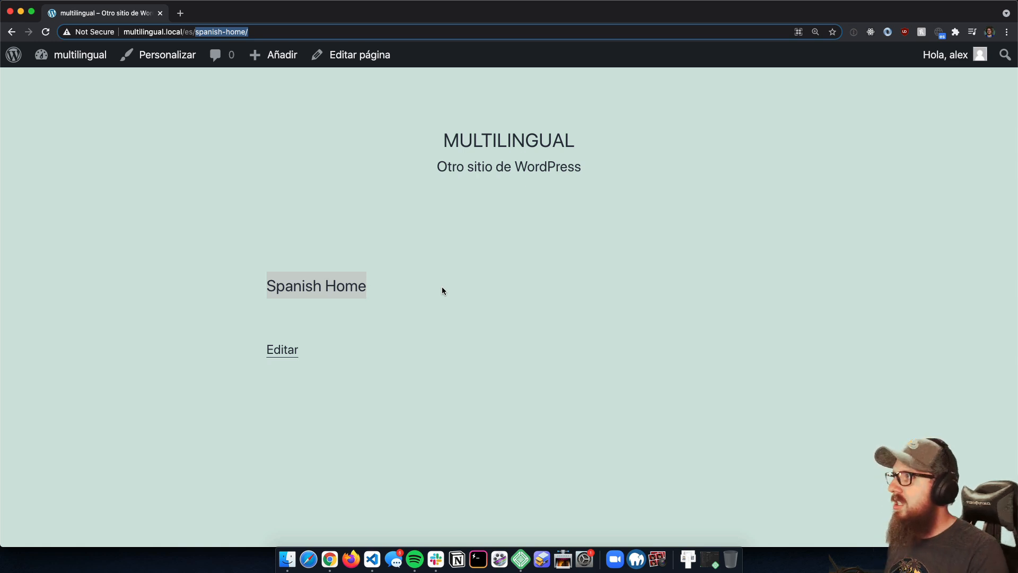
left_click(232, 187)
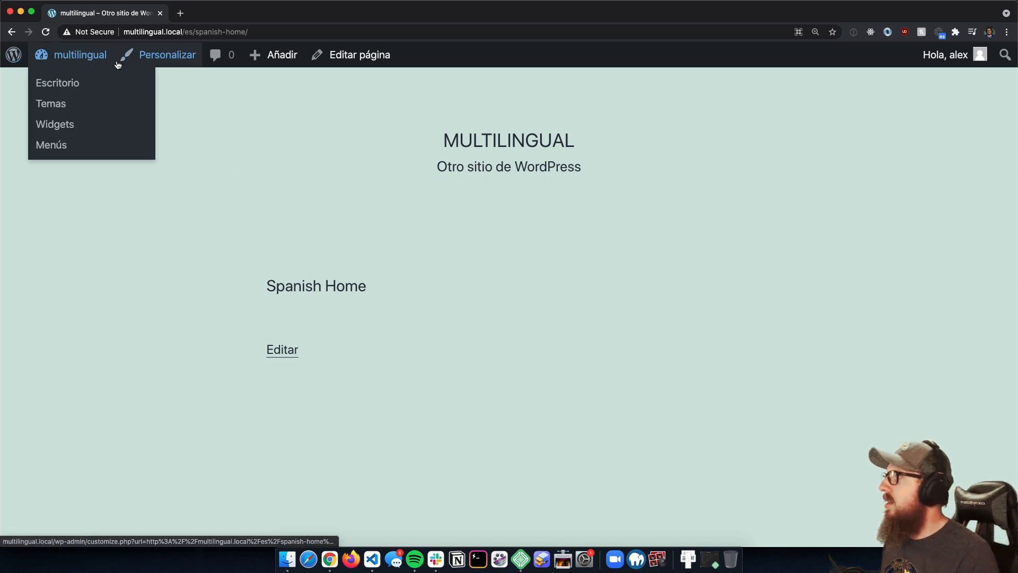
Go back to the dashboard's list of posts and open the "Hello world!" post in the editor.
mouse_move(58, 55)
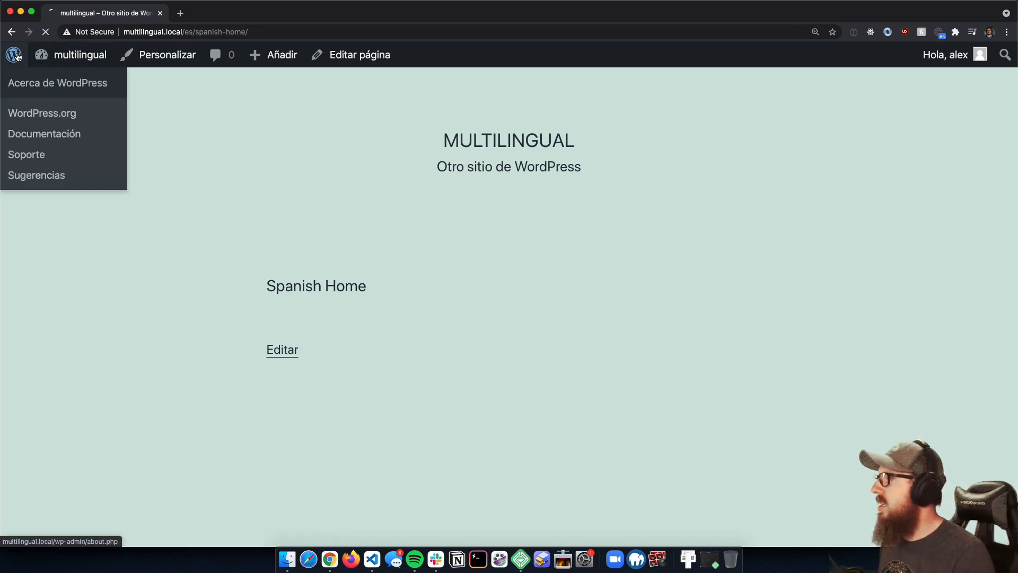
left_click(25, 59)
mouse_move(114, 135)
left_click(155, 131)
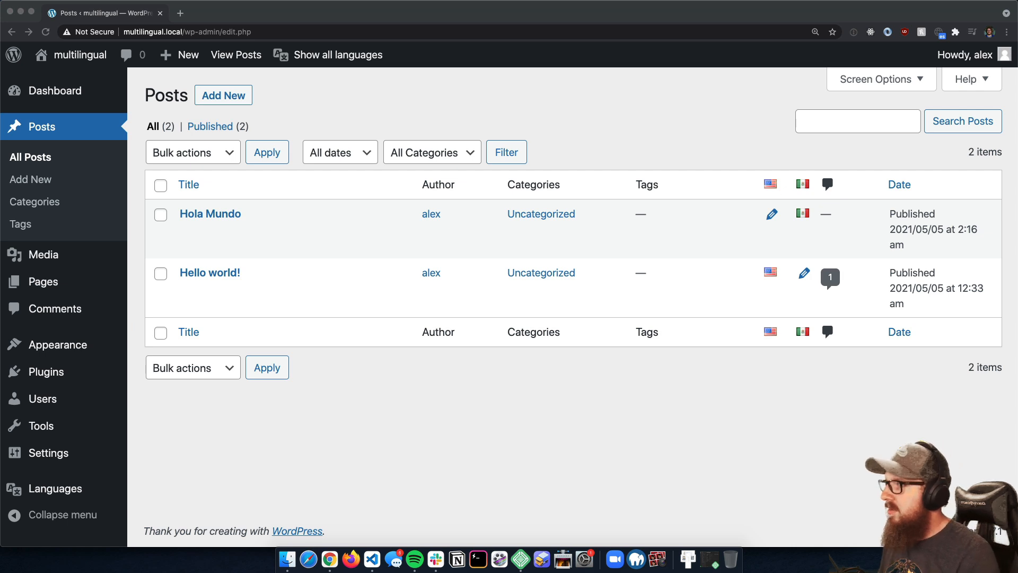
left_click(684, 474)
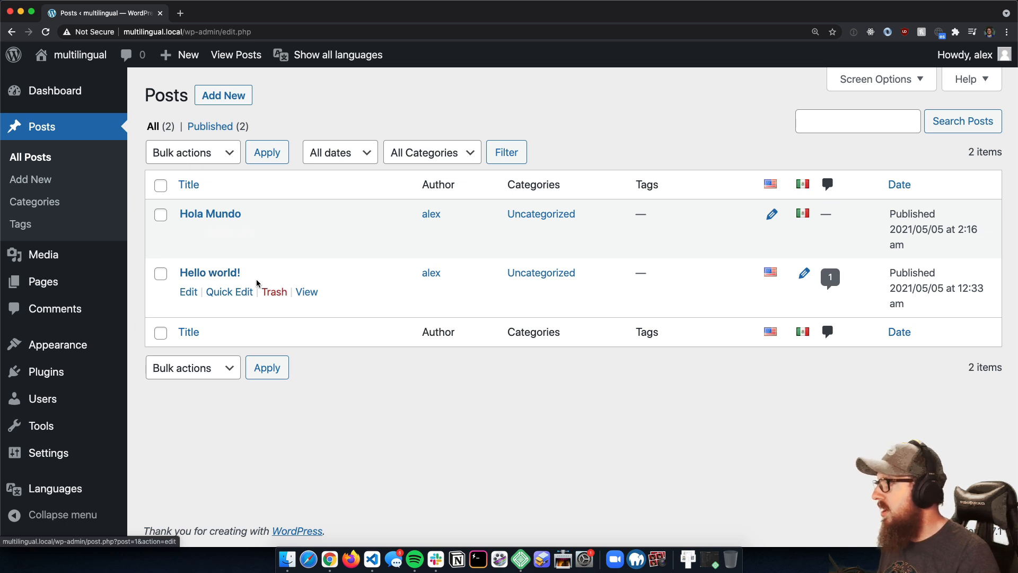
left_click(215, 273)
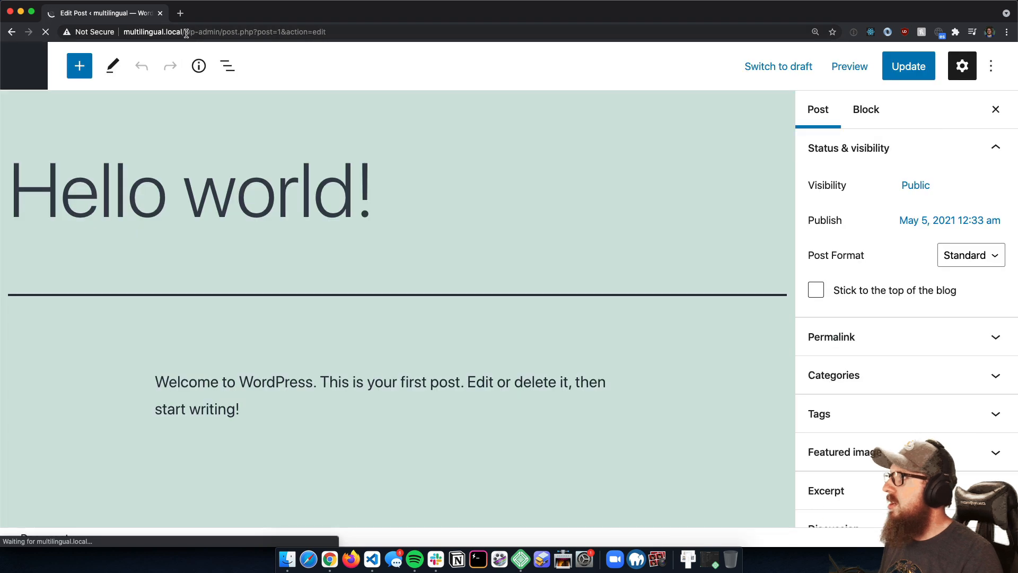
left_click(186, 33)
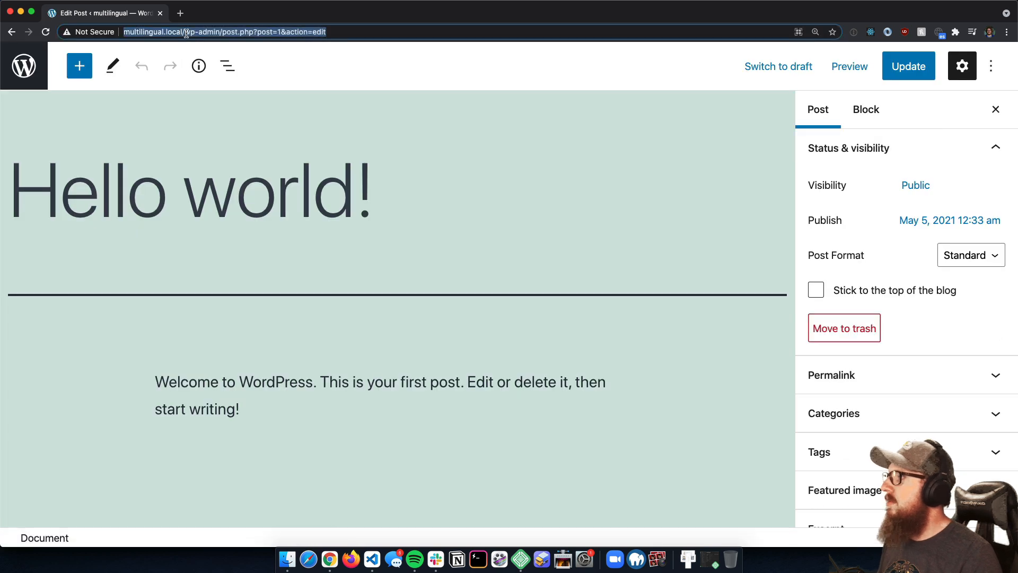
left_click(340, 288)
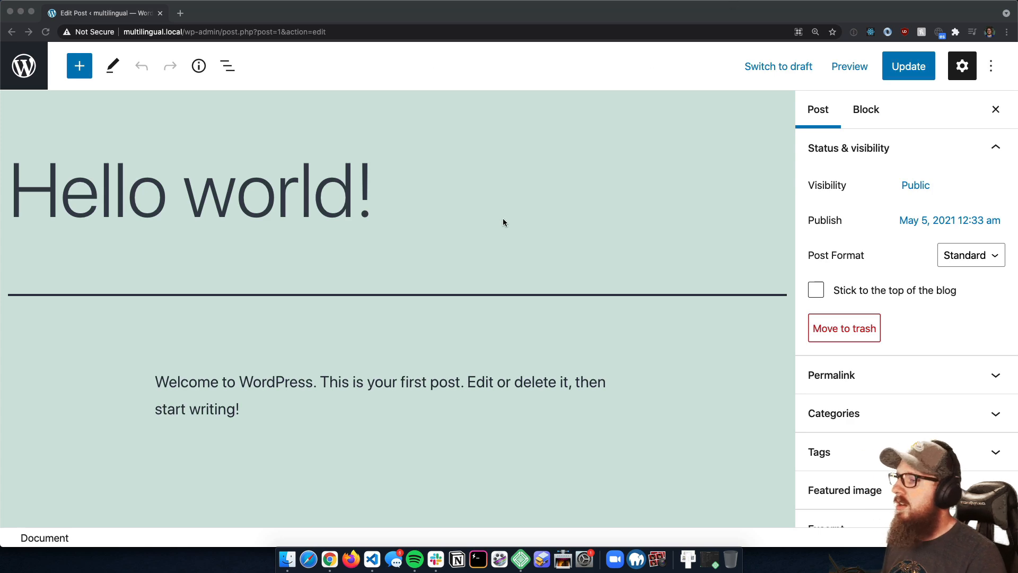
Switch to Visual Studio Code and open the twentytwentyone theme's footer.php at the powered-by block.
left_click(371, 560)
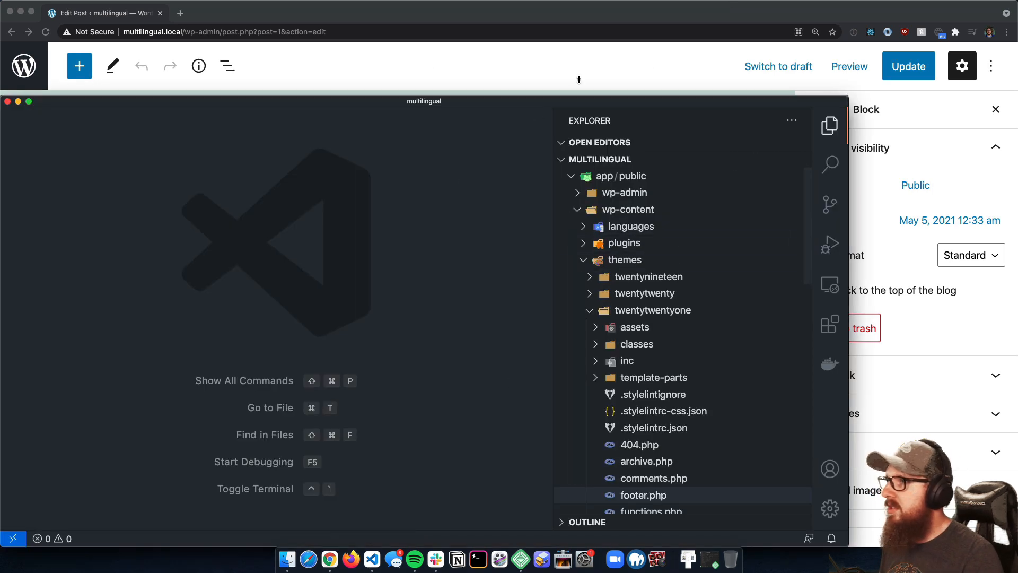
key("ctrl+alt+Return")
left_click(818, 406)
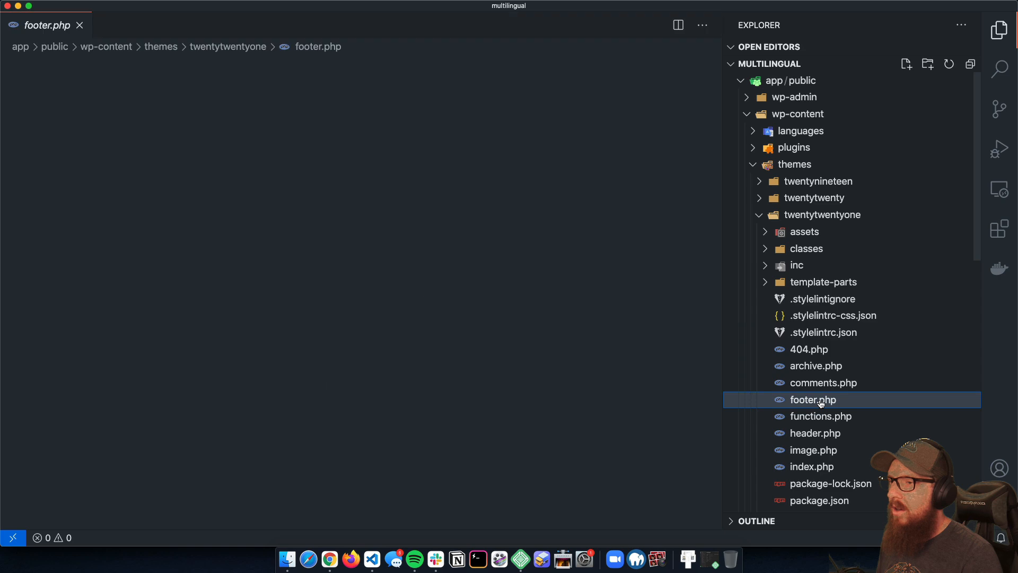
scroll(225, 271, "down", 5)
Replace the printf statement in the powered-by block with an indented pll_the_languages(); call and save footer.php.
left_click_drag(224, 271, 222, 271)
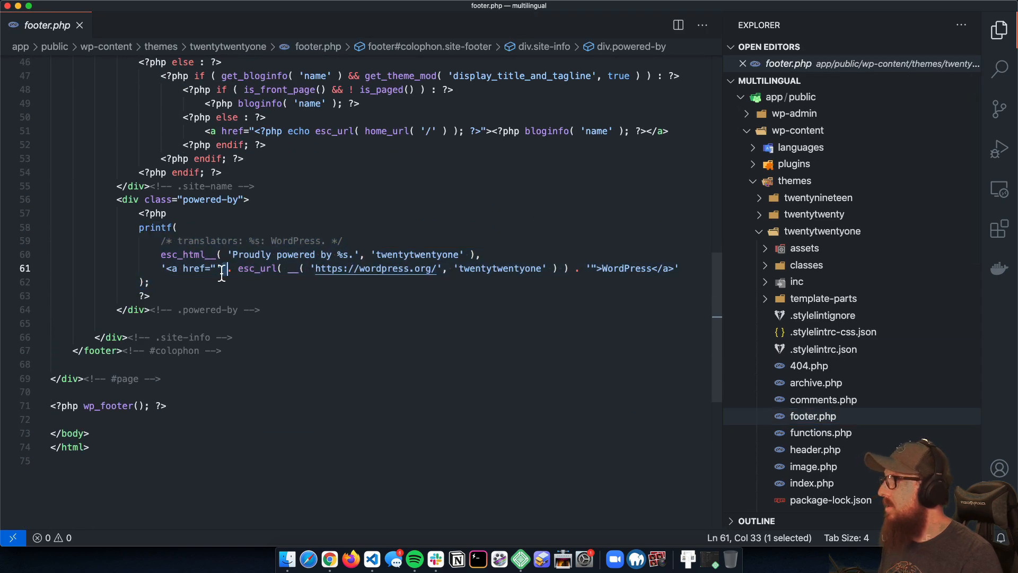
mouse_move(165, 301)
left_mouse_down()
mouse_move(146, 217)
mouse_move(159, 285)
left_mouse_up()
left_click(151, 215)
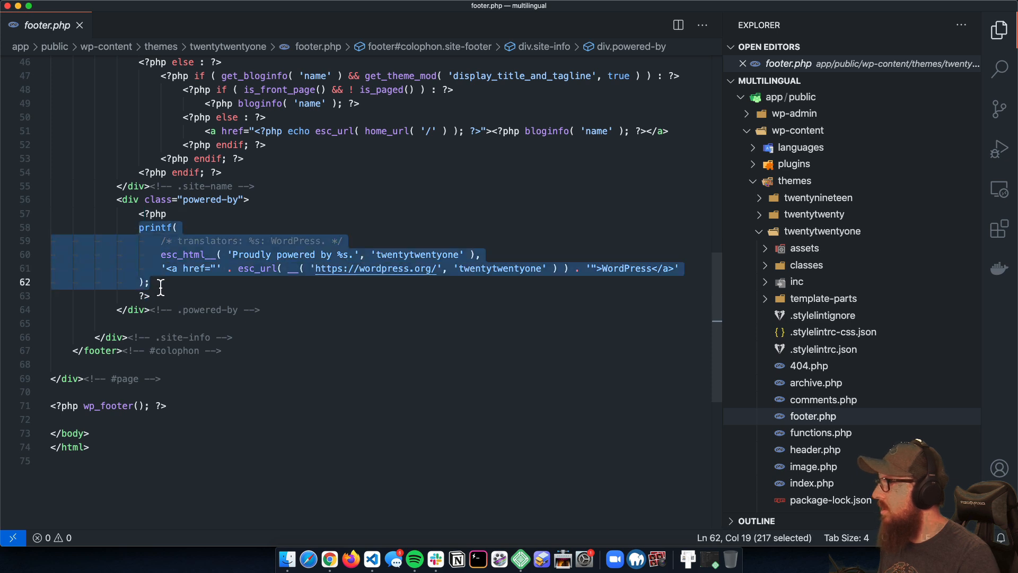
type("pll_the_languages();")
left_click(137, 229)
key("Tab")
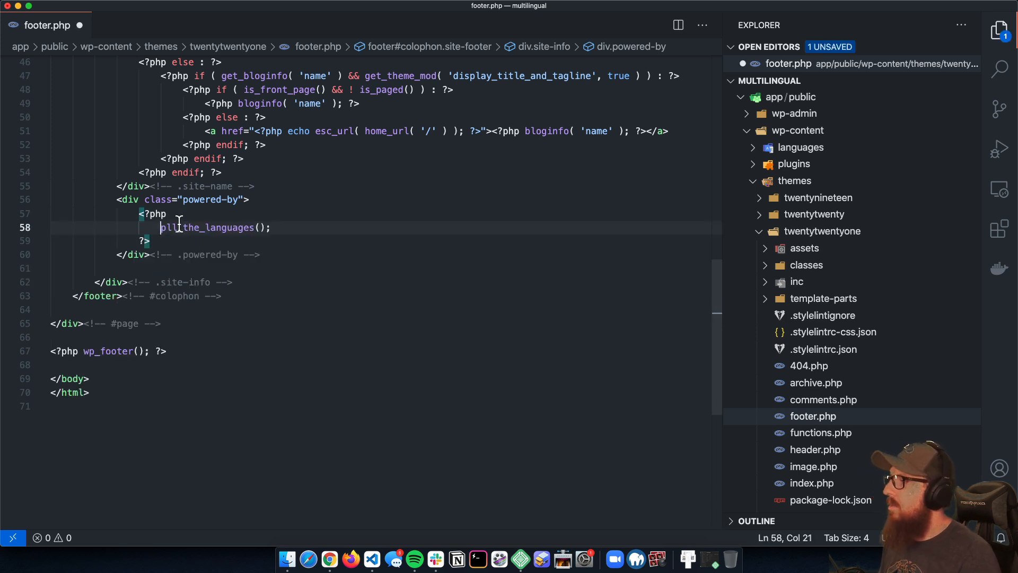
left_click_drag(161, 229, 211, 229)
left_click(304, 234)
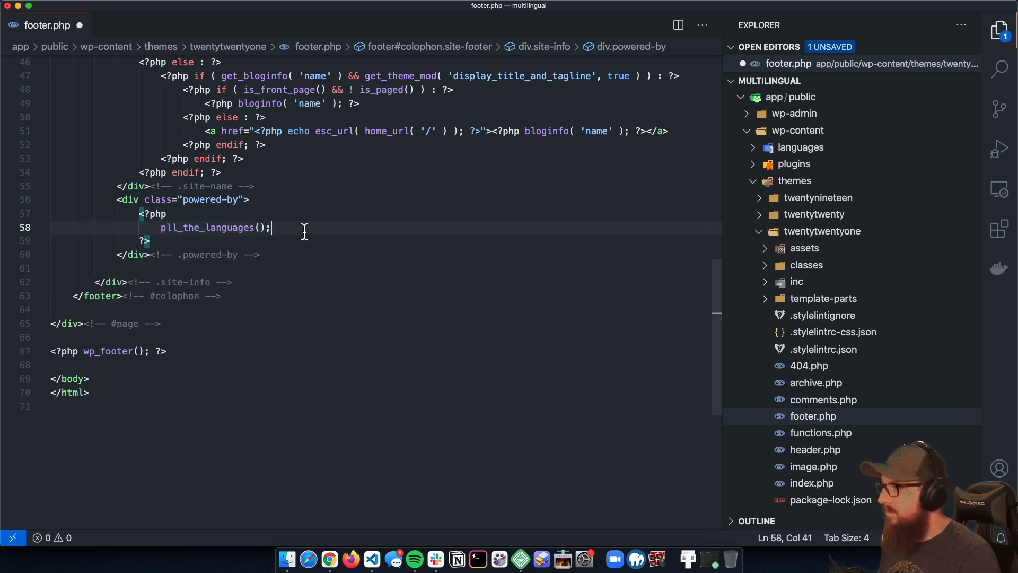
key("shift+Home")
key("super+s")
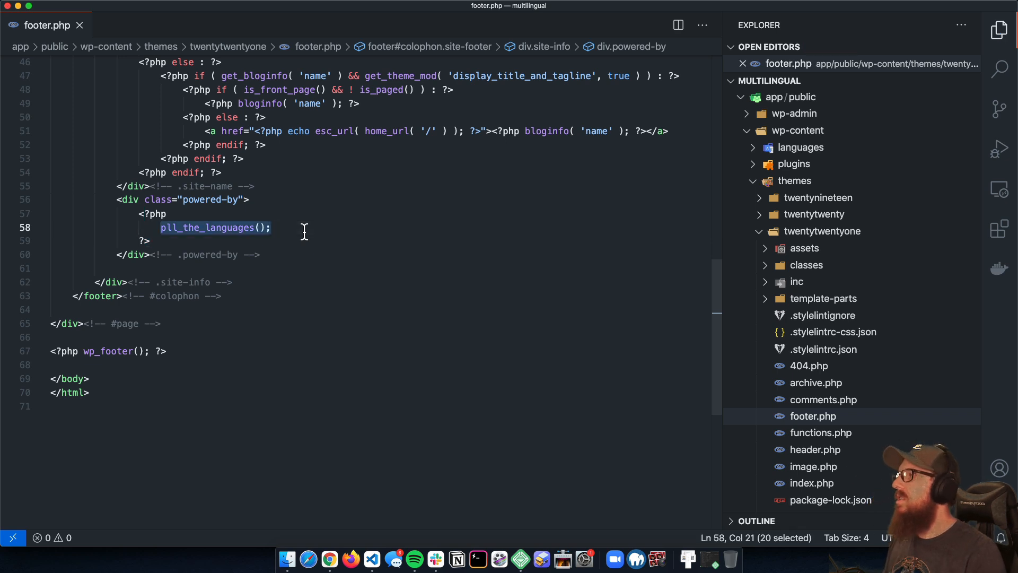
left_click(331, 235)
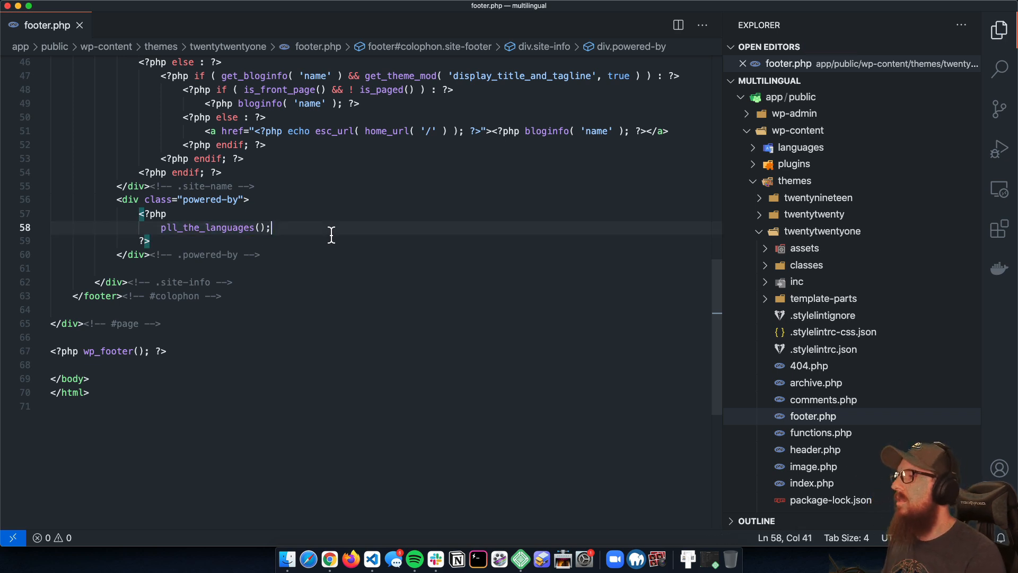
Switch back to the browser, view the "Hello world!" post on the site and check the language switcher in its footer.
key("super+Tab")
key("super+r")
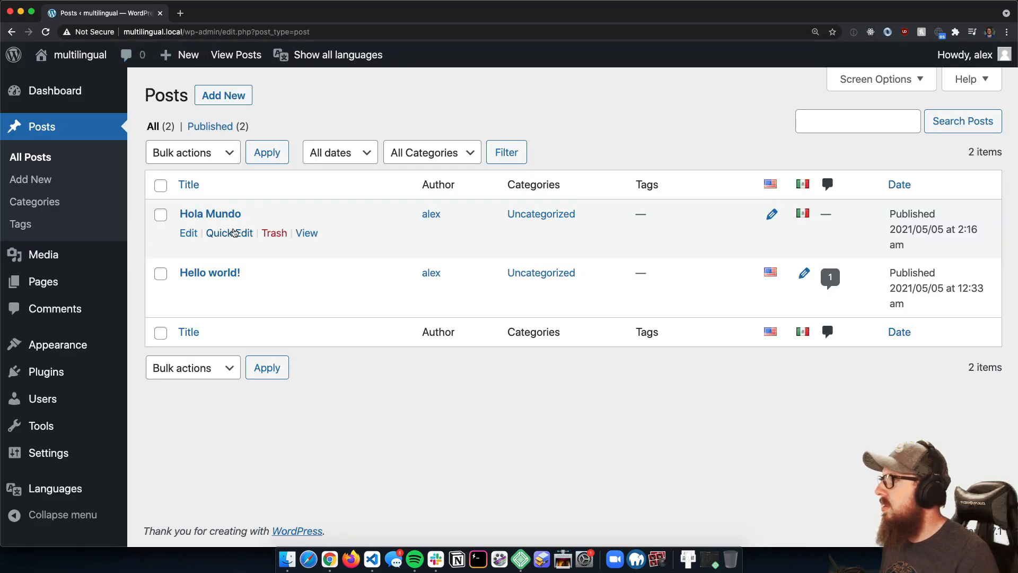
left_click(306, 291)
scroll(392, 284, "down", 15)
left_click_drag(782, 358, 974, 530)
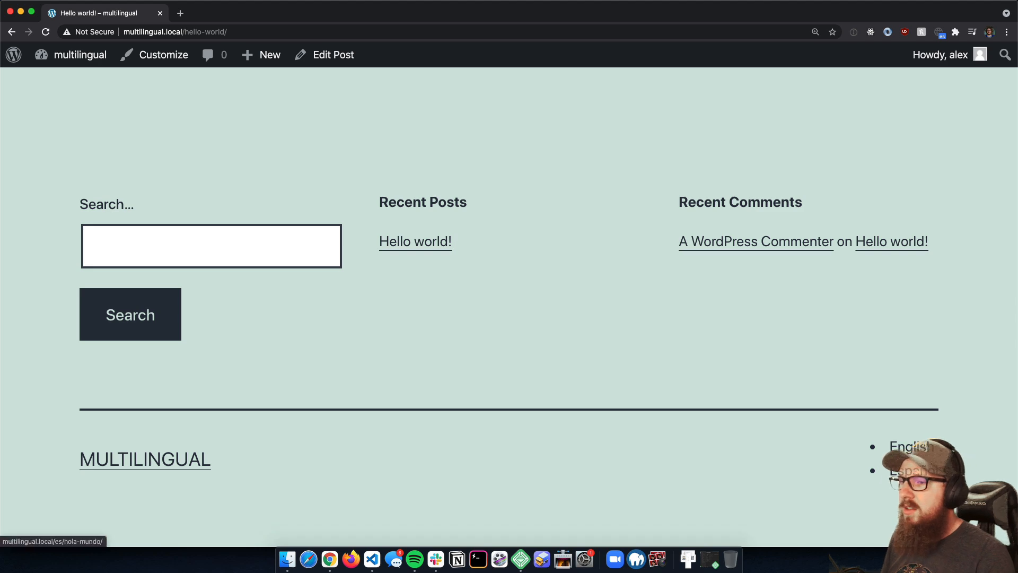
left_click(916, 434)
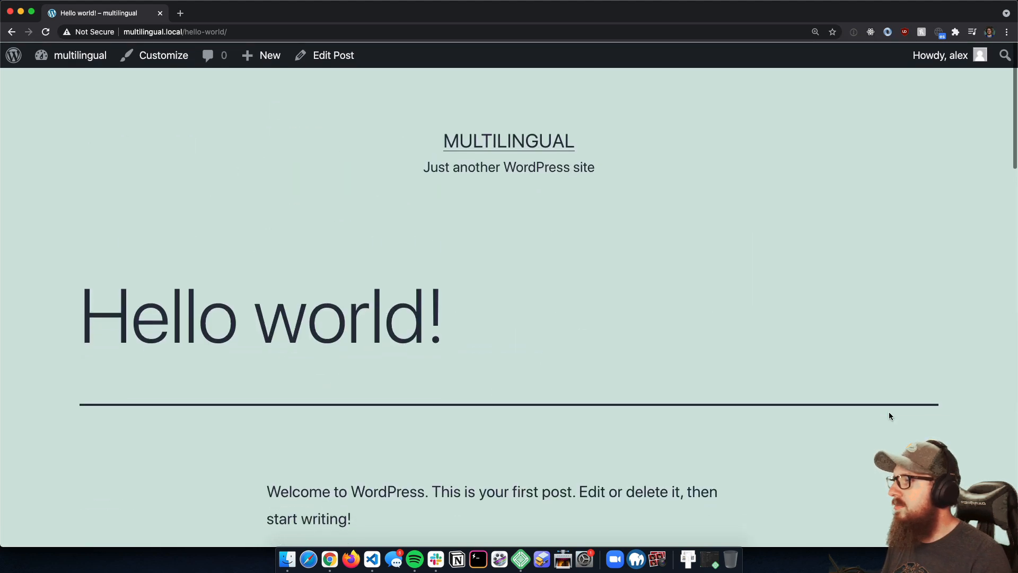
scroll(442, 345, "down", 15)
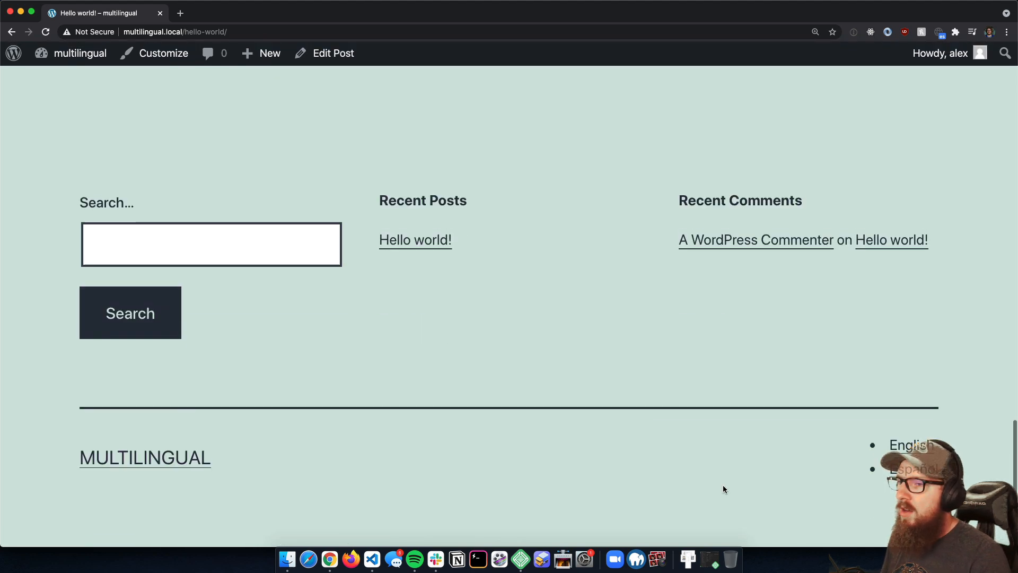
Switch the "Hello world!" post to Español through the footer and check the translated post's title, URL and footer.
left_click(917, 471)
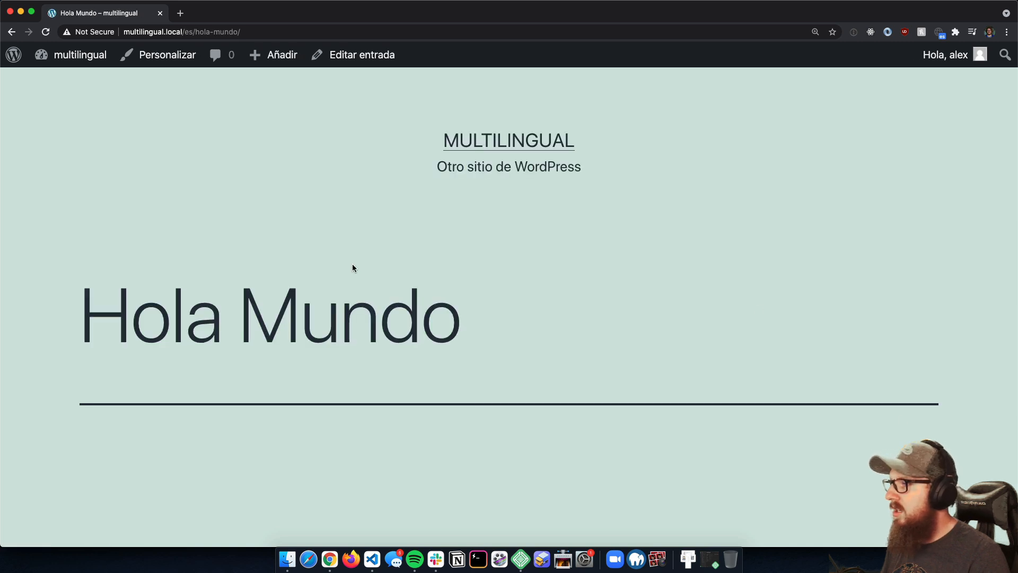
left_click_drag(100, 306, 661, 318)
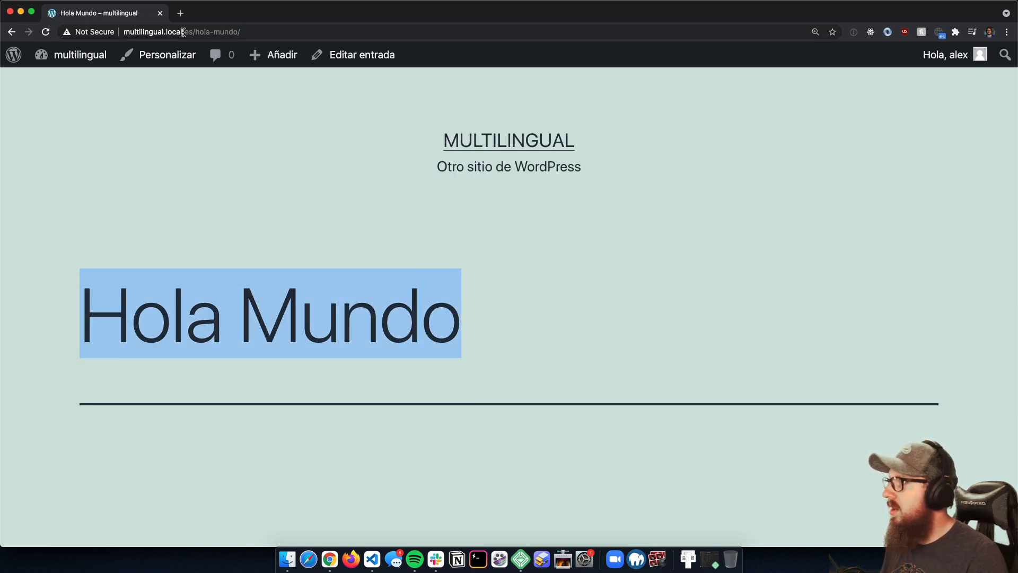
left_click_drag(184, 31, 458, 31)
scroll(467, 265, "down", 12)
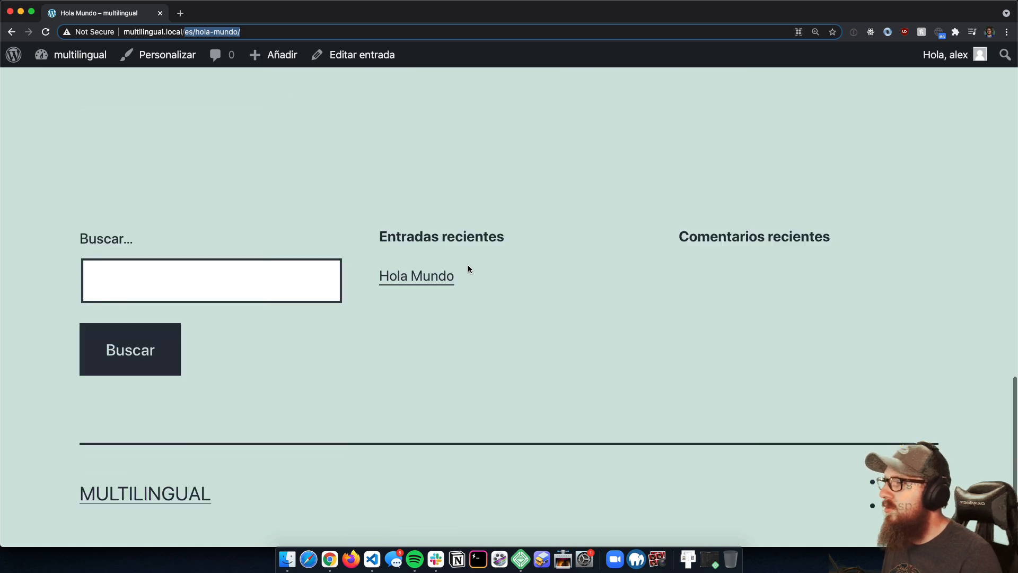
left_click(699, 396)
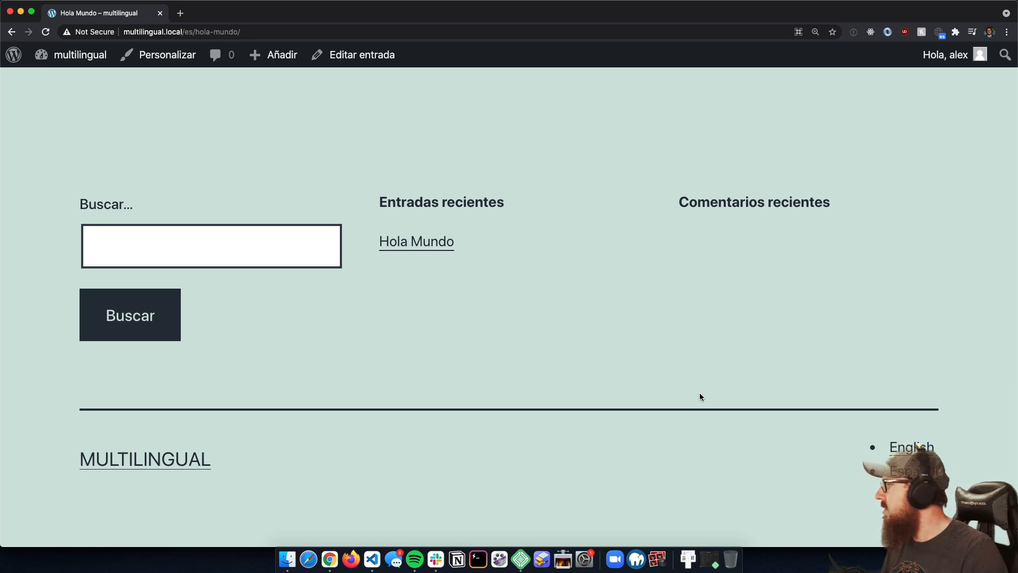
key("super+Tab")
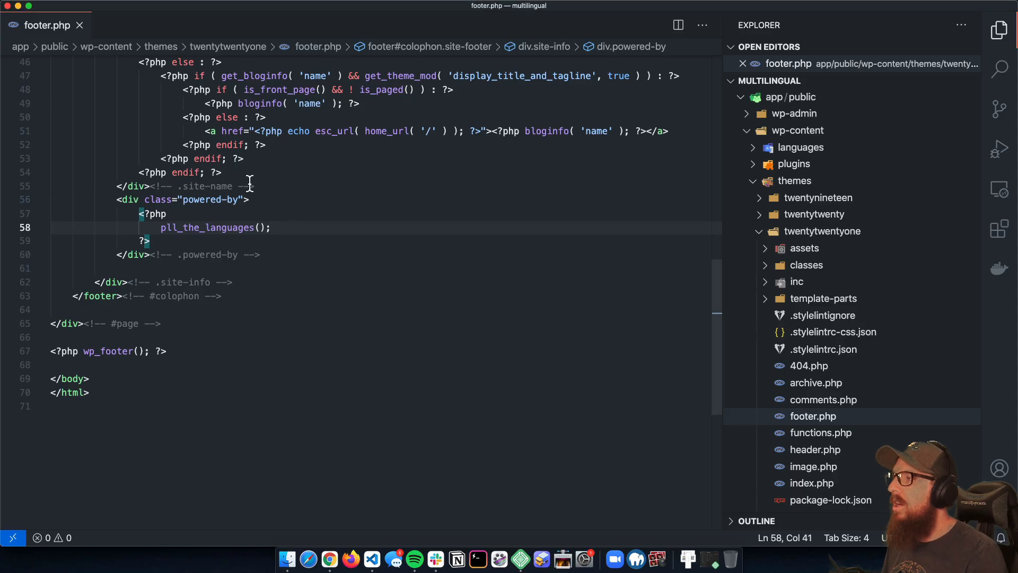
key("Return")
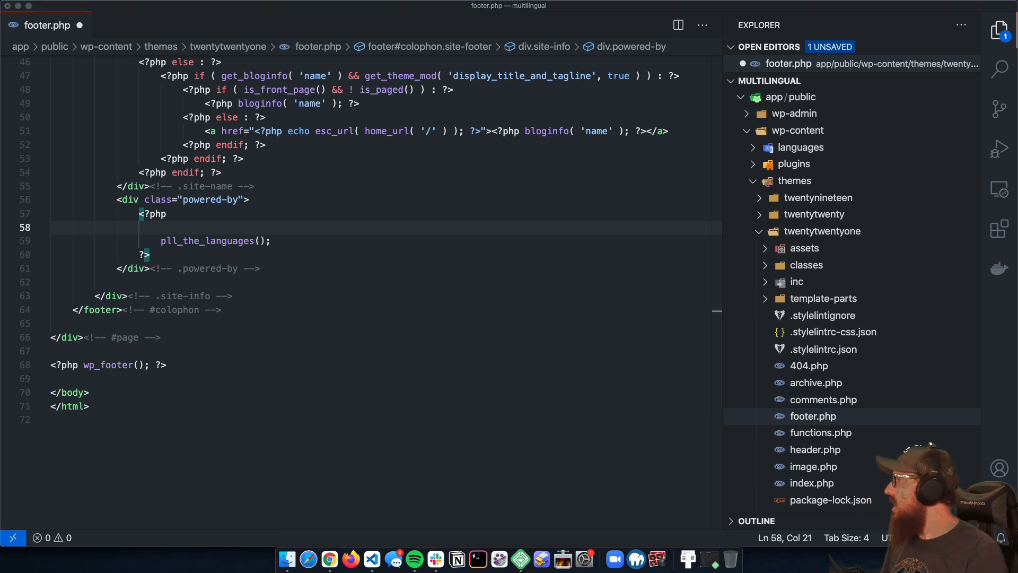
left_click(204, 227)
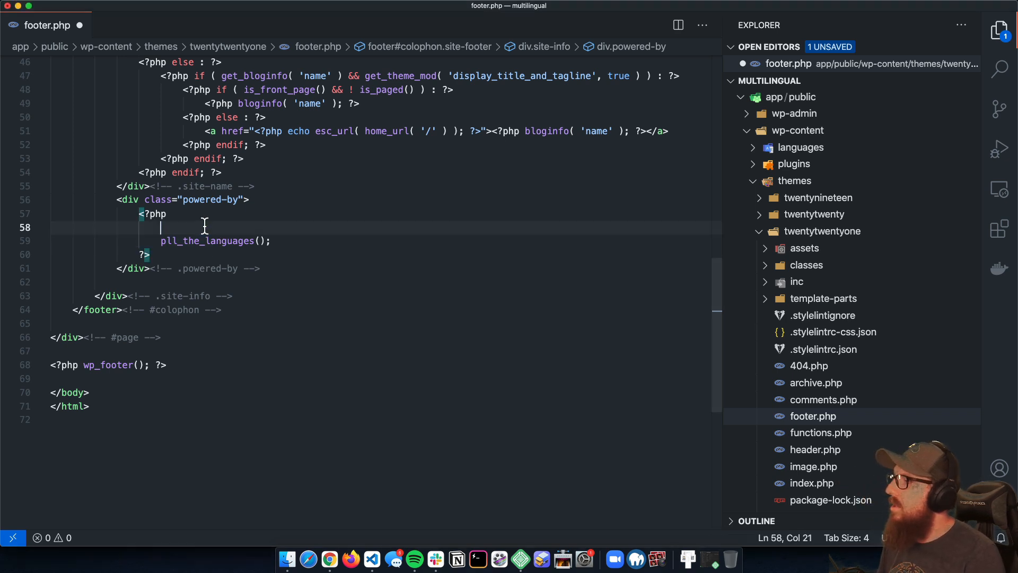
In the browser, go from the Spanish post back to the dashboard, visit the site's home page and check its footer.
key("super+Tab")
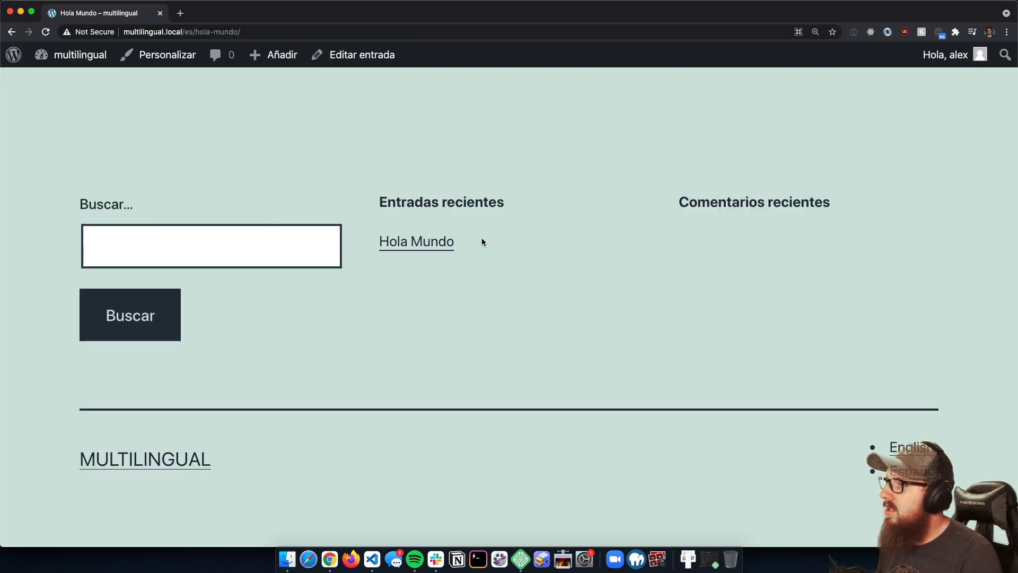
scroll(487, 235, "up", 10)
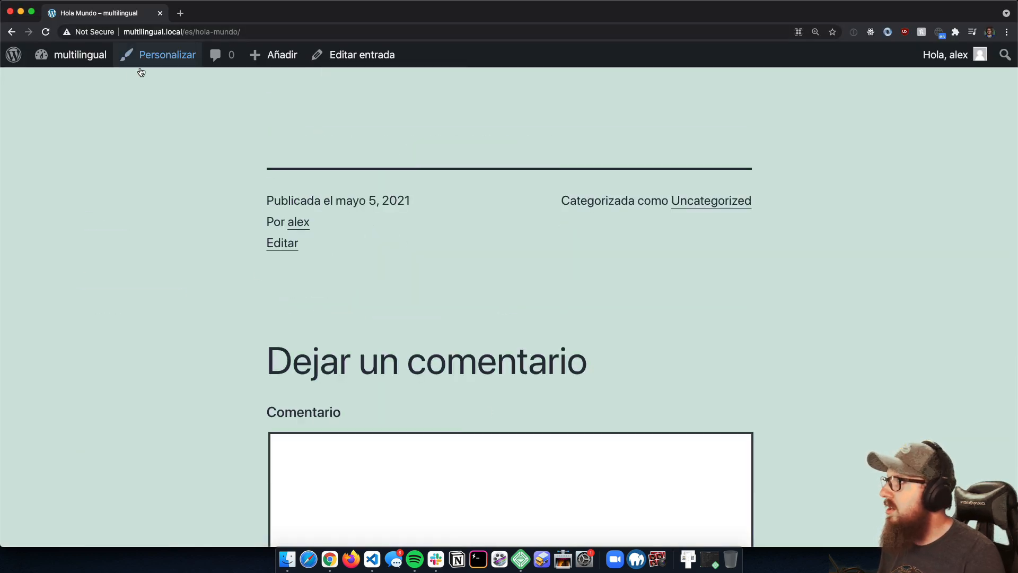
mouse_move(48, 78)
left_click(371, 56)
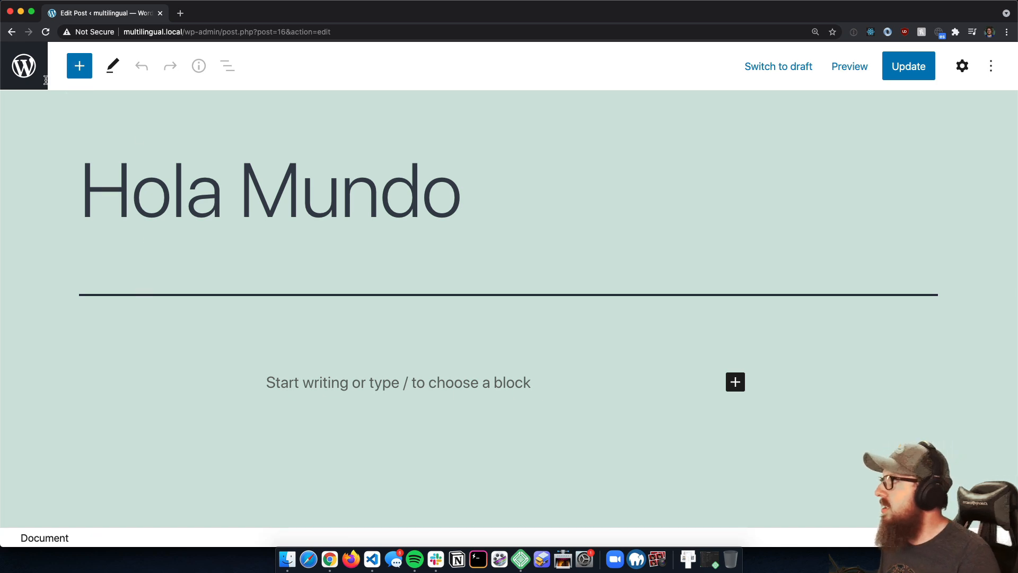
left_click(24, 66)
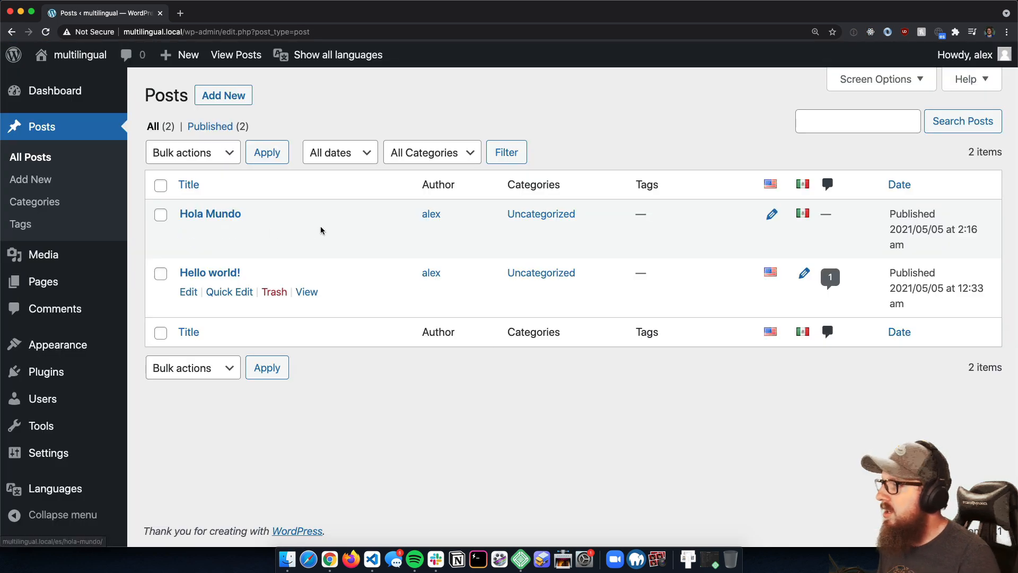
left_click(14, 55)
mouse_move(61, 58)
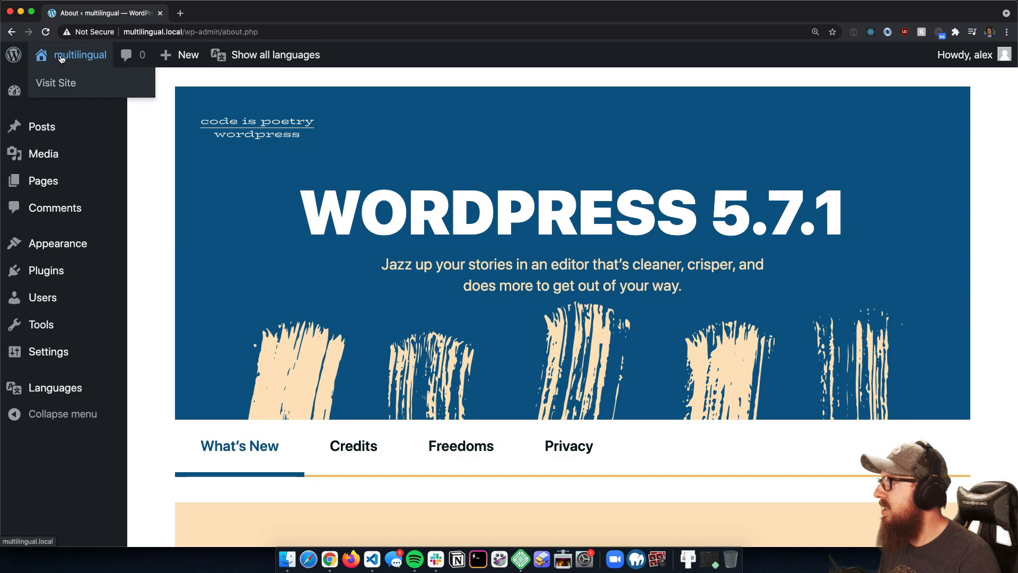
left_click(61, 83)
scroll(307, 260, "down", 10)
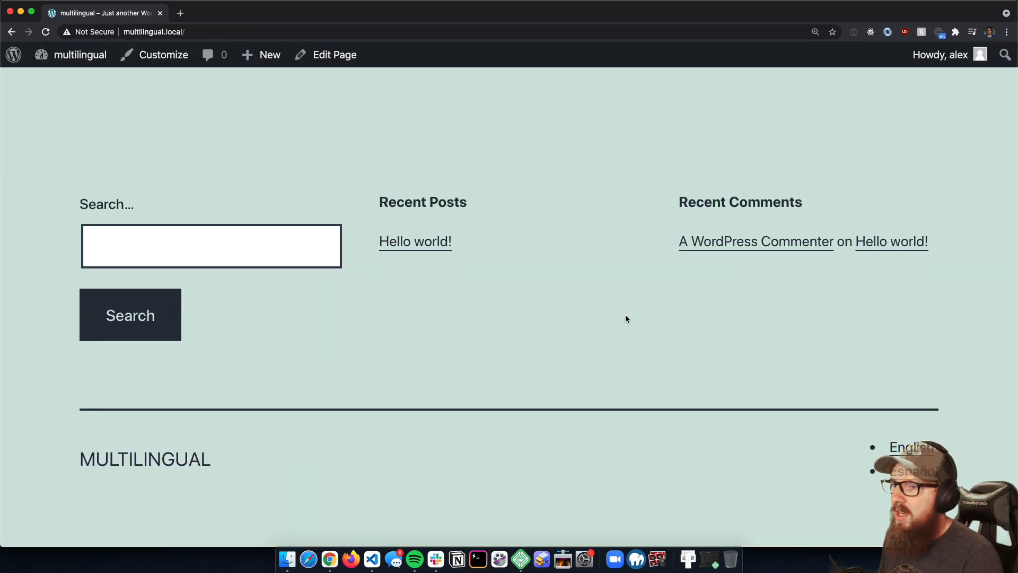
Switch to Visual Studio Code, undo the footer.php edits to examine the original "Proudly powered by %s." string, and redo the pll_the_languages() replacement.
key("ctrl+Up")
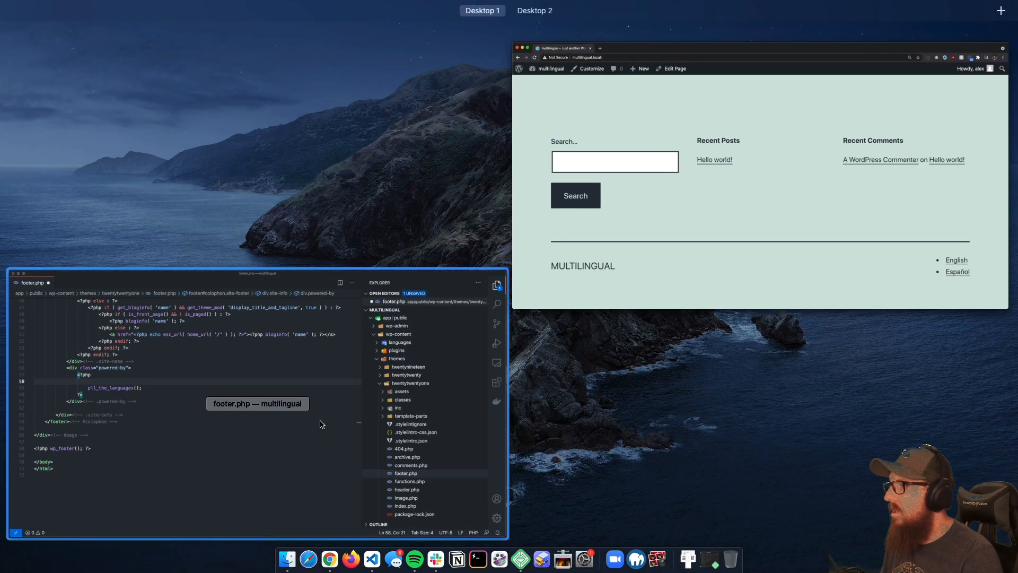
left_click(321, 425)
key("super+z")
key("super+z")
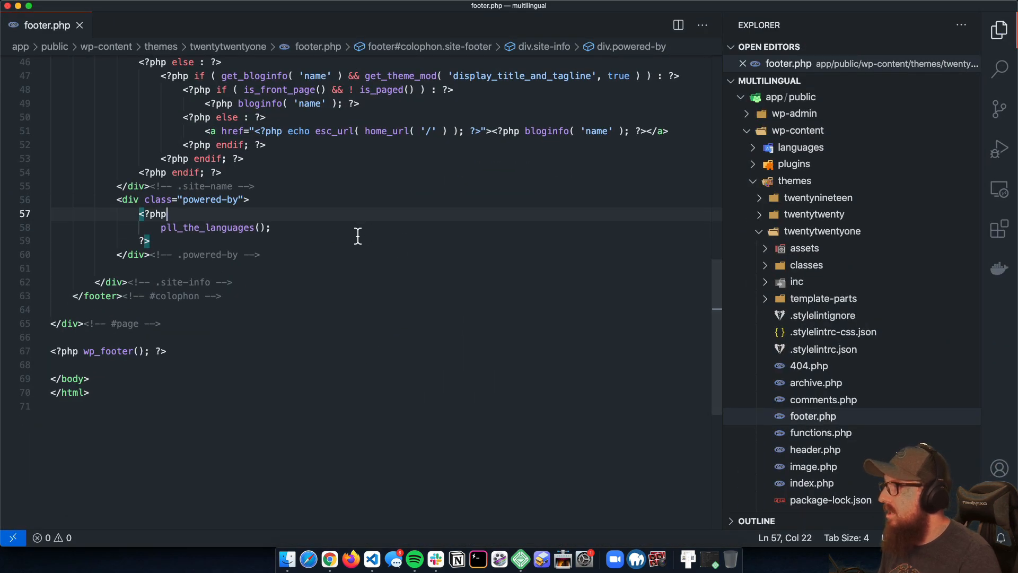
left_click(216, 217)
left_click_drag(232, 255, 351, 259)
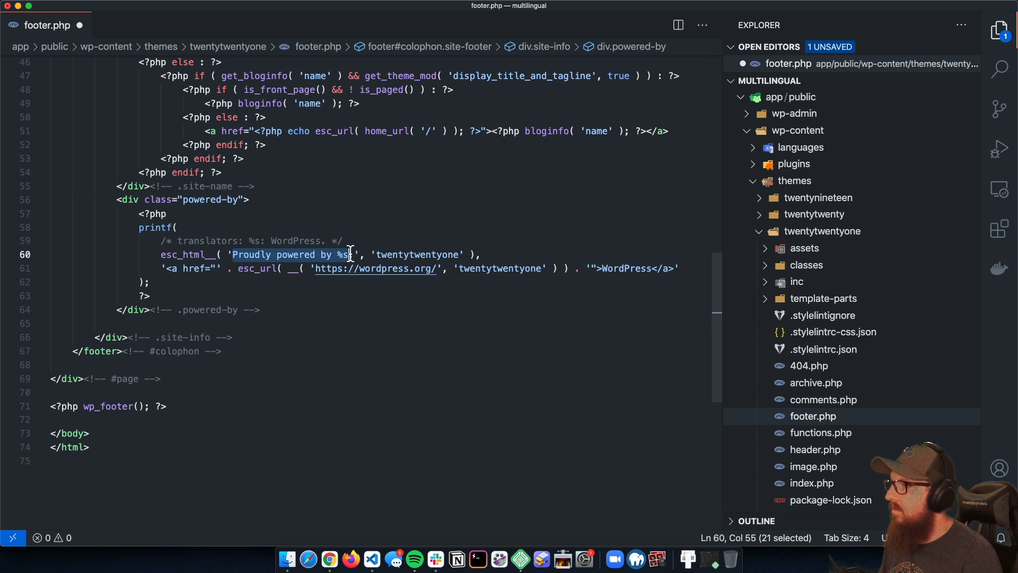
left_click(175, 295)
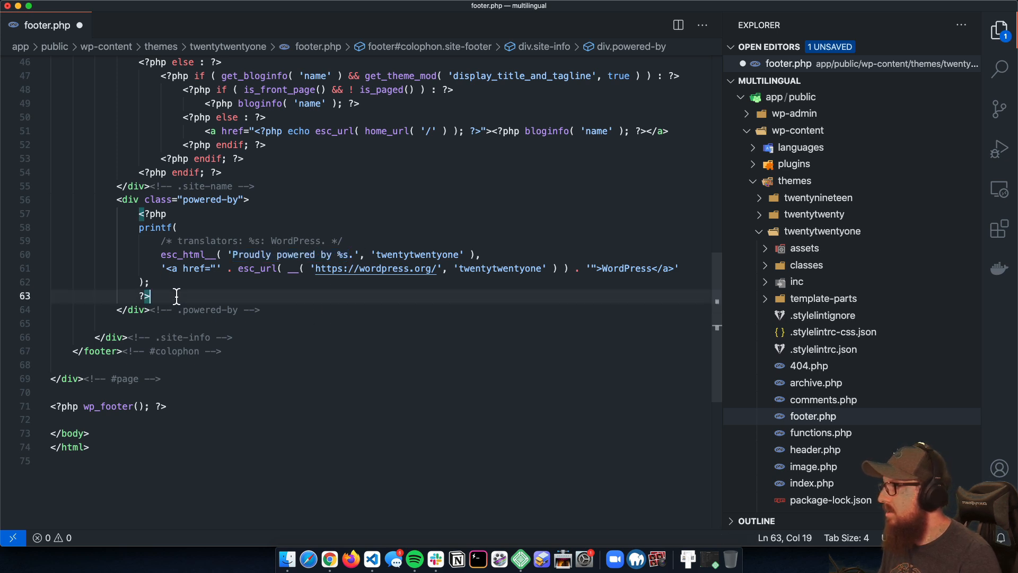
key("super+shift+z")
Add the line echo 'Howdy Partner!'; above pll_the_languages() in the powered-by block and save footer.php.
left_click(199, 220)
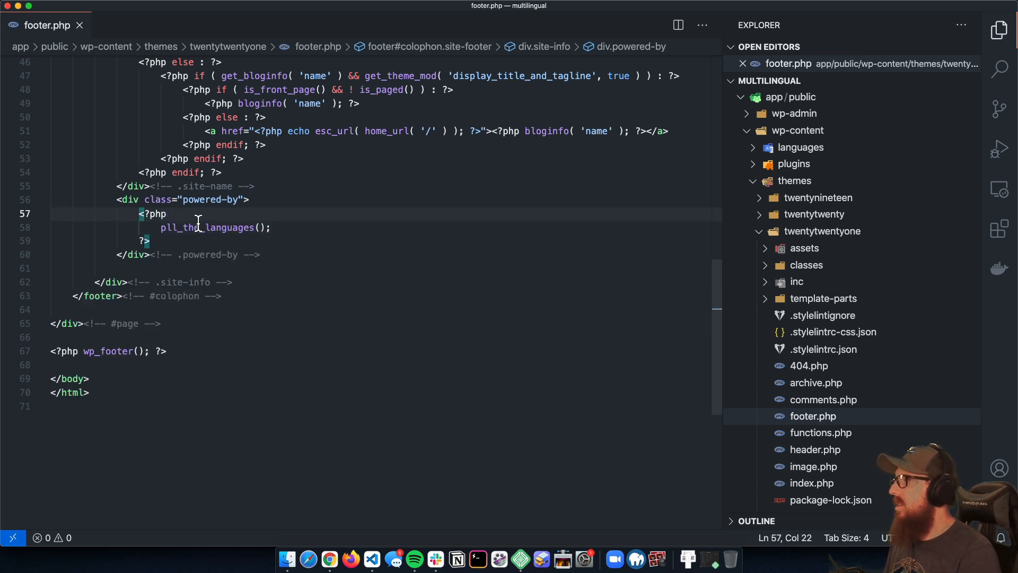
key("Return")
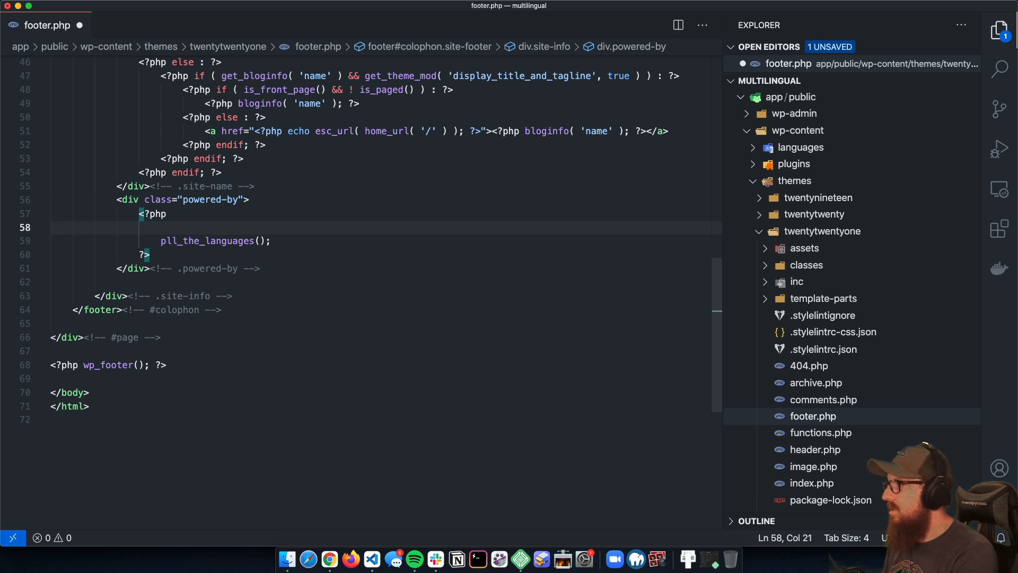
type("echo '")
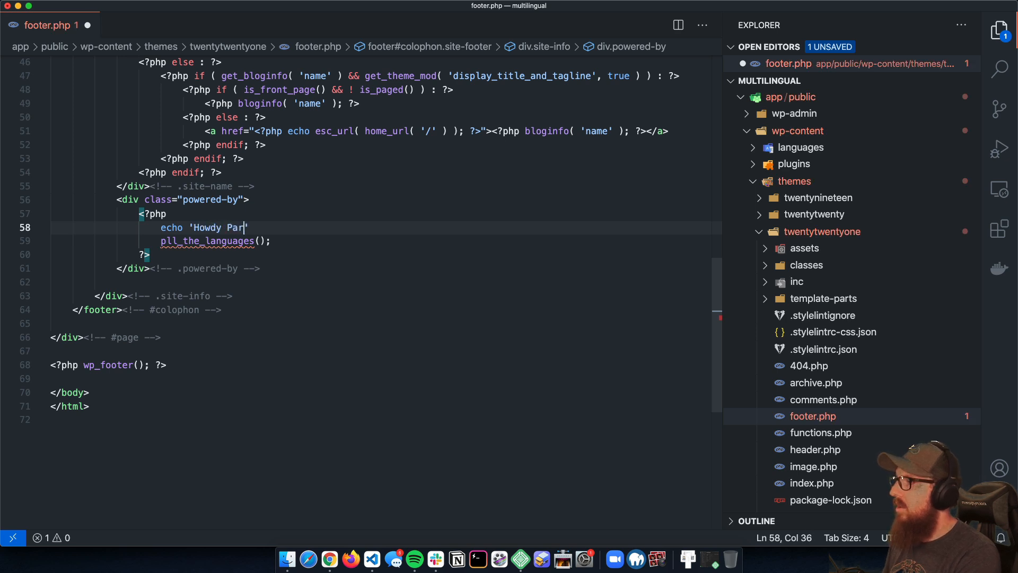
type("Howdy Partner!';")
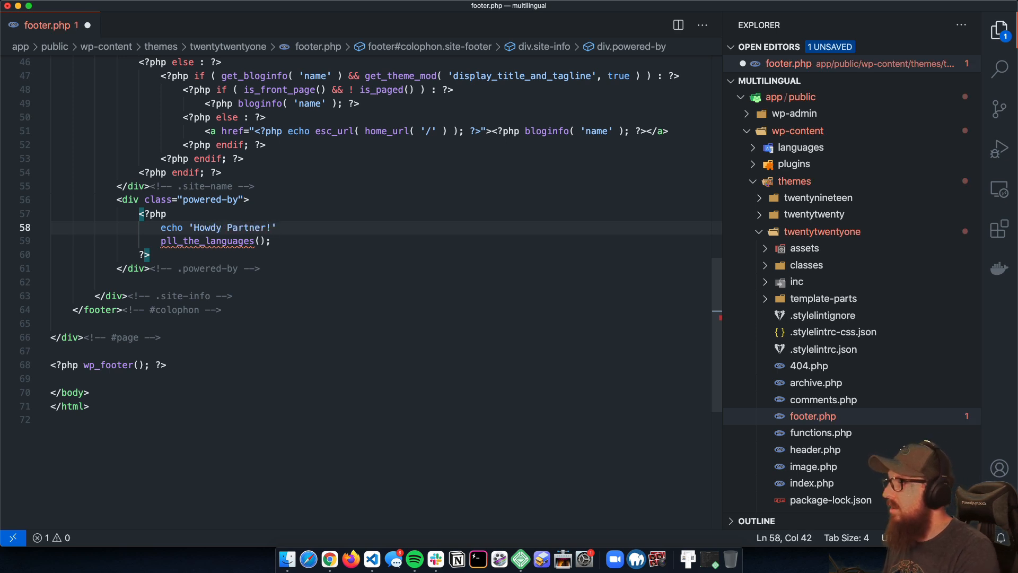
key("super+s")
Switch to the browser, reload the English home page and check the "Howdy Partner!" text in the footer.
key("super+Tab")
key("super+r")
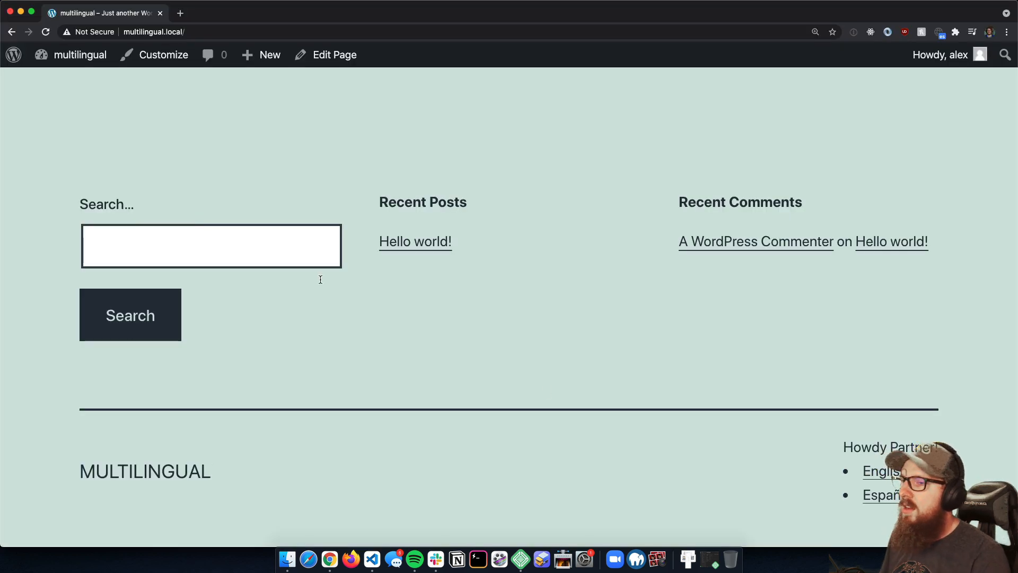
left_click_drag(843, 447, 903, 398)
left_click(902, 397)
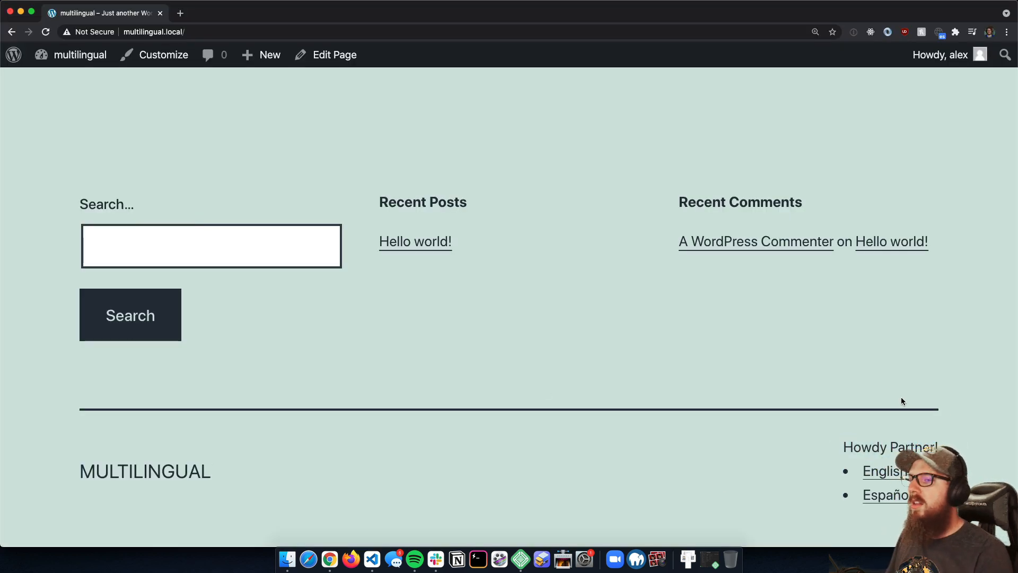
Switch the home page to Español and back to English, checking the footer greeting in each language version.
left_click(892, 499)
scroll(806, 336, "down", 10)
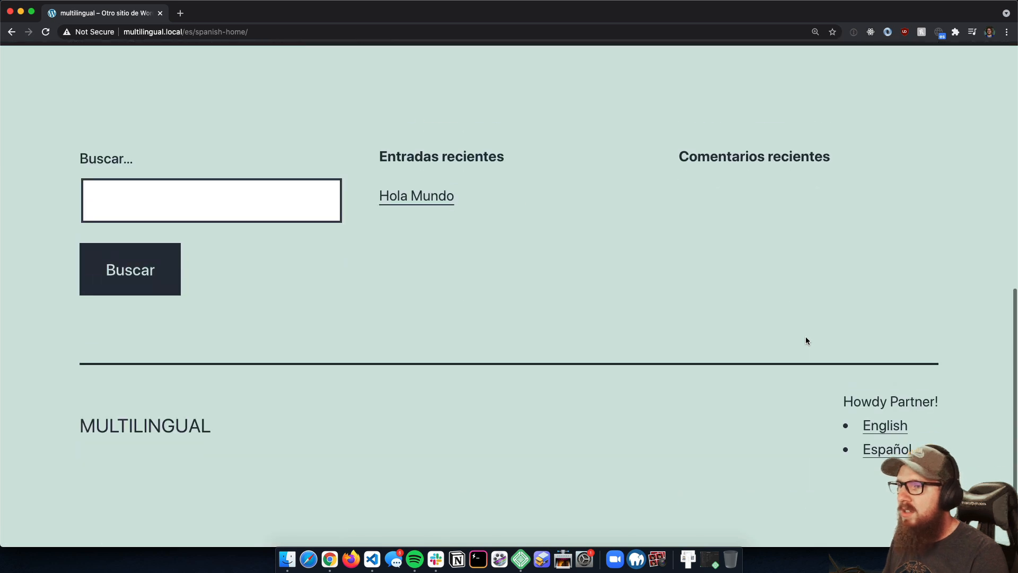
left_click_drag(844, 424, 943, 424)
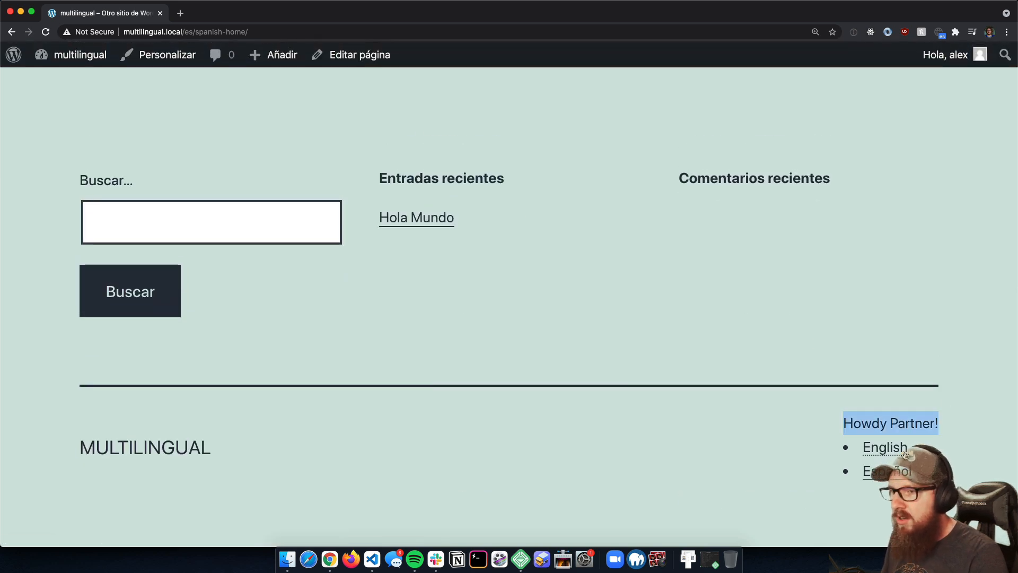
left_click(884, 447)
scroll(904, 455, "down", 10)
left_click_drag(843, 422, 940, 423)
left_click(988, 421)
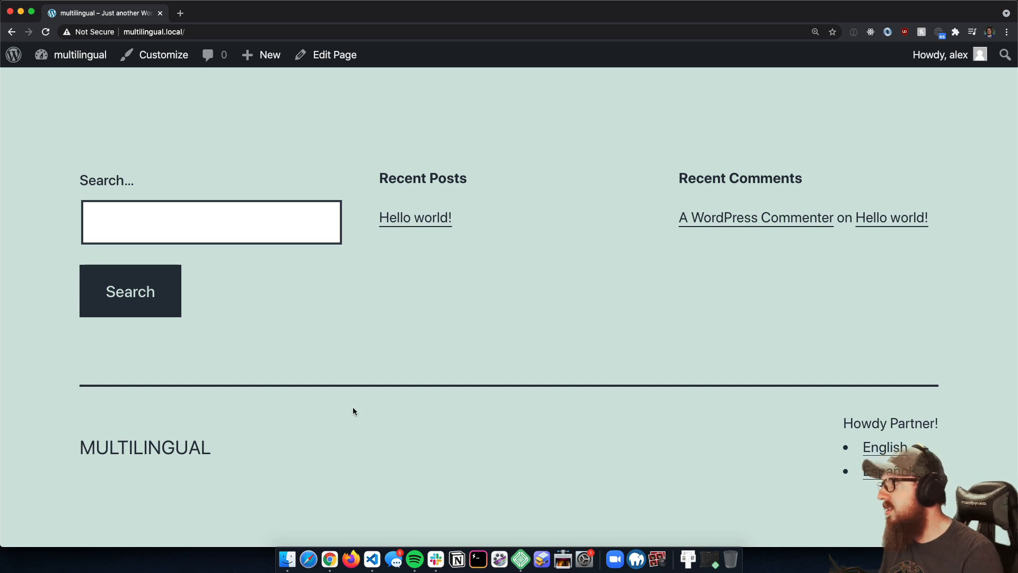
Return to the dashboard, open the Strings translations page for Languages and look through the translatable strings.
left_click(13, 54)
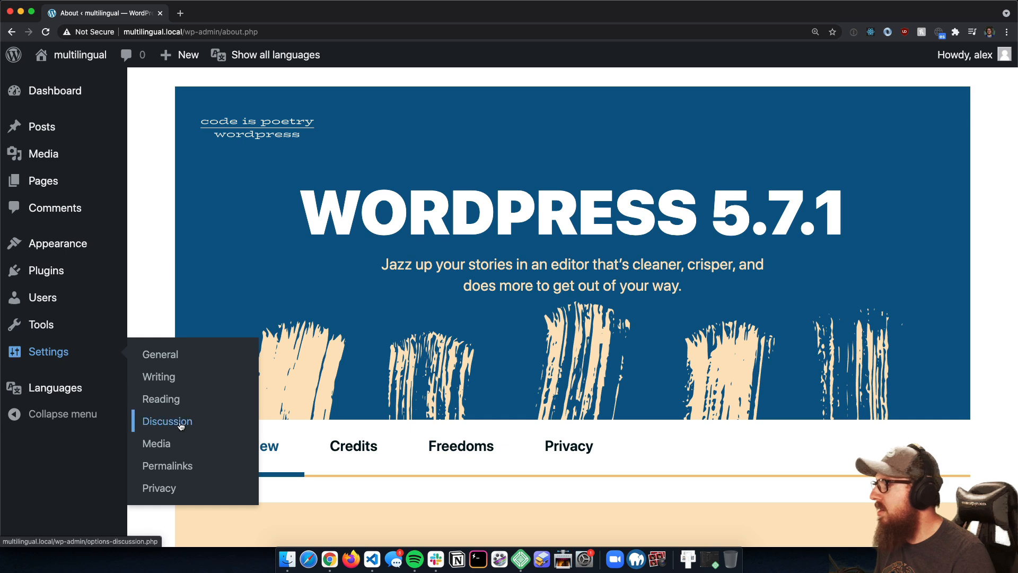
mouse_move(77, 397)
left_click(159, 411)
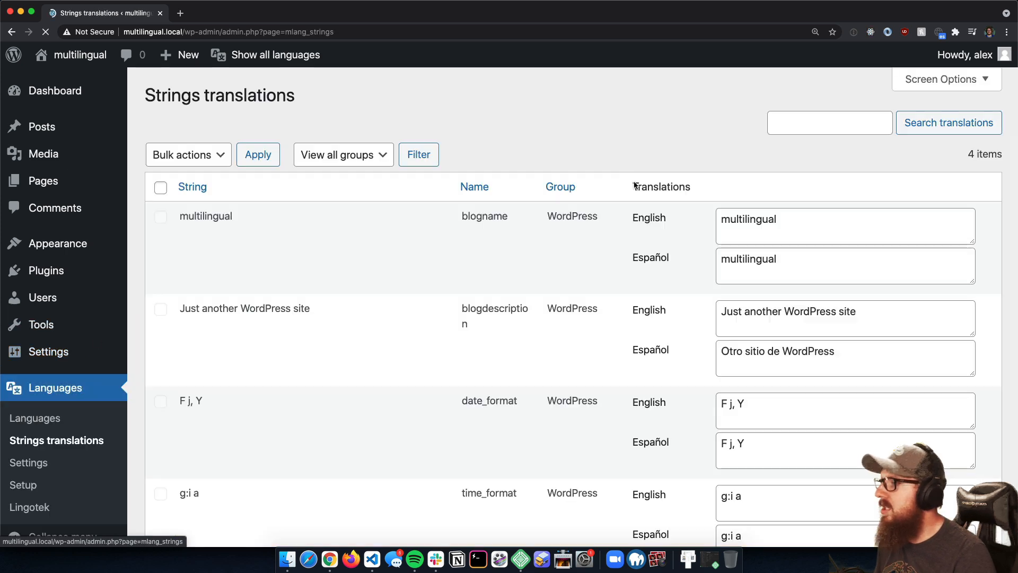
scroll(577, 285, "down", 5)
scroll(577, 288, "up", 5)
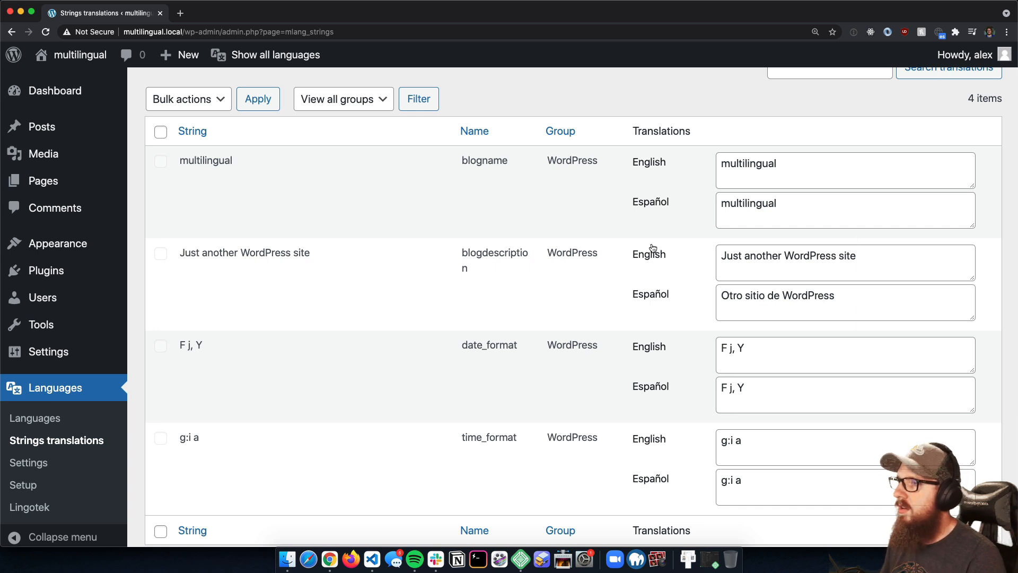
Compare the English and Español translations of the site's blogdescription string.
triple_click(852, 295)
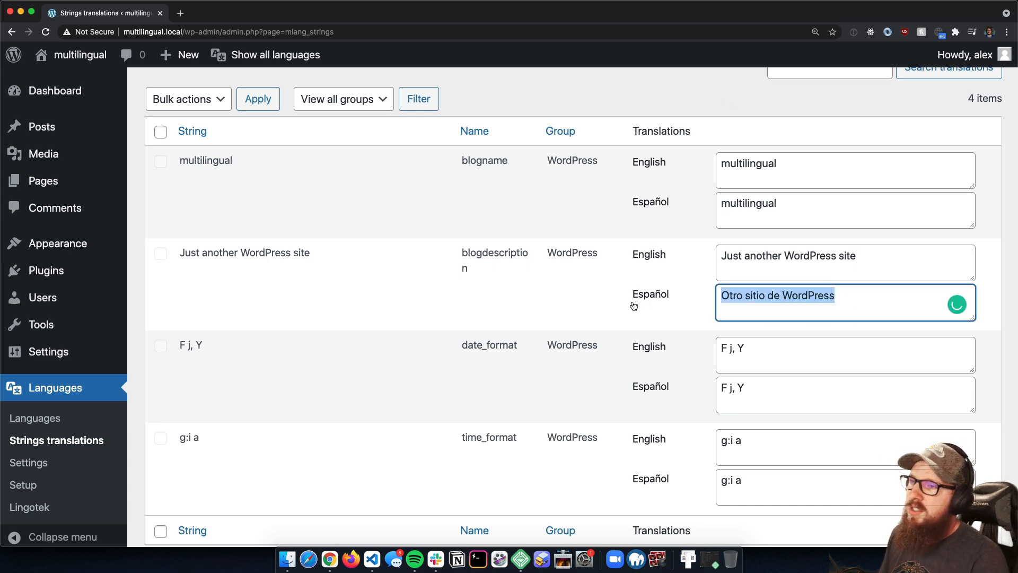
left_click_drag(870, 260, 720, 257)
left_click_drag(834, 298, 640, 308)
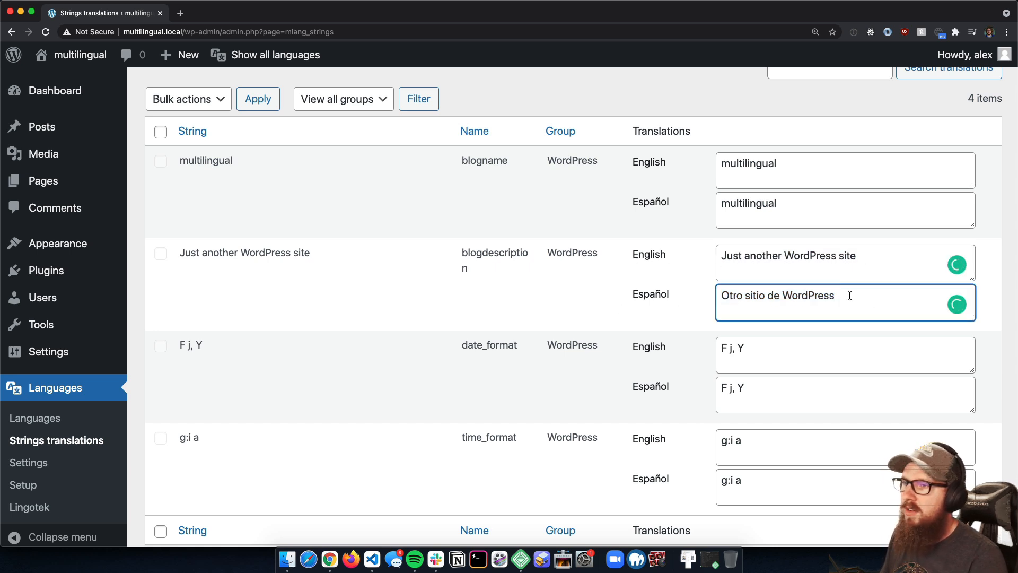
left_click_drag(849, 296, 630, 289)
left_click(746, 305)
Try the English tagline "Just another WordPress site" as the Español blogdescription translation, and undo the replacement.
left_click_drag(857, 259, 720, 261)
key("super+c")
left_click(728, 295)
key("super+a")
key("super+v")
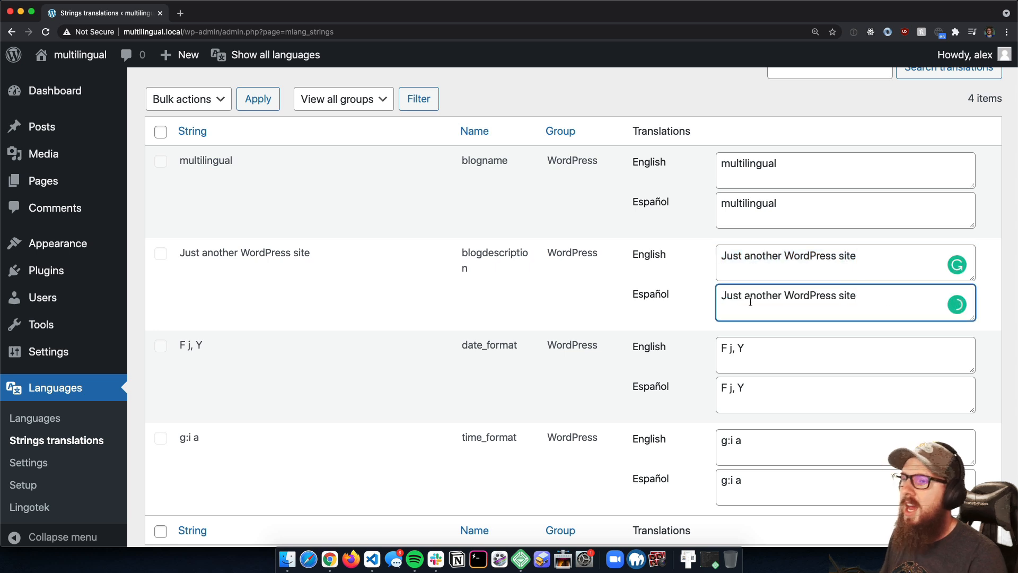
key("super+z")
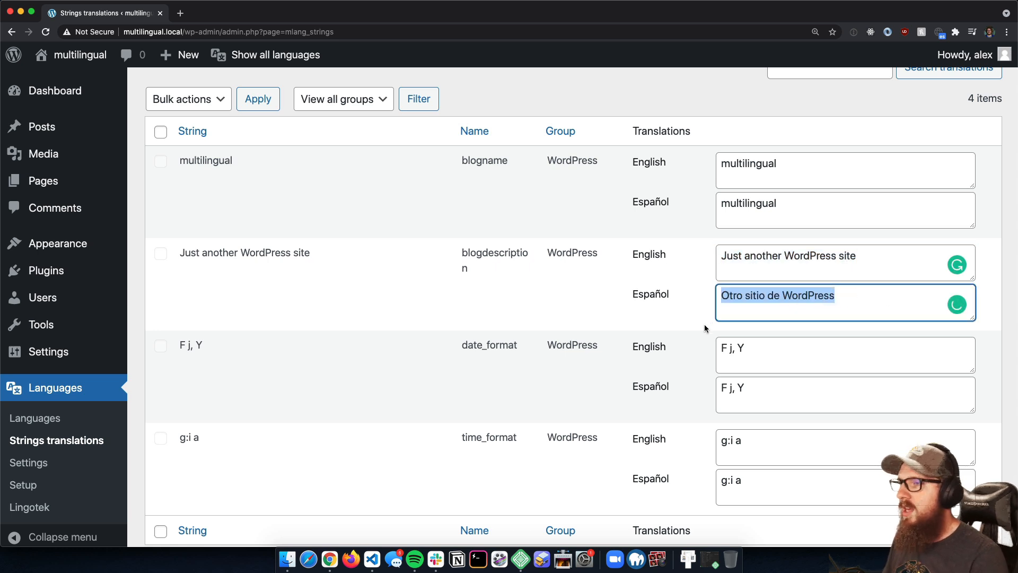
Visit the site's English home page and look at the greeting above the language switcher in the footer.
mouse_move(79, 55)
left_click(79, 82)
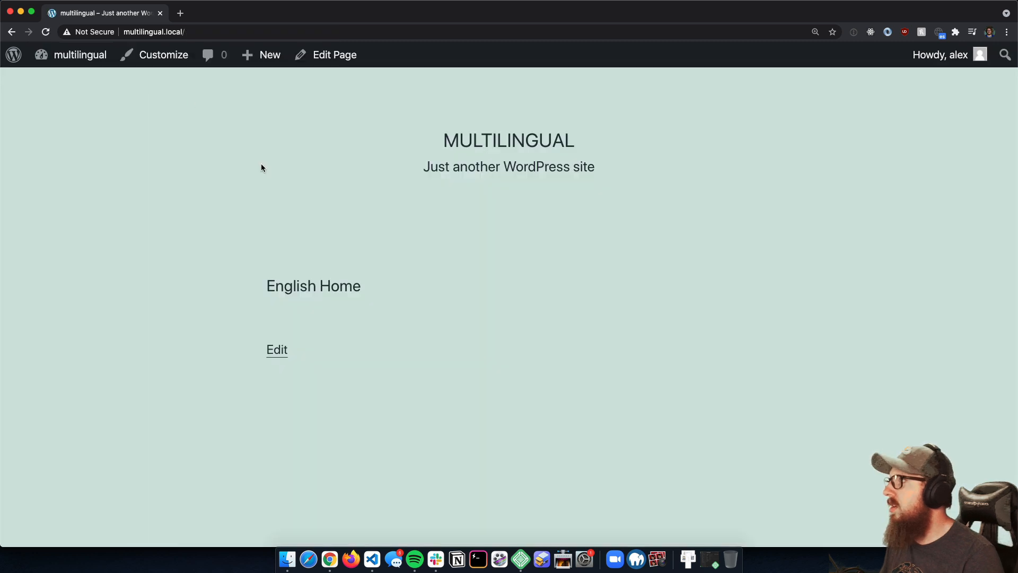
scroll(419, 419, "down", 15)
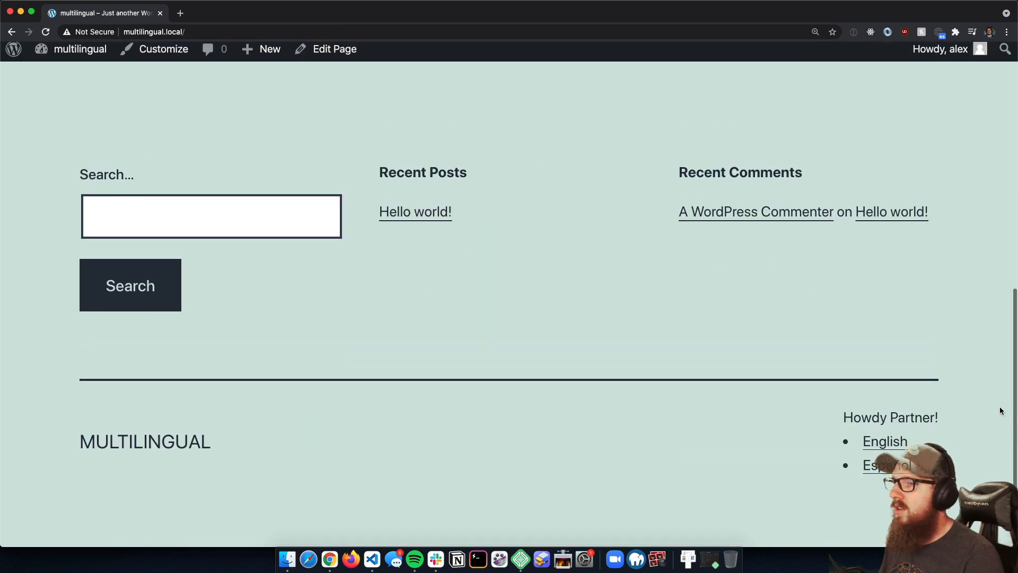
Switch the site to Español, check the footer greeting on the Spanish home page, and return to the English version.
left_click(875, 471)
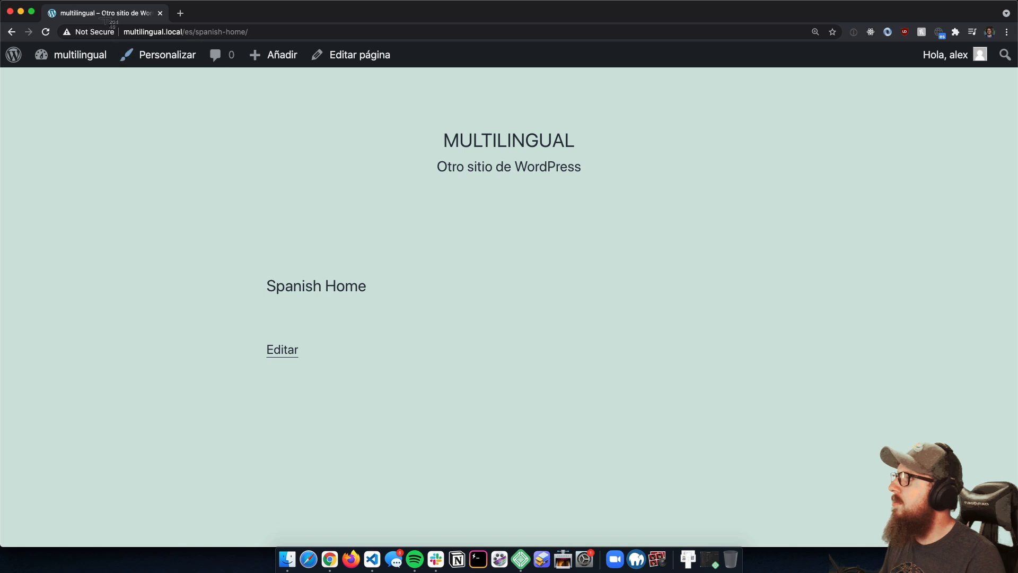
key("super+shift+4")
left_click_drag(93, 5, 189, 28)
scroll(530, 276, "down", 12)
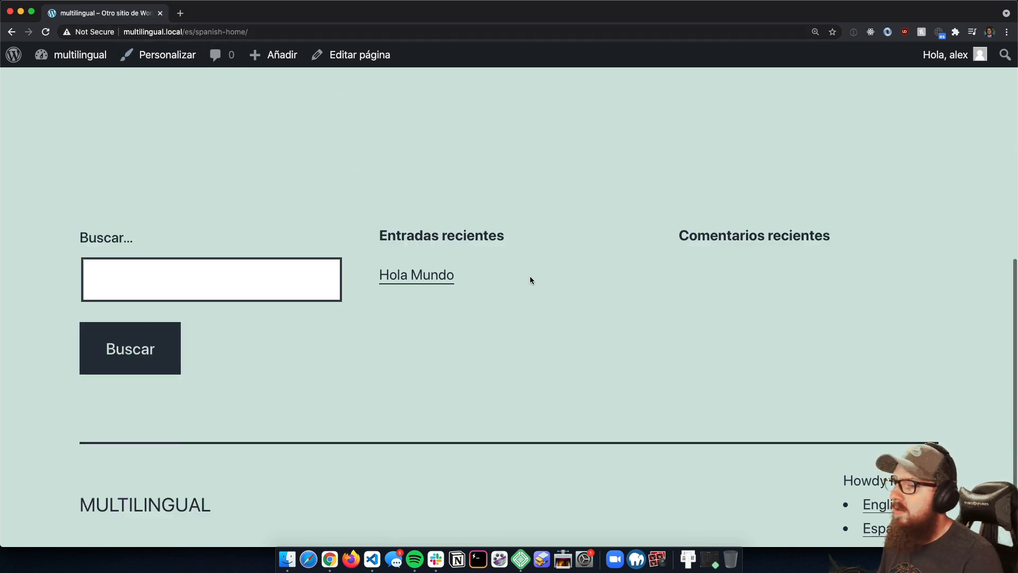
left_click(894, 454)
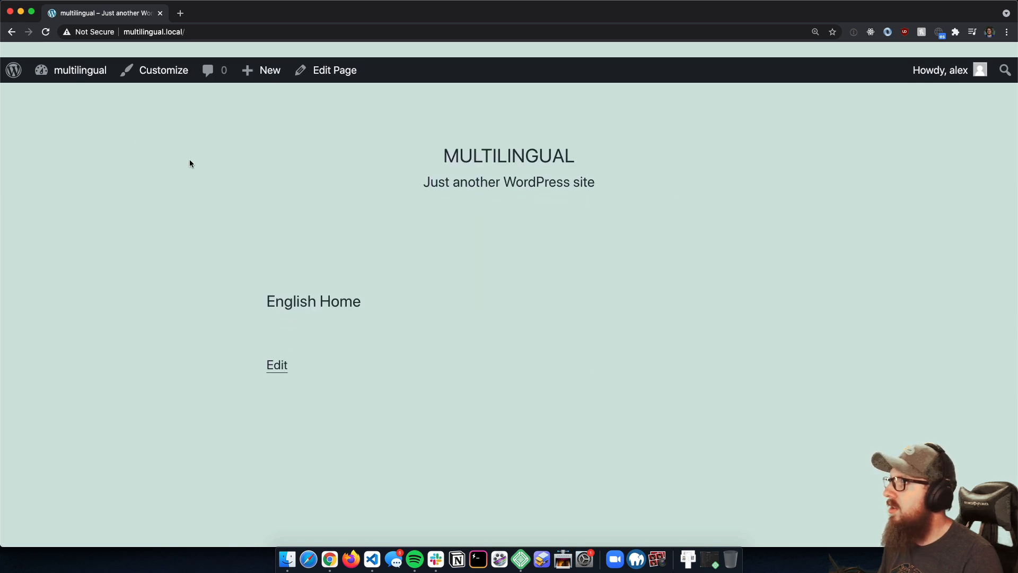
Switch to the code editor and examine the hard-coded greeting text above the language switcher call in footer.php.
key("super+Tab")
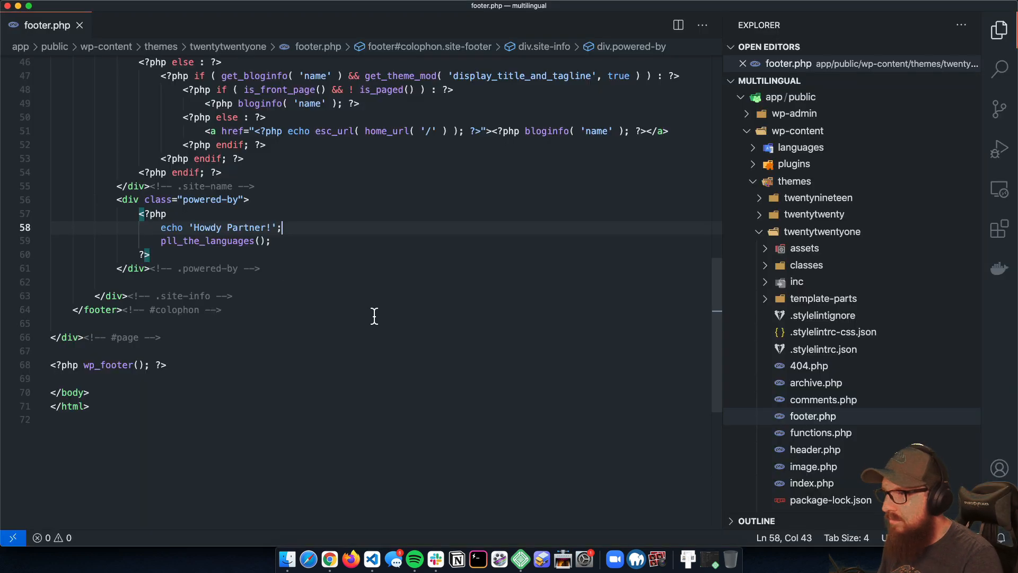
mouse_move(281, 216)
left_mouse_down()
mouse_move(211, 233)
mouse_move(285, 233)
left_mouse_up()
triple_click(208, 233)
left_click(201, 228)
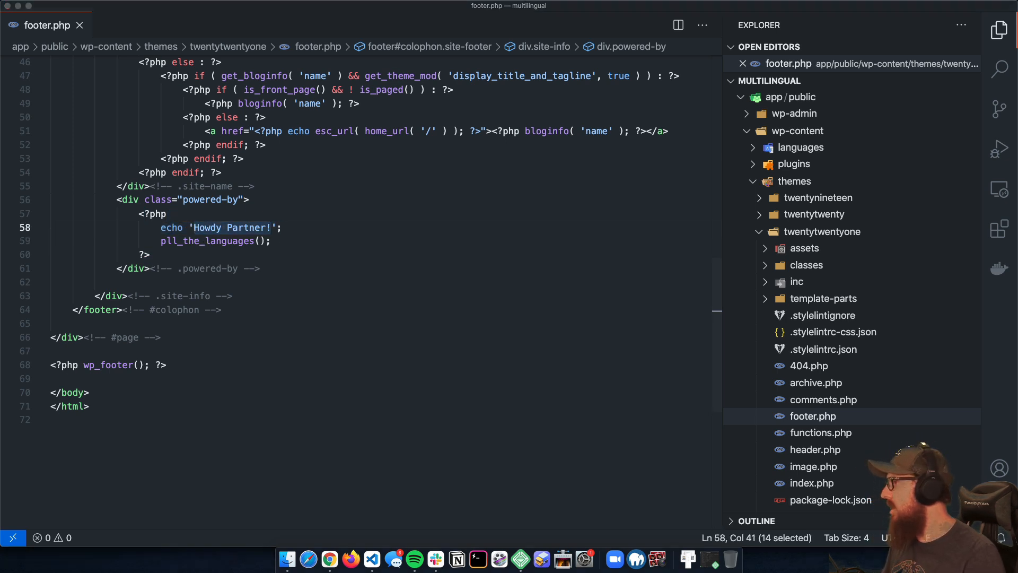
In the theme's functions.php, add a function_exists check around pll_register_string('Welcome Message', 'Howdy Partner') below the opening comment.
left_click(810, 434)
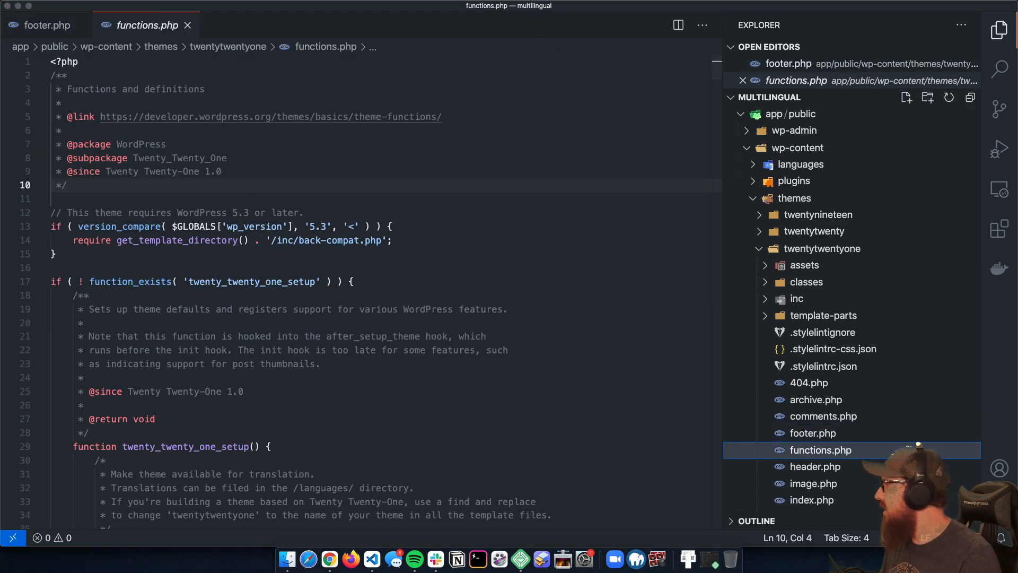
key("super+Tab")
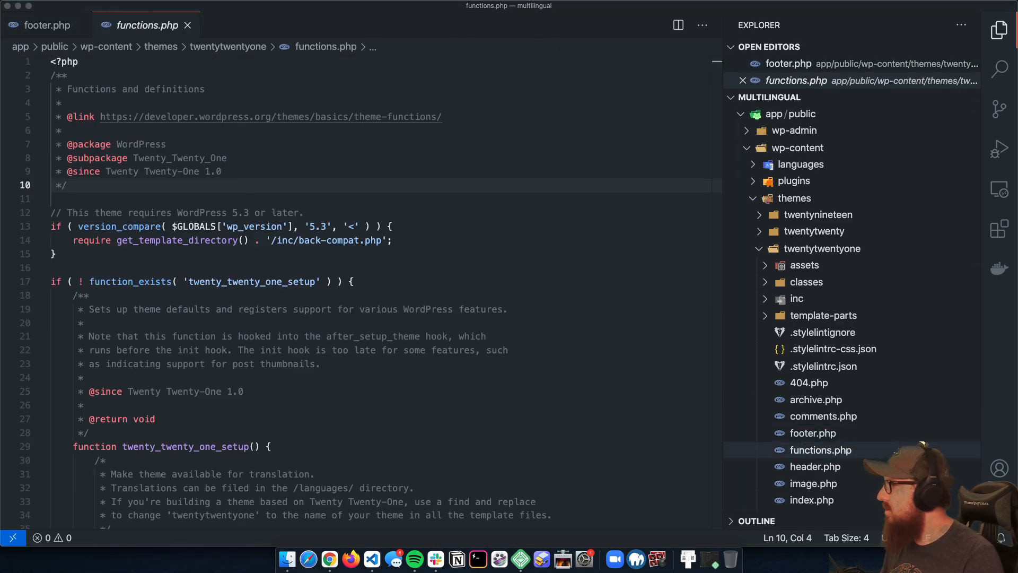
type("if(function_exists('pll_register_string')){      pll_register_string('Welcome Message', 'Howdy Partner');  }")
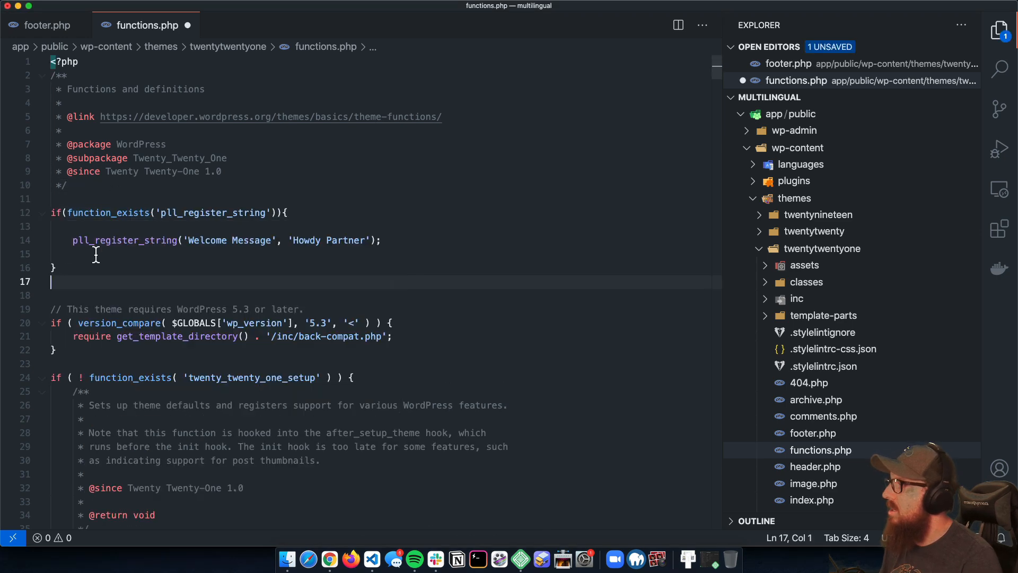
double_click(120, 241)
left_click(269, 284)
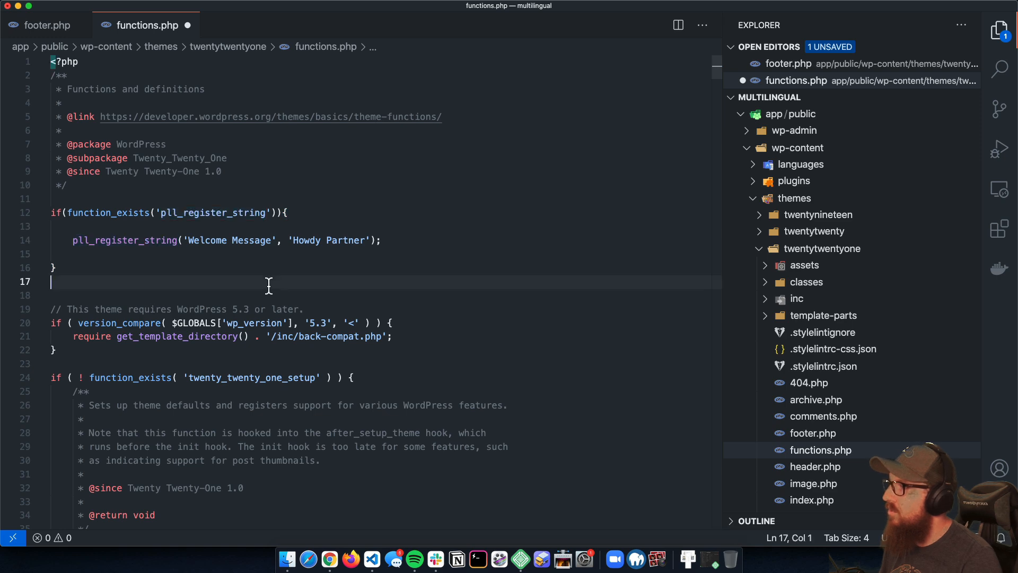
left_click_drag(179, 216, 182, 217)
left_click(182, 217)
double_click(182, 216)
Switch to the browser, open the Strings translations page and look through the listed strings.
key("super+Tab")
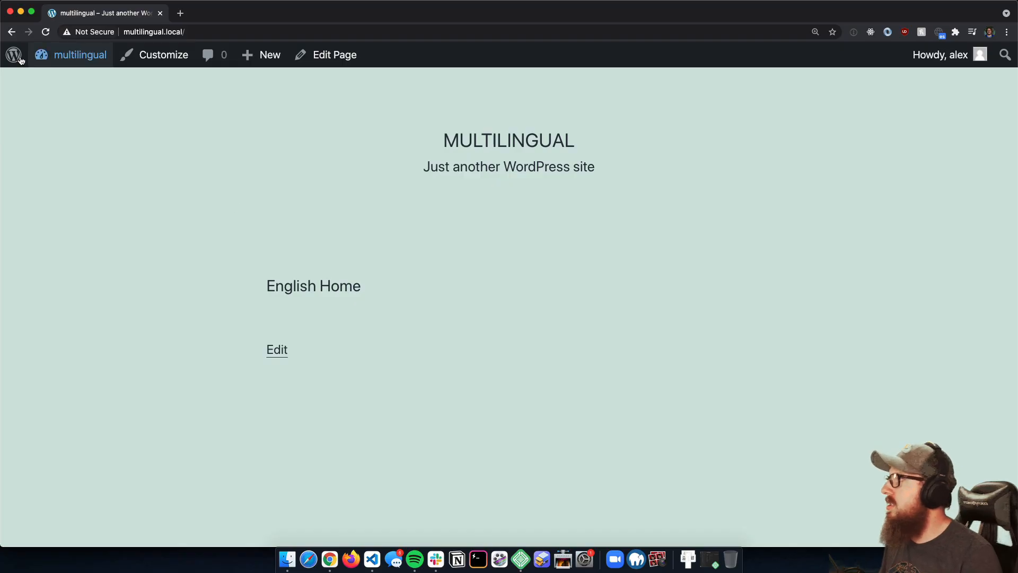
mouse_move(55, 59)
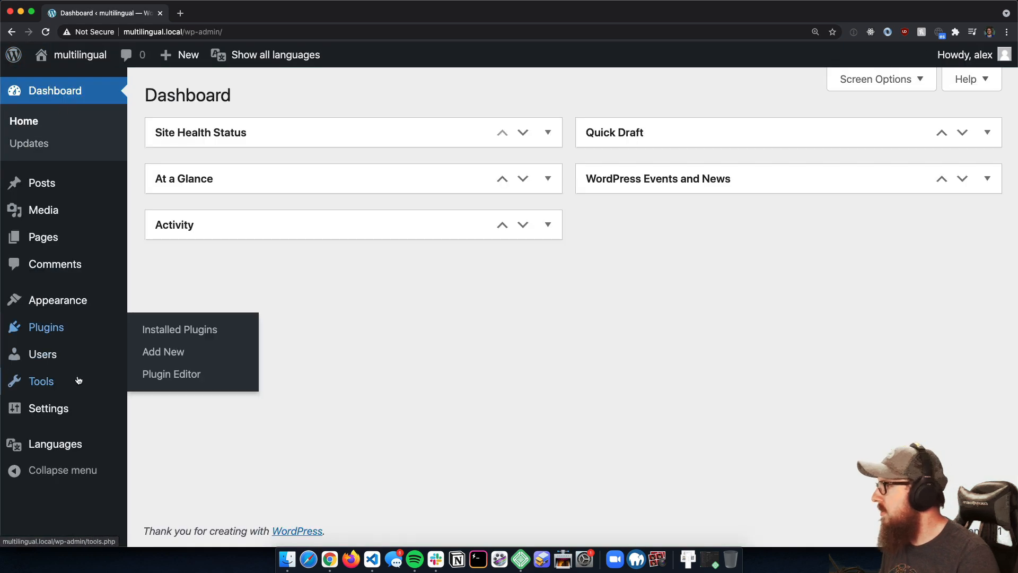
mouse_move(55, 444)
left_click(194, 409)
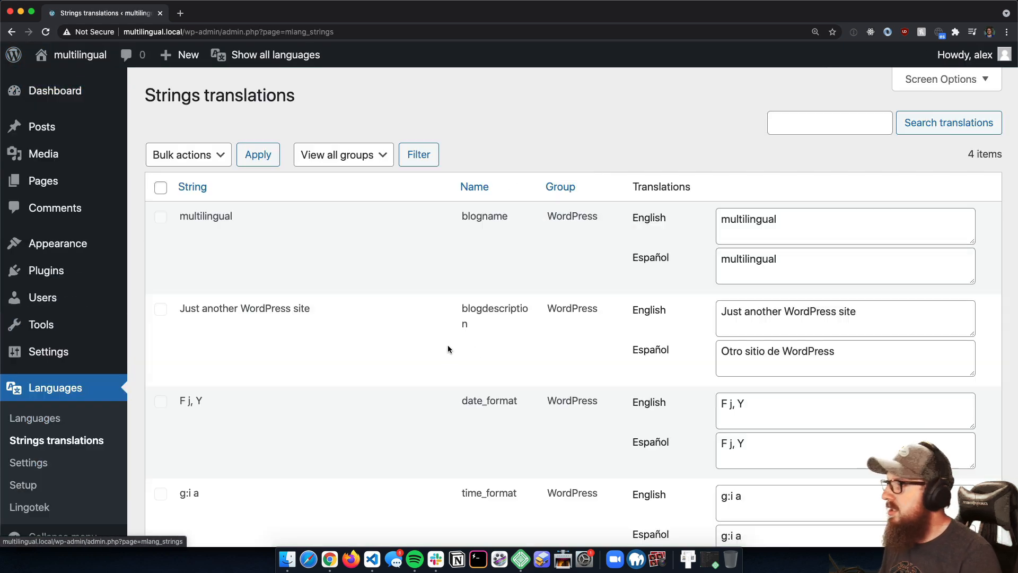
scroll(475, 345, "down", 5)
scroll(483, 318, "up", 4)
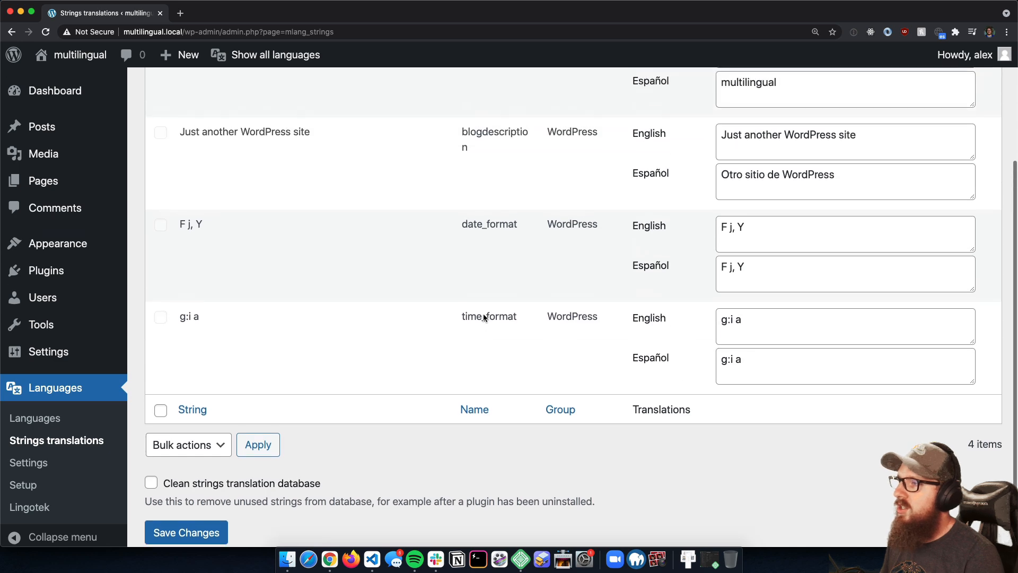
scroll(698, 421, "down", 2)
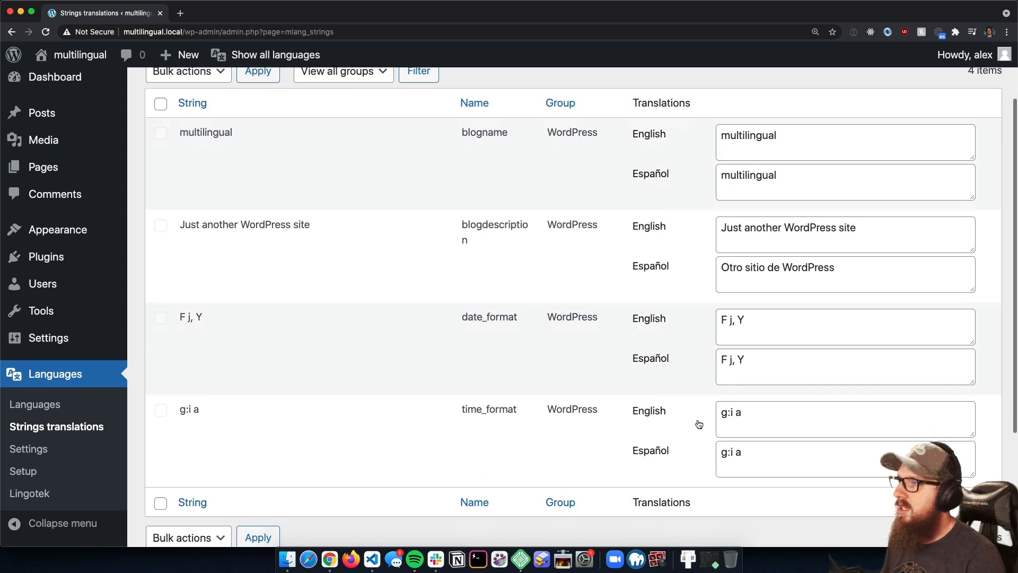
Go back to functions.php in the code editor, review the string name and text passed to pll_register_string, and save the file.
key("super+Tab")
left_click_drag(190, 240, 280, 246)
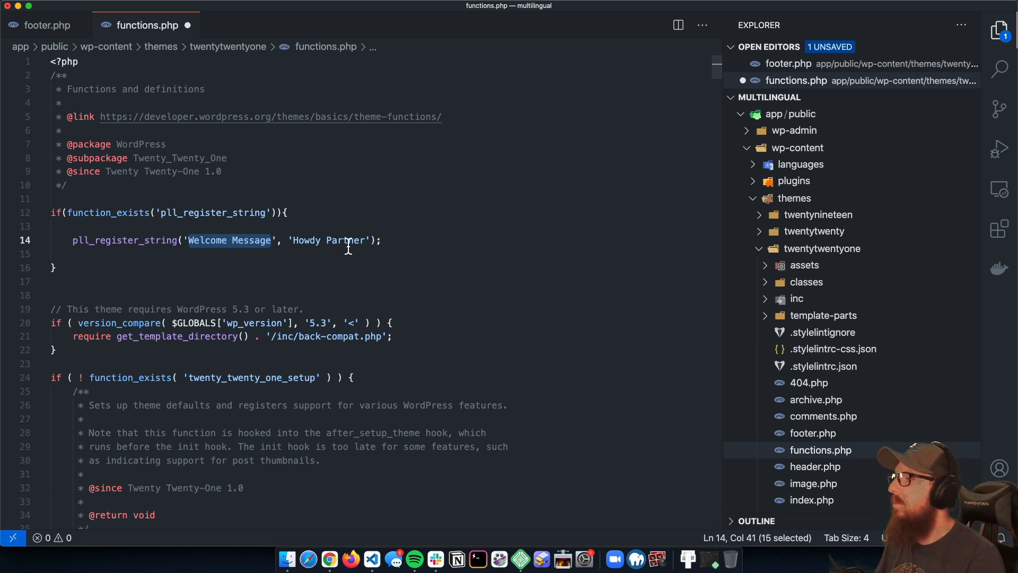
left_click_drag(293, 247, 362, 247)
left_click(406, 240)
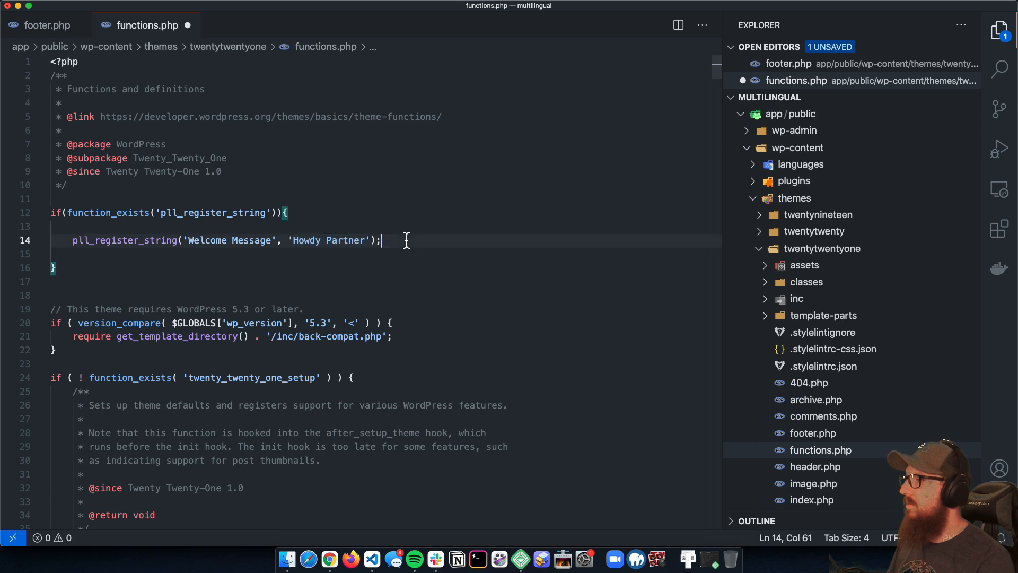
Return to the browser, reload the Strings translations page and find the Welcome Message string.
key("super+Tab")
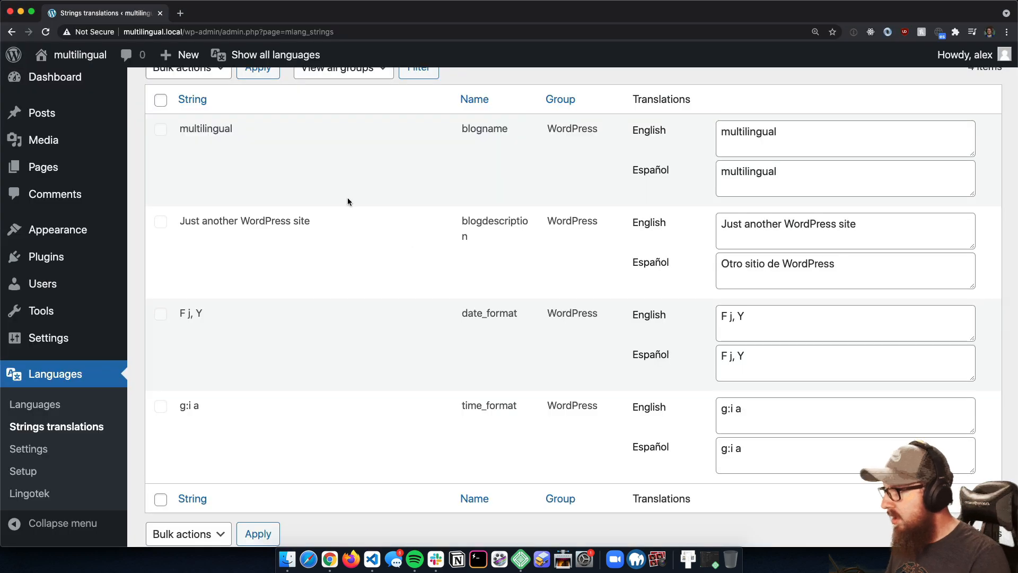
mouse_move(73, 54)
key("super+r")
scroll(411, 375, "down", 5)
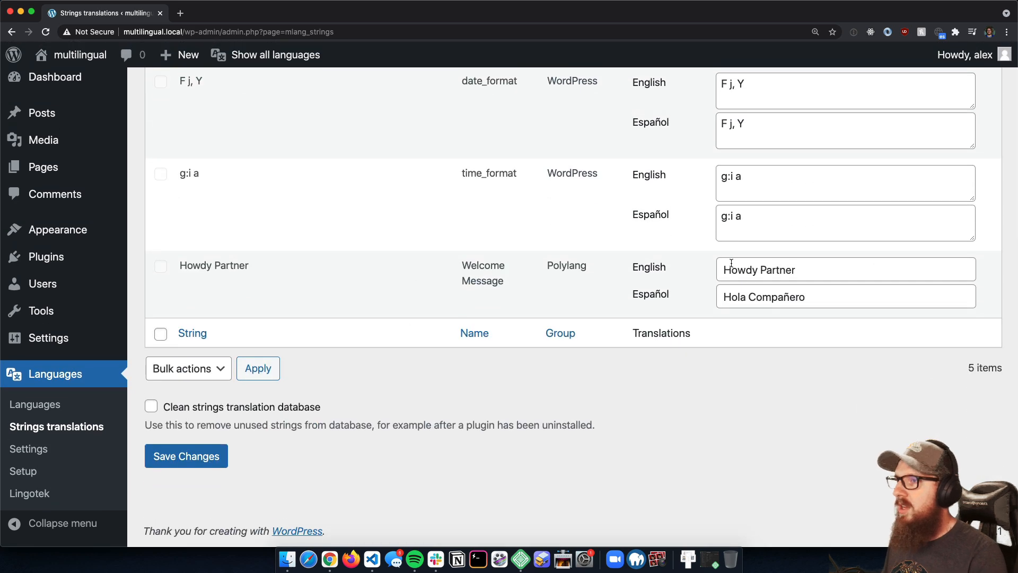
Re-enter "Hola Compañero" as the Español translation of the Welcome Message string and save the translations.
left_click_drag(733, 273, 683, 301)
key("super+c")
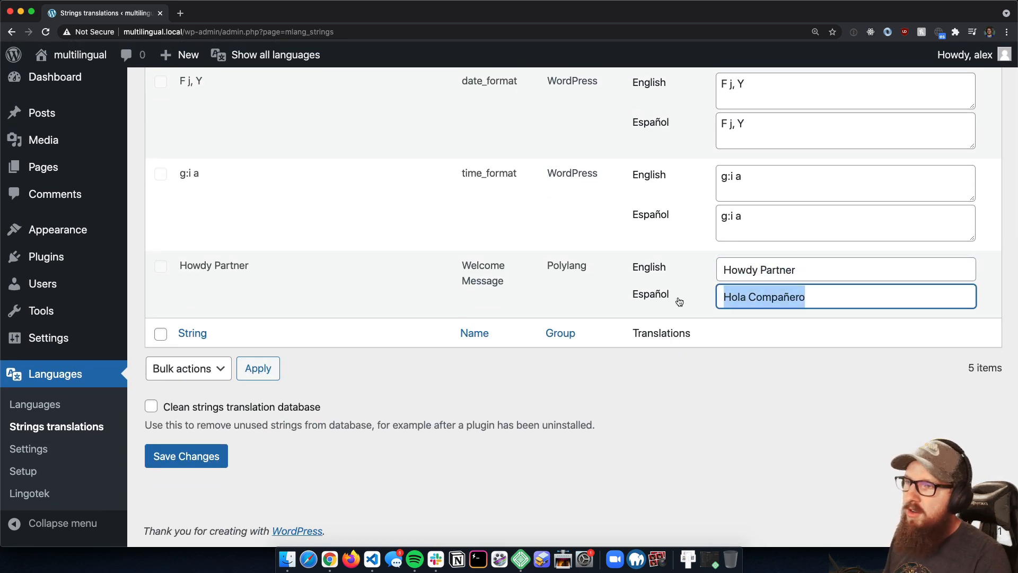
key("BackSpace")
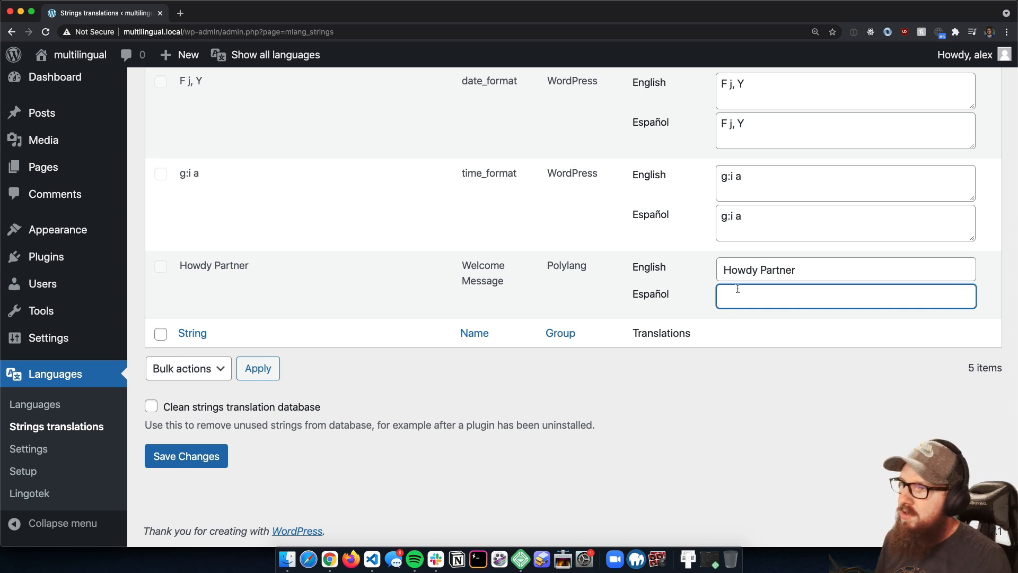
key("super+v")
left_click_drag(723, 296, 841, 295)
left_click(813, 296)
left_click_drag(720, 276, 796, 270)
left_click(655, 296)
left_click(186, 456)
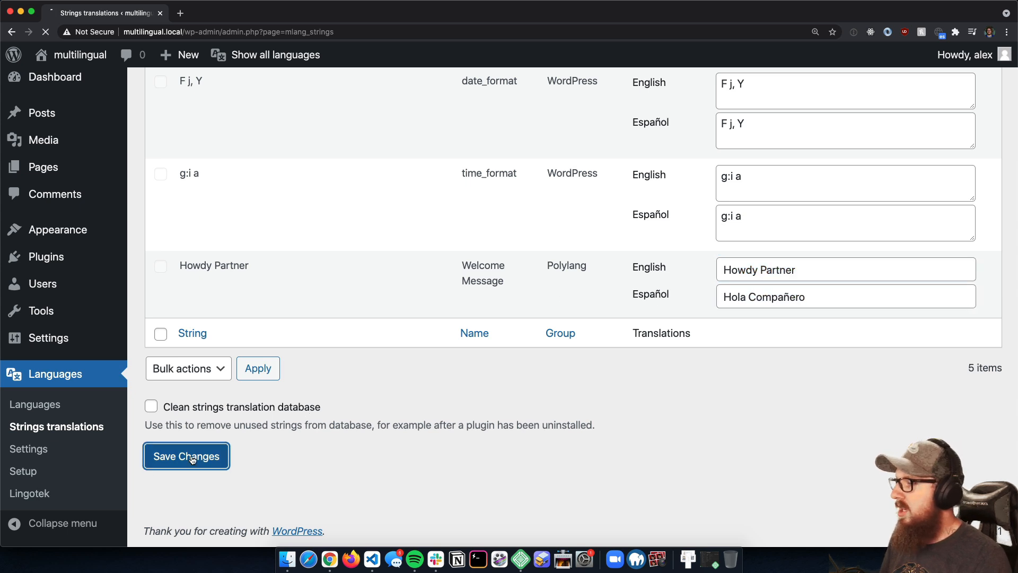
Visit the site and compare the footer greeting on the English and Spanish home pages.
mouse_move(74, 55)
left_click(55, 82)
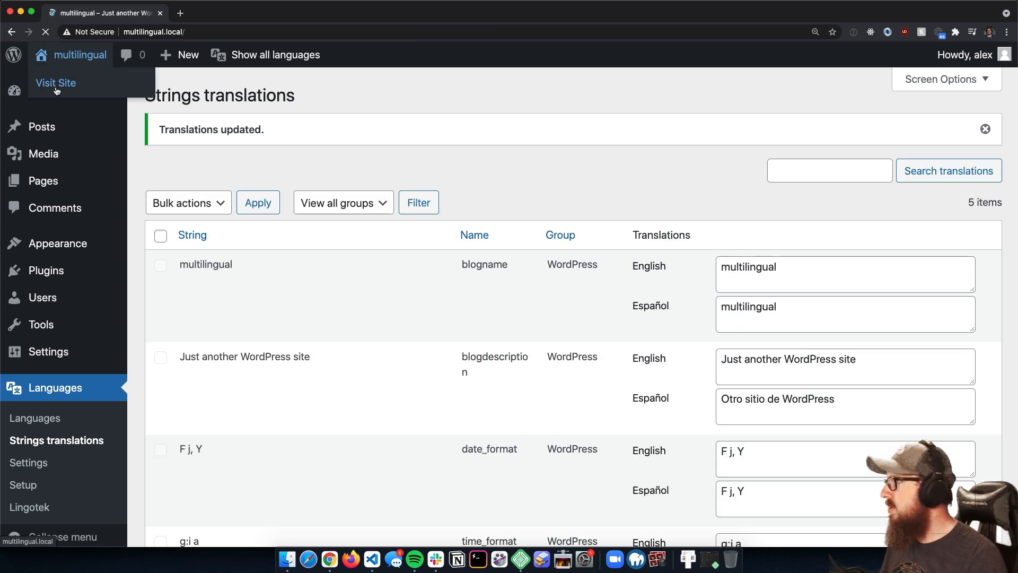
scroll(270, 204, "down", 7)
left_click_drag(842, 423, 940, 425)
left_click(876, 488)
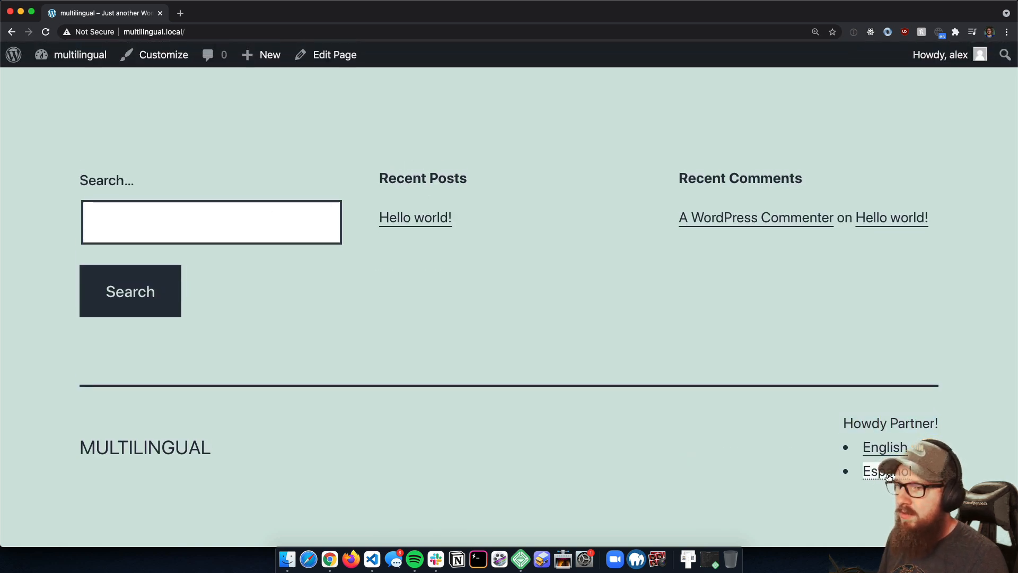
left_click(889, 476)
scroll(765, 316, "down", 5)
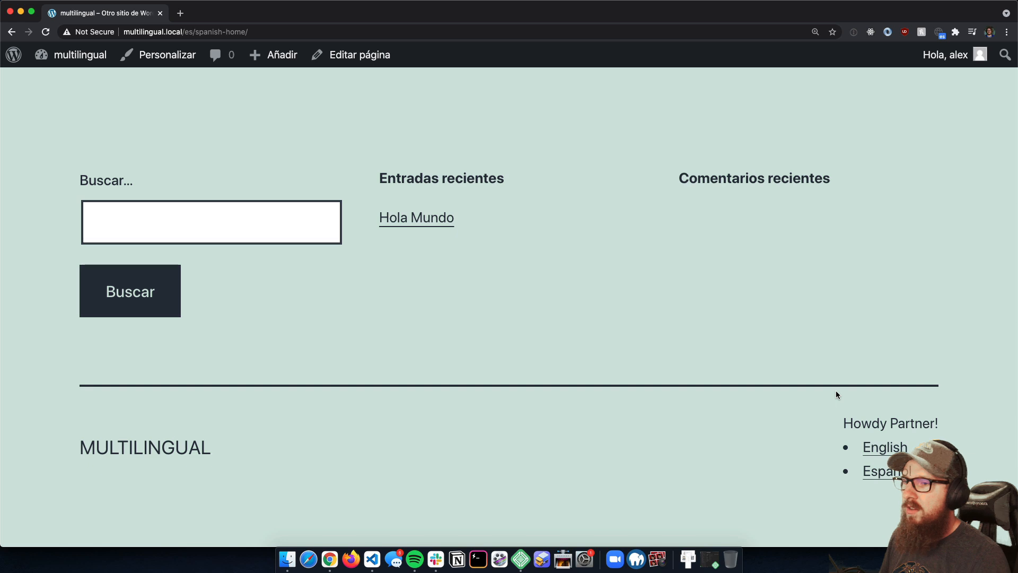
In footer.php in the code editor, replace the echo greeting line with pll_e('Howdy Partner'); and save the file.
key("super+Tab")
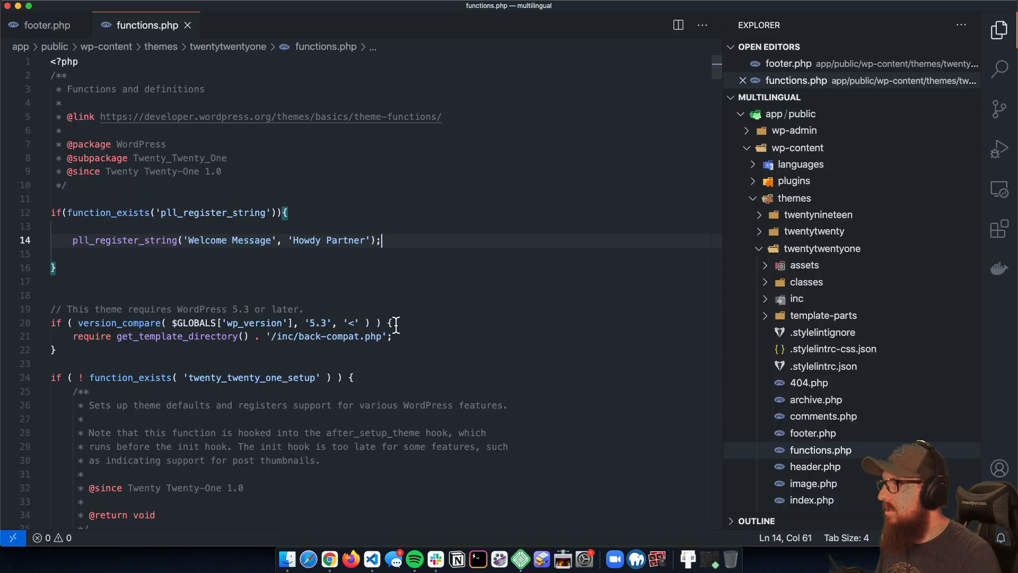
key("ctrl+Tab")
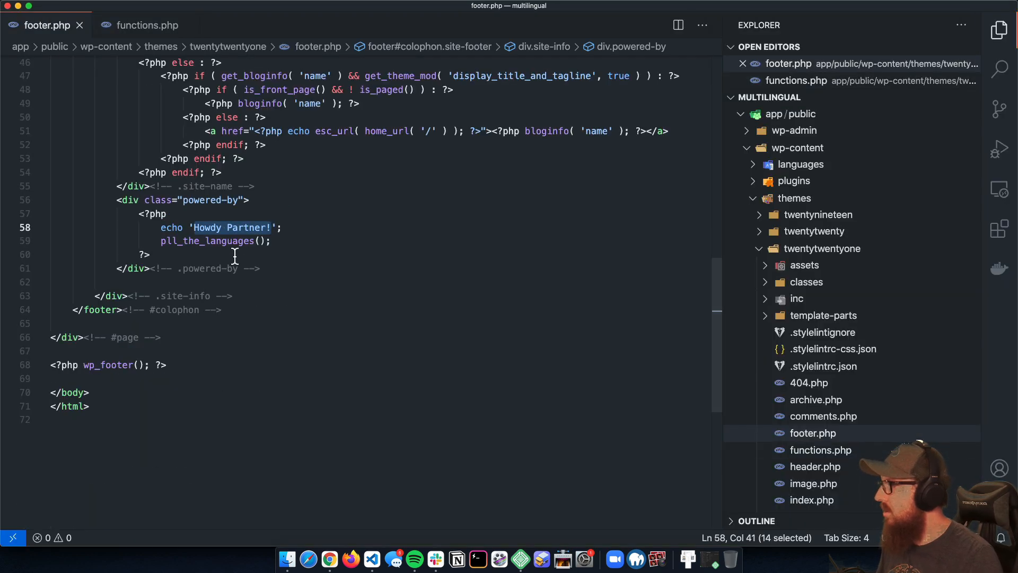
left_click_drag(161, 227, 282, 227)
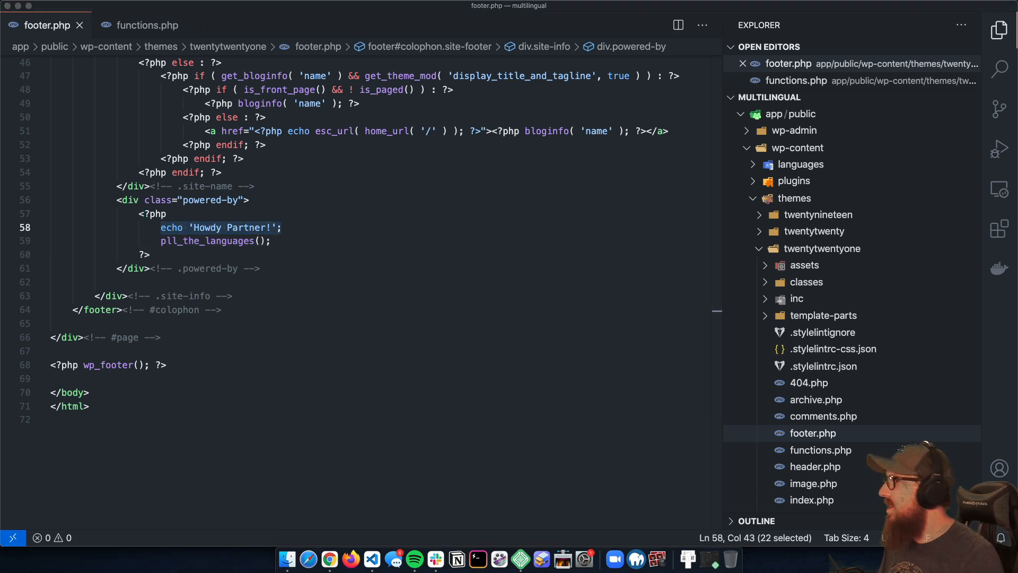
left_click(239, 199)
left_click_drag(174, 234, 160, 229)
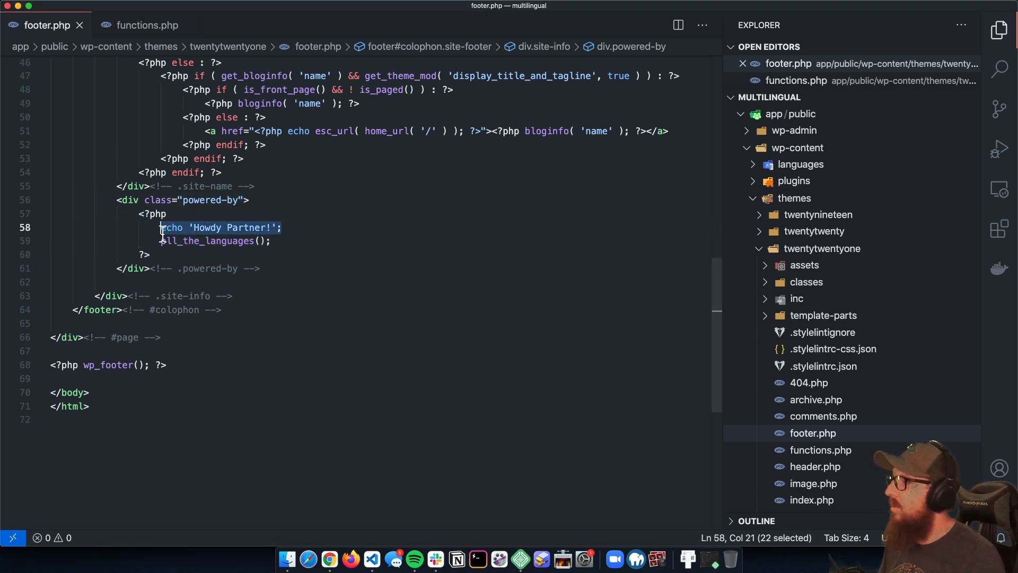
type("pll_e('Howdy Partner');")
key("BackSpace")
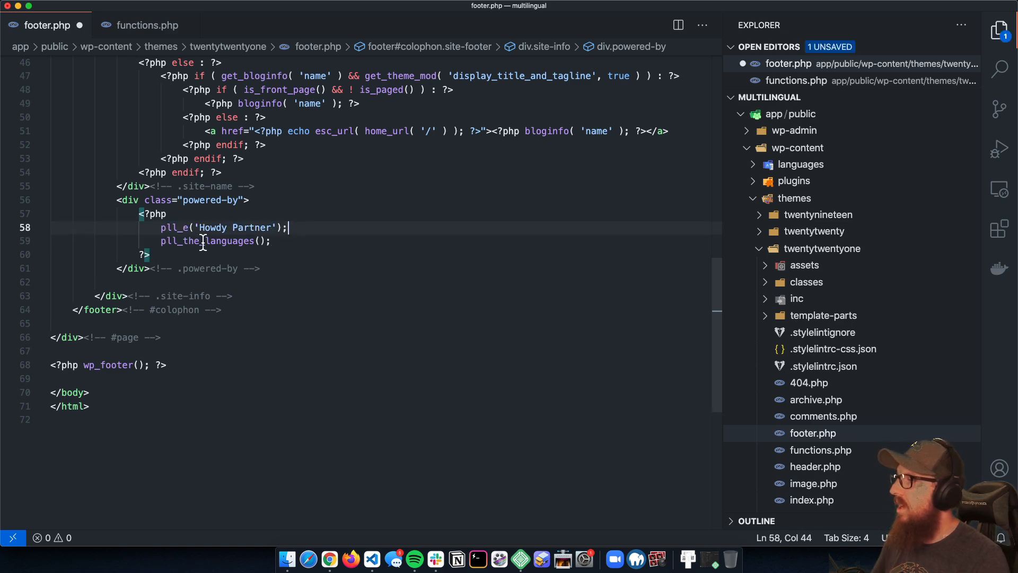
left_click_drag(197, 231, 273, 228)
left_click(314, 222)
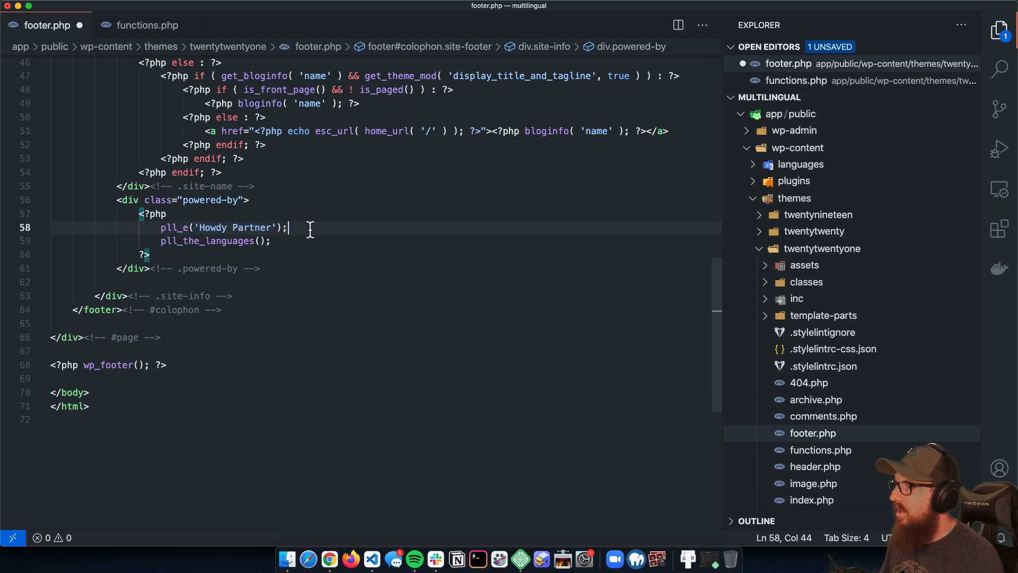
key("super+s")
Return to the browser, reload the Spanish home page and check the footer greeting.
key("super+Tab")
key("super+r")
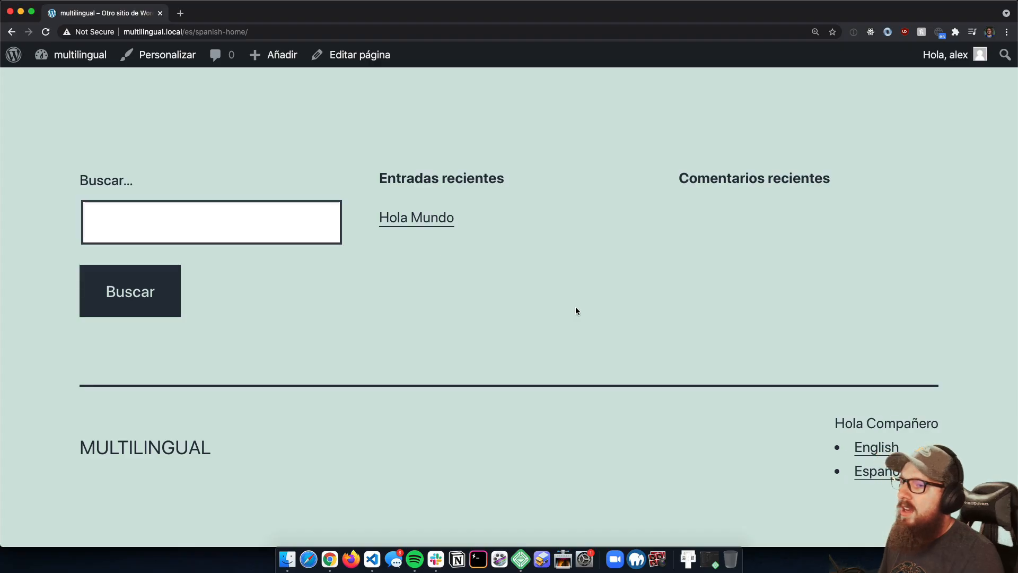
left_click_drag(836, 412, 952, 418)
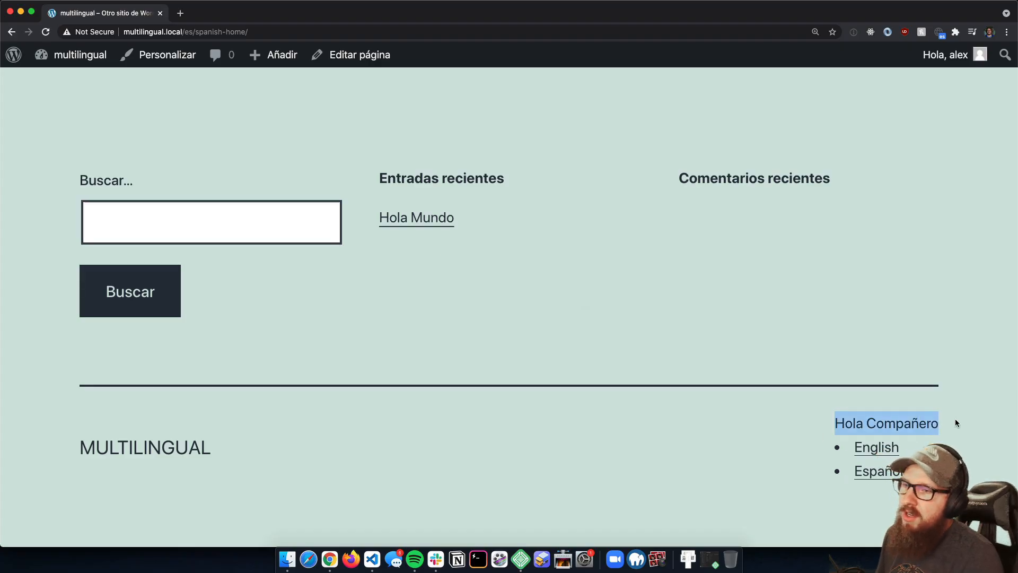
Switch the site to English and back to Español, checking the footer greeting in each language.
left_click(893, 452)
scroll(893, 456, "down", 10)
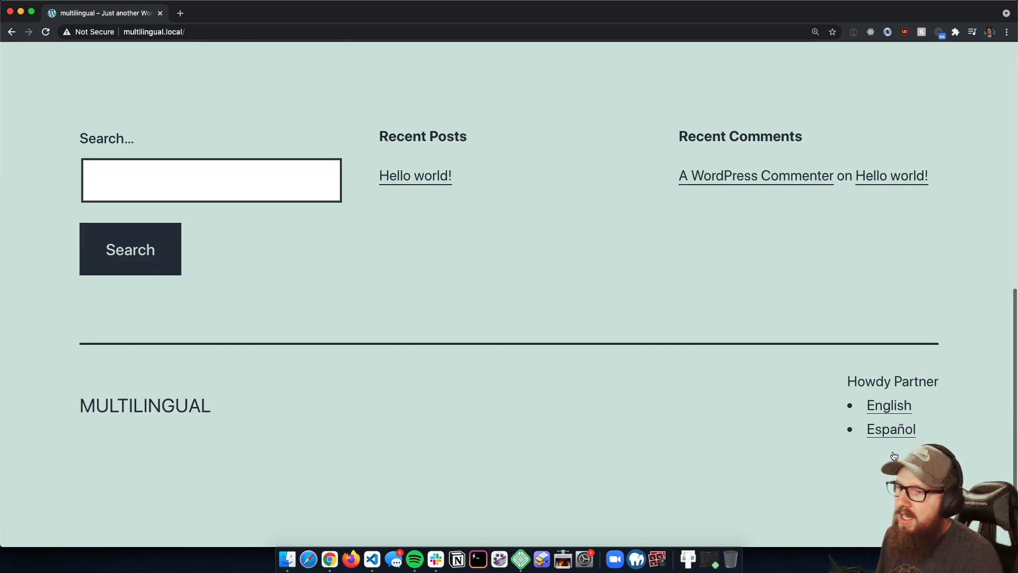
left_click_drag(843, 422, 959, 422)
left_click(891, 470)
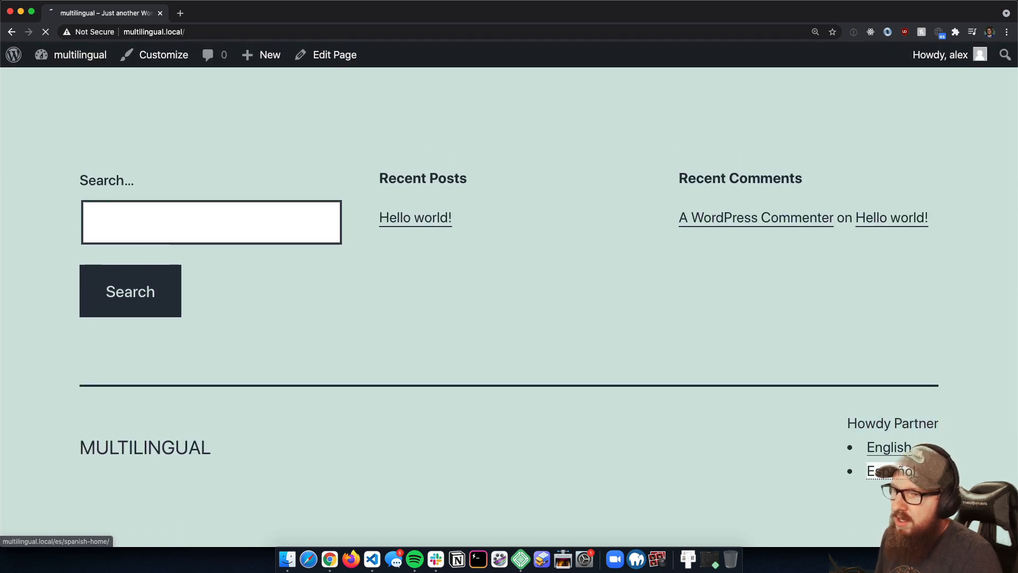
scroll(848, 435, "down", 10)
left_click_drag(836, 422, 939, 423)
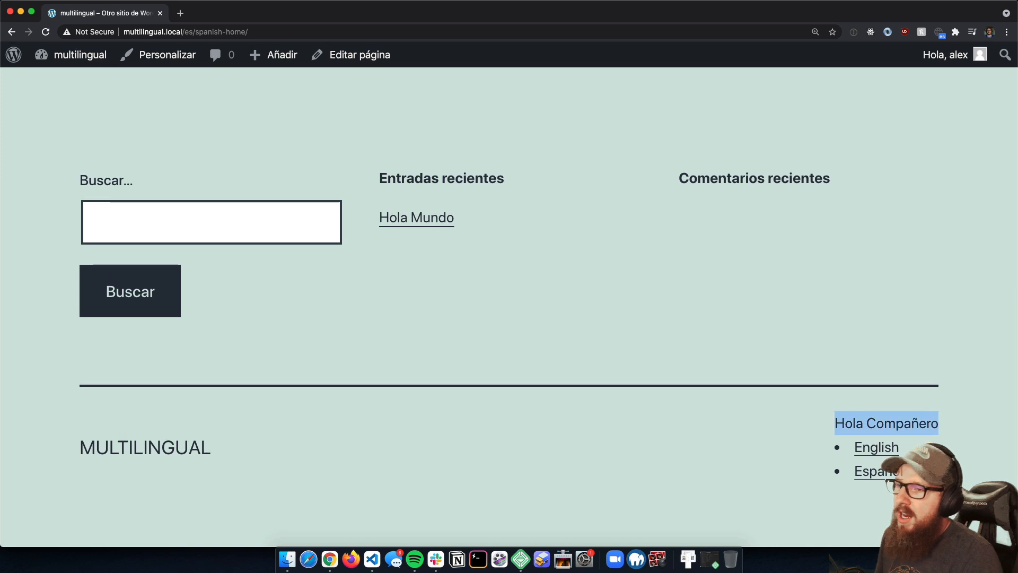
Go to the WordPress admin and look up the Howdy Partner entry in Polylang's strings translations.
mouse_move(58, 55)
left_click(56, 85)
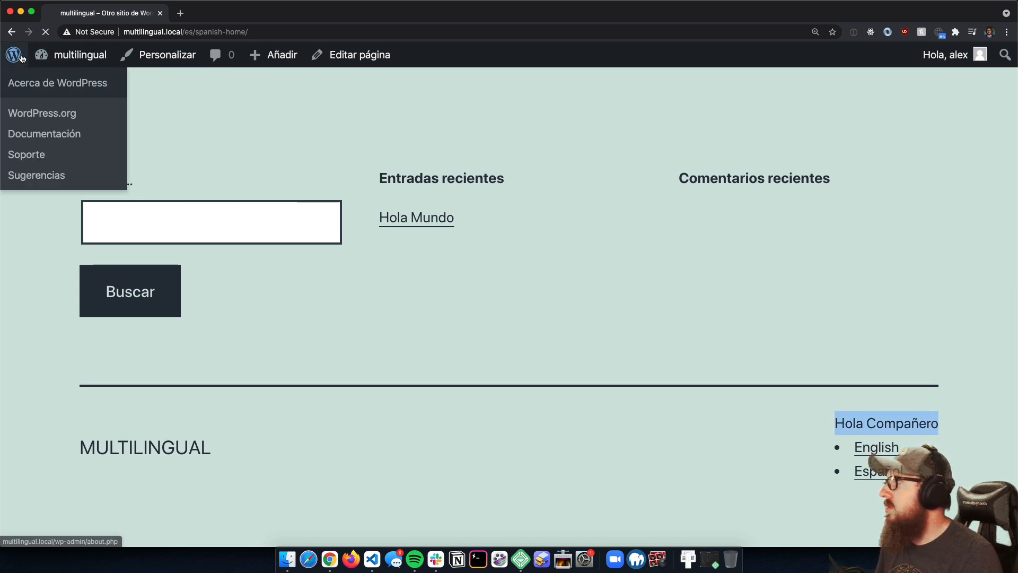
mouse_move(72, 387)
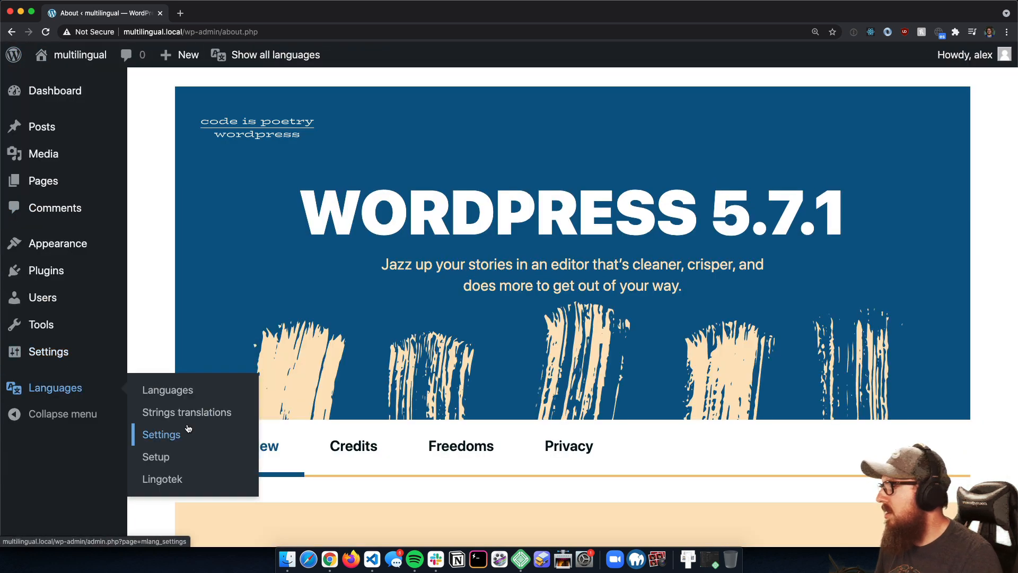
left_click(184, 412)
scroll(420, 440, "down", 10)
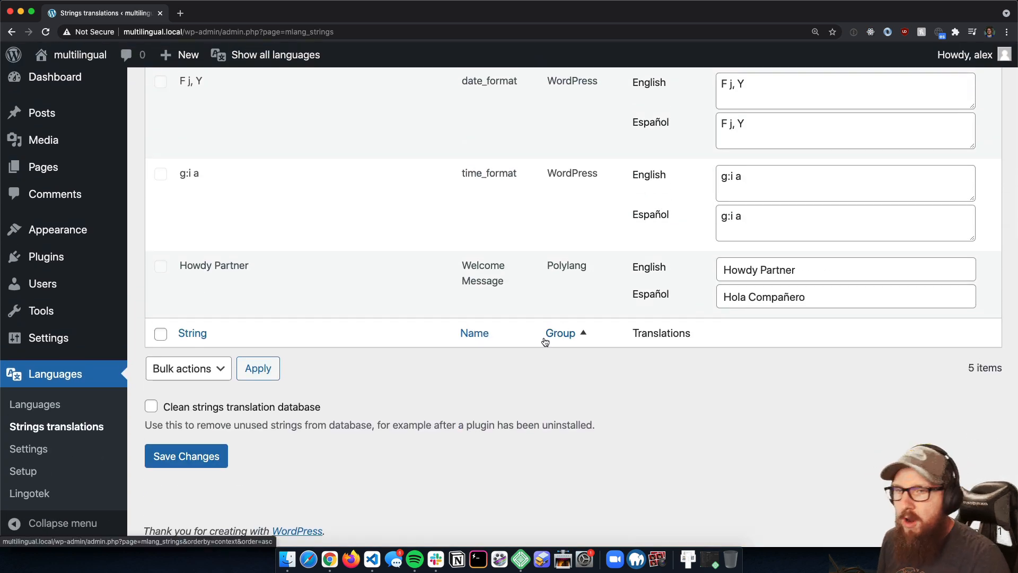
Visit the English home page and check the greeting and language switcher in its footer.
left_click(85, 82)
scroll(488, 248, "down", 10)
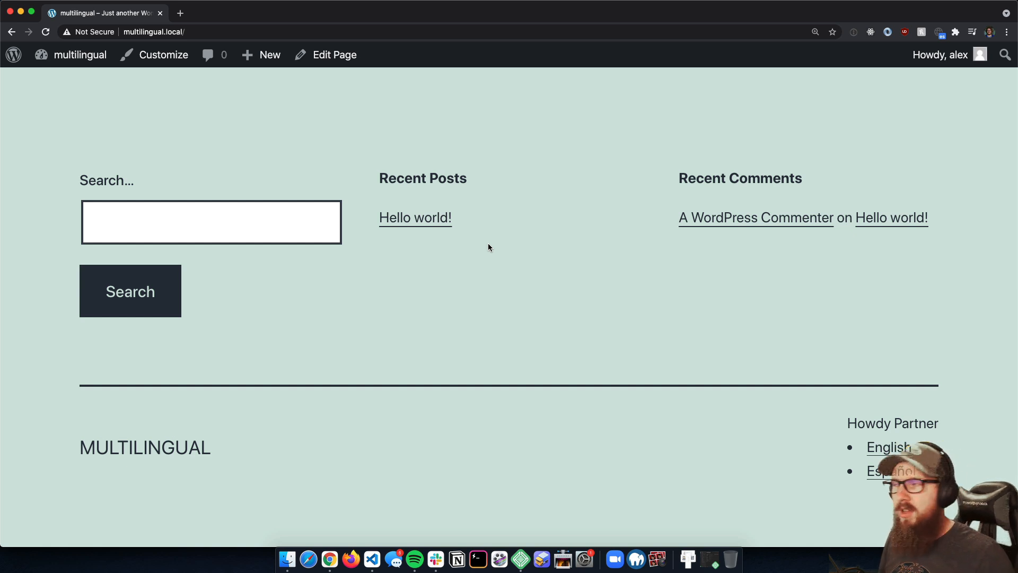
scroll(412, 192, "up", 15)
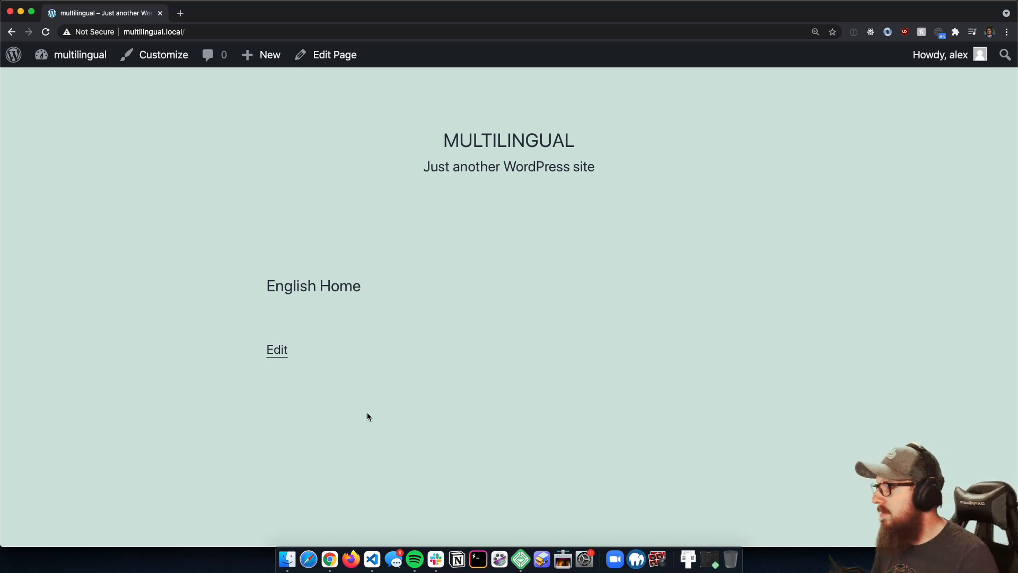
Switch to the code editor and open the theme's functions.php.
left_click(372, 559)
scroll(432, 245, "up", 5)
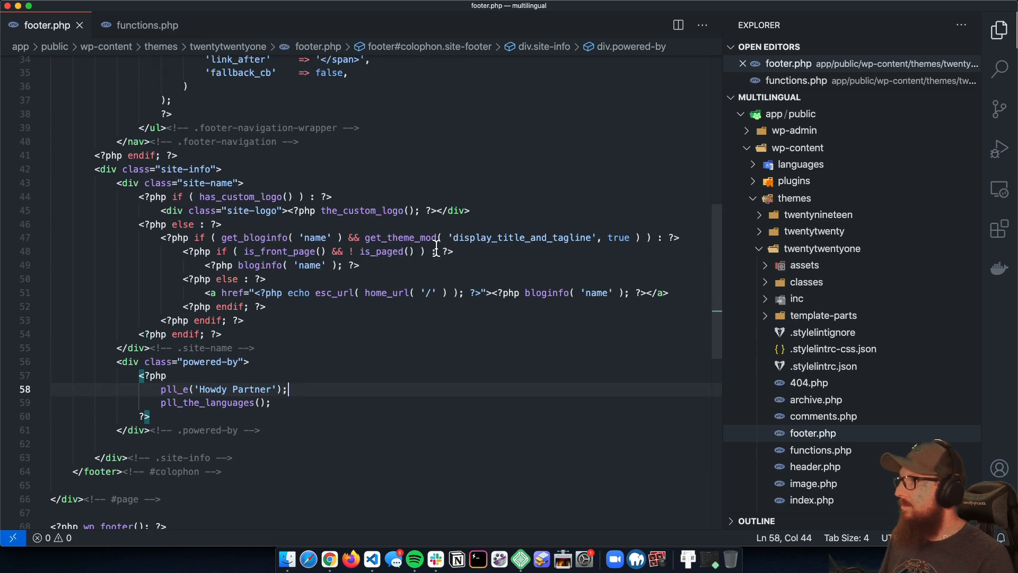
scroll(291, 107, "up", 2)
left_click(146, 25)
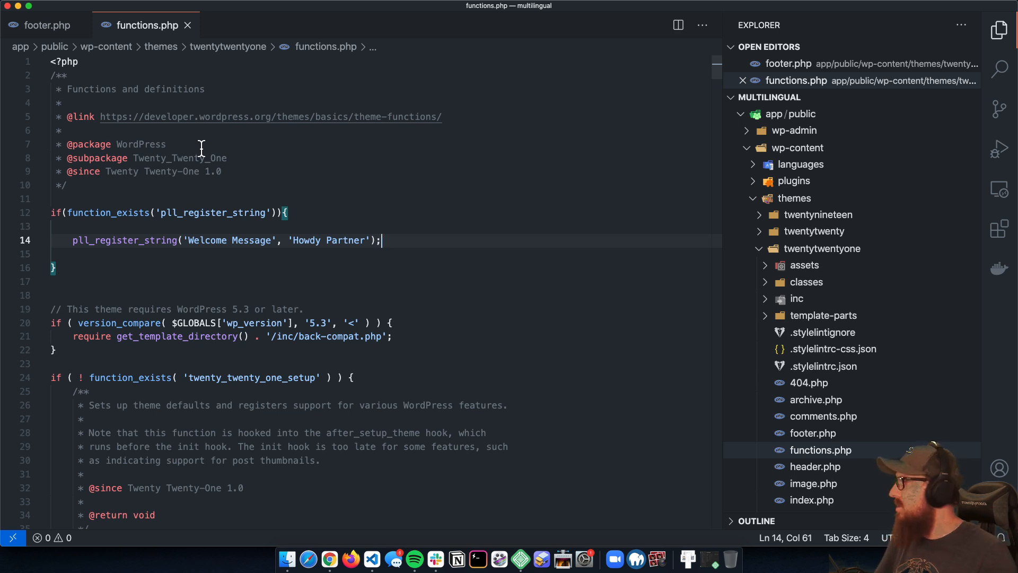
Below the header comment in functions.php, add var_dump(get_posts(['lang' => 'en'])); between echo '<pre>'; and echo '</pre>'; lines.
left_click(95, 198)
left_click(95, 185)
key("Return")
key("Return")
key("Return")
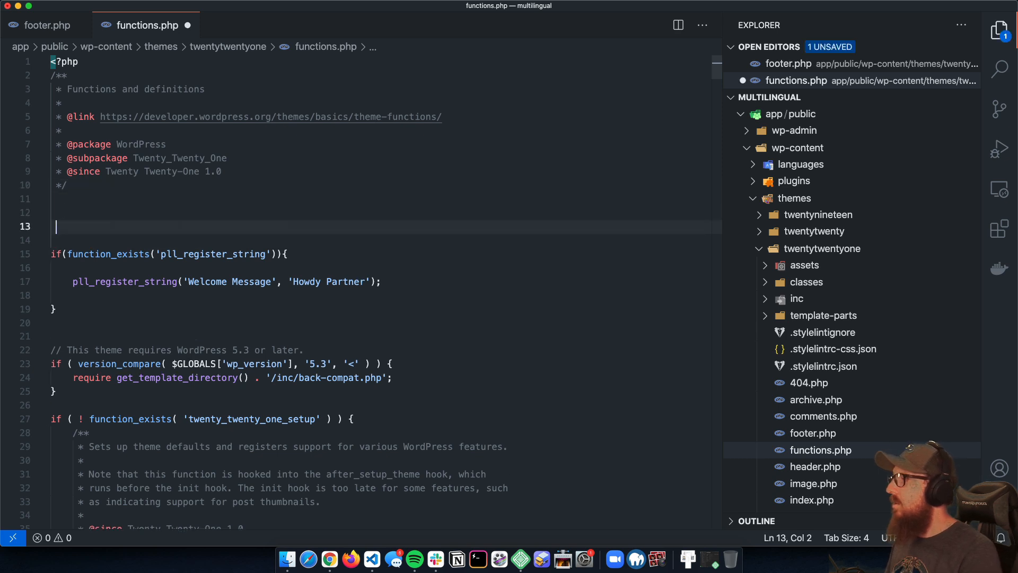
key("super+Tab")
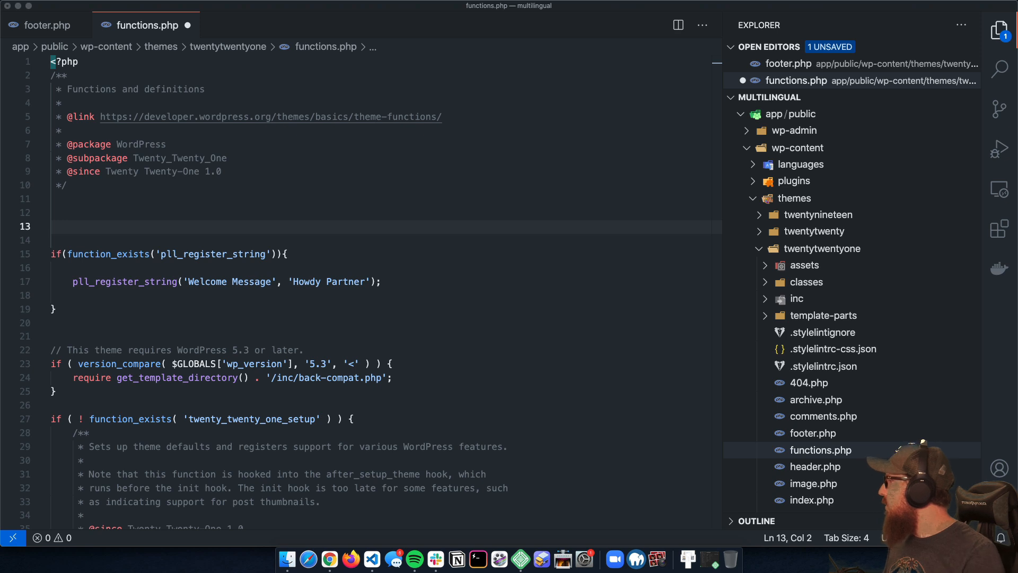
left_click(98, 215)
type("echo '<pre>'; var_dump(get_posts(['lang' => 'en'])); echo '</pre>';")
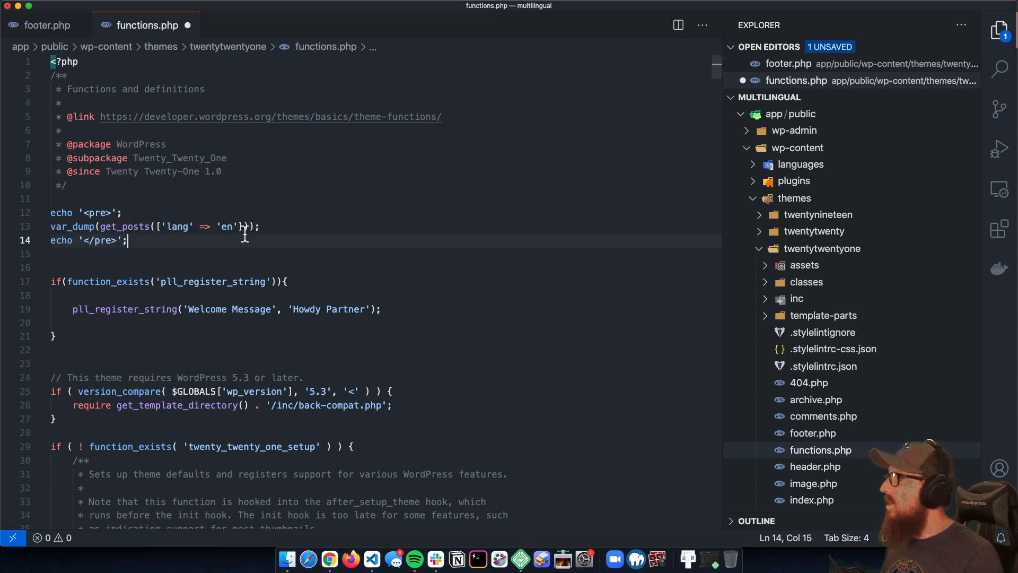
Review the 'lang' => 'en' argument of the get_posts call and save functions.php.
left_click_drag(167, 227, 189, 235)
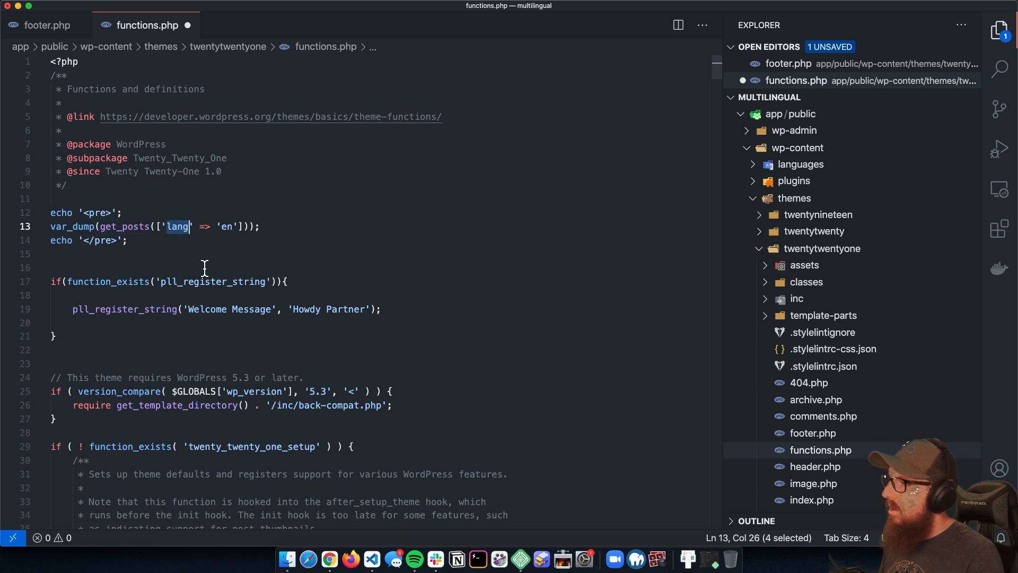
left_click(162, 227)
double_click(176, 227)
double_click(228, 228)
left_click(288, 230)
key("super+s")
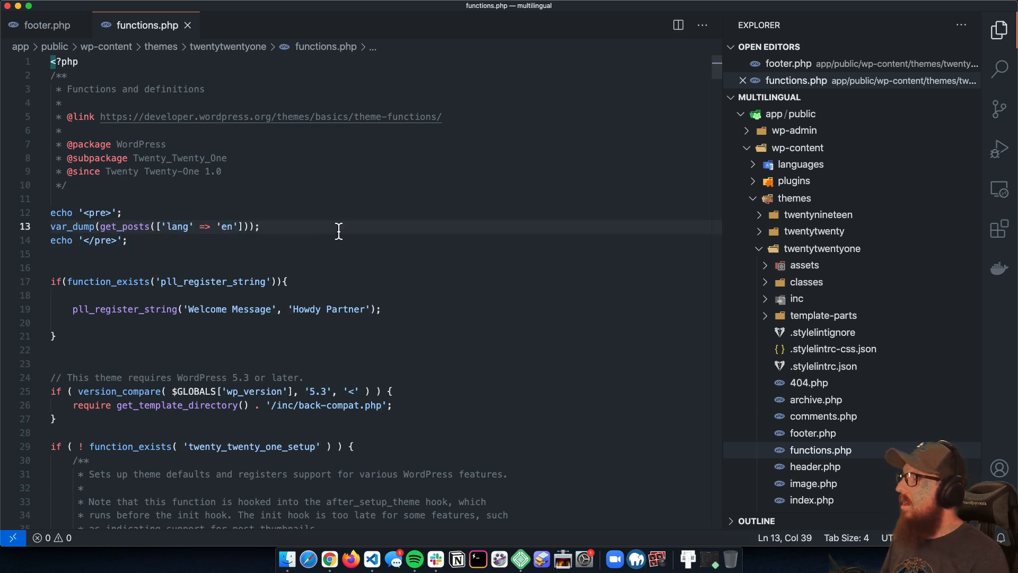
Return to the browser, reload the English home page and look at the dumped post data.
key("super+Tab")
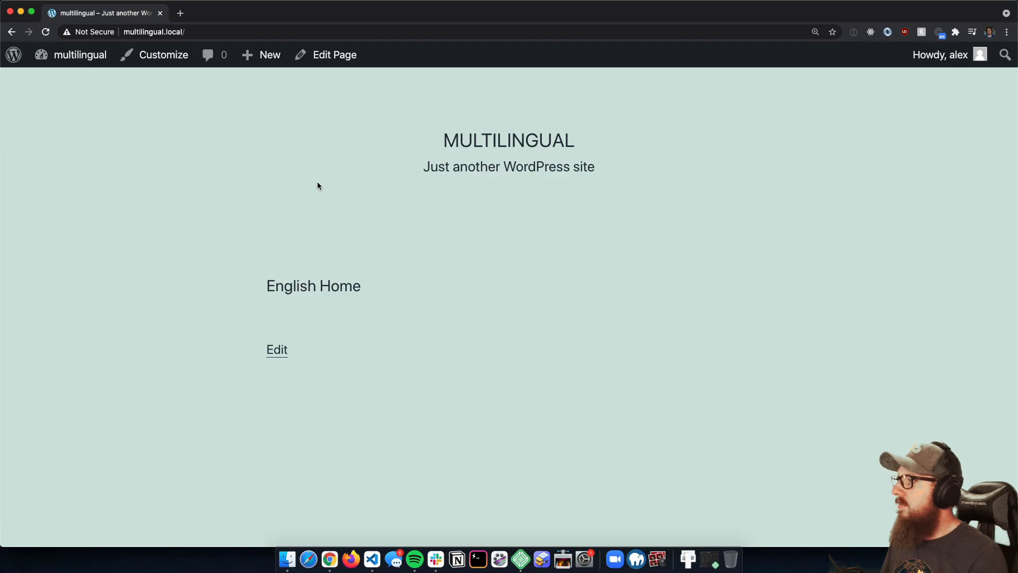
key("super+r")
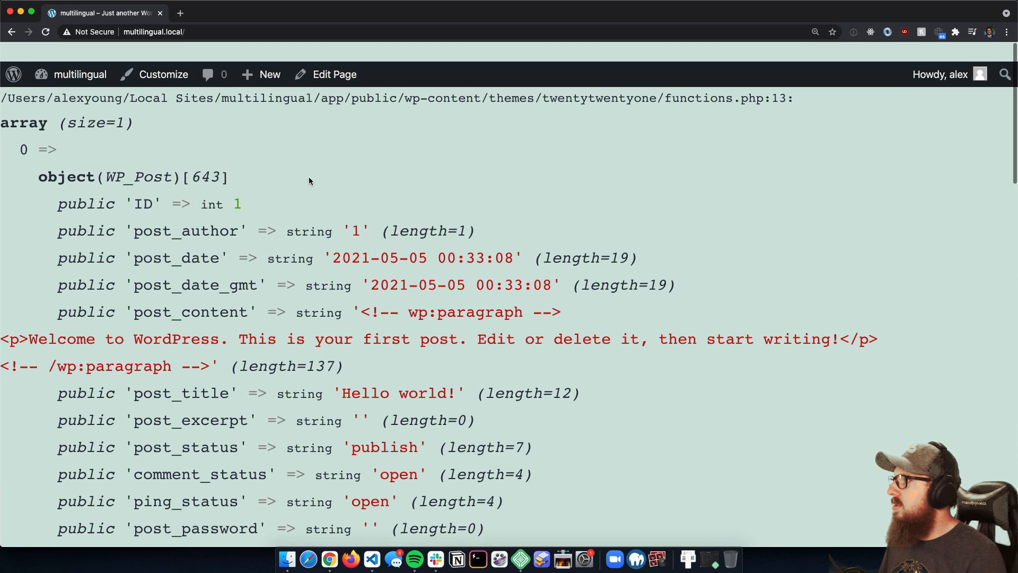
scroll(143, 179, "down", 1)
scroll(148, 173, "up", 1)
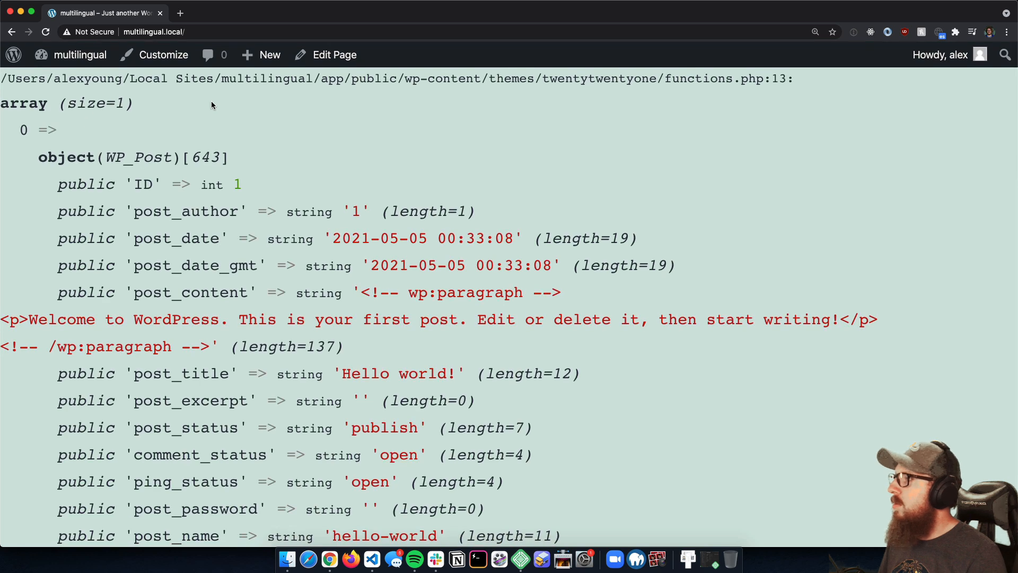
Comment out the three dump lines in functions.php and open the Posts list in the WordPress admin.
mouse_move(14, 54)
left_click(37, 83)
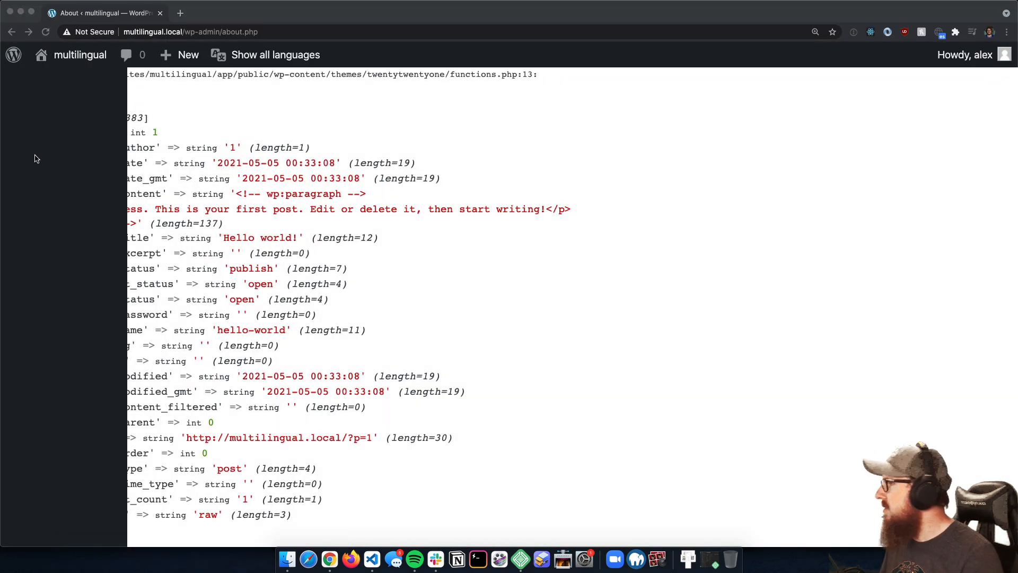
key("ctrl+Up")
left_click(221, 365)
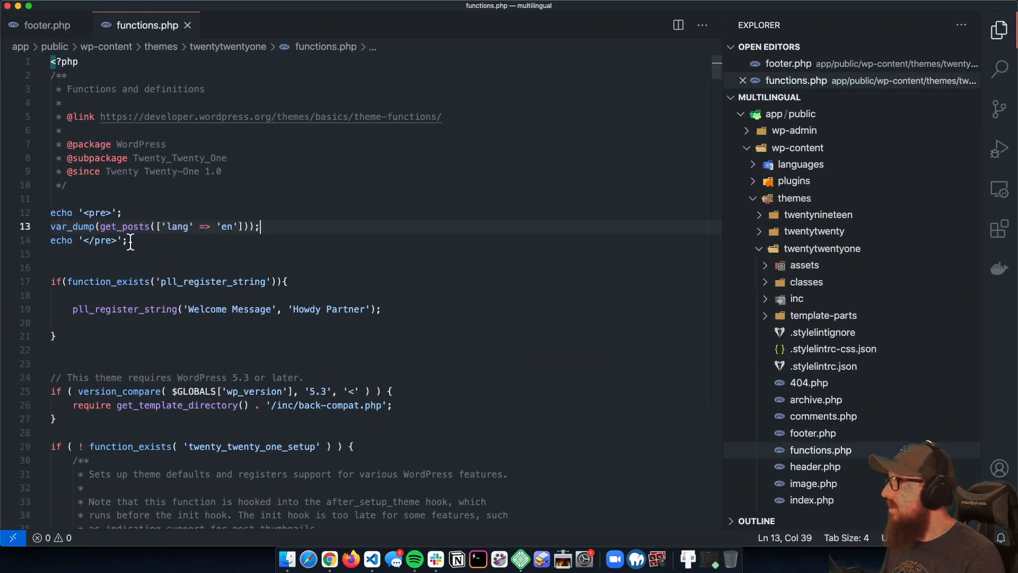
left_click_drag(135, 242, 15, 221)
key("super+Tab")
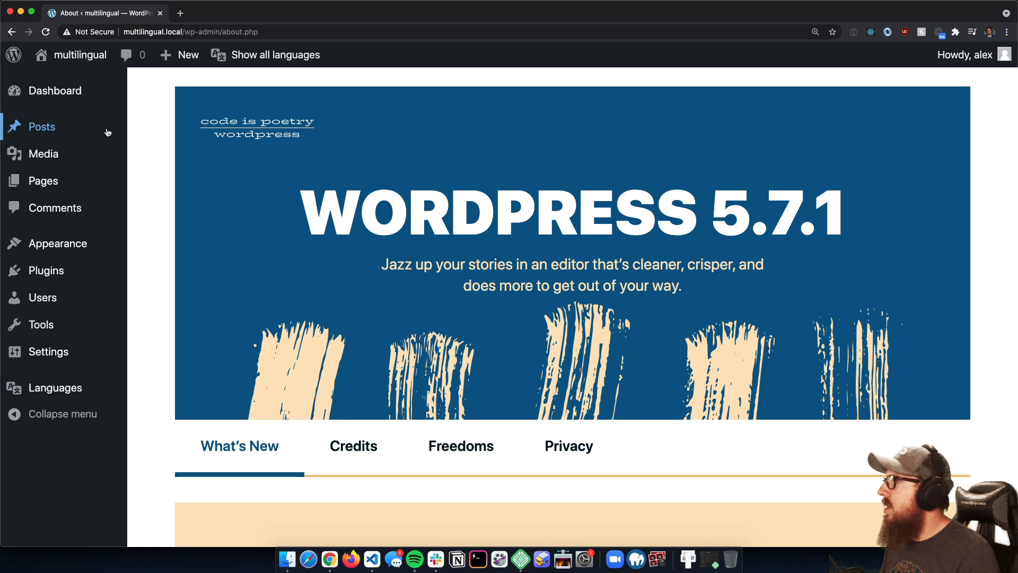
left_click(107, 132)
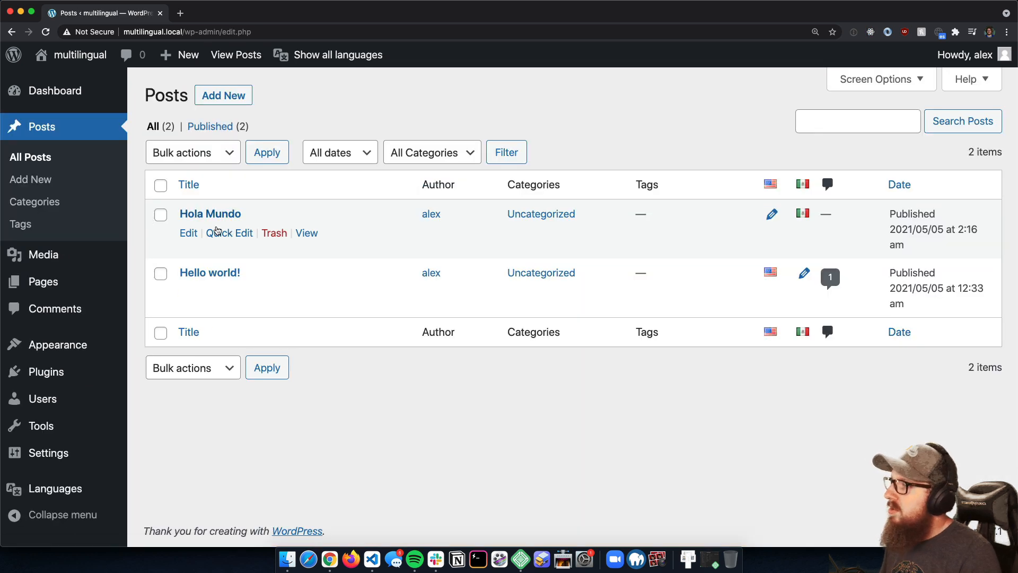
Uncomment the three dump lines in functions.php and save the file.
key("super+Tab")
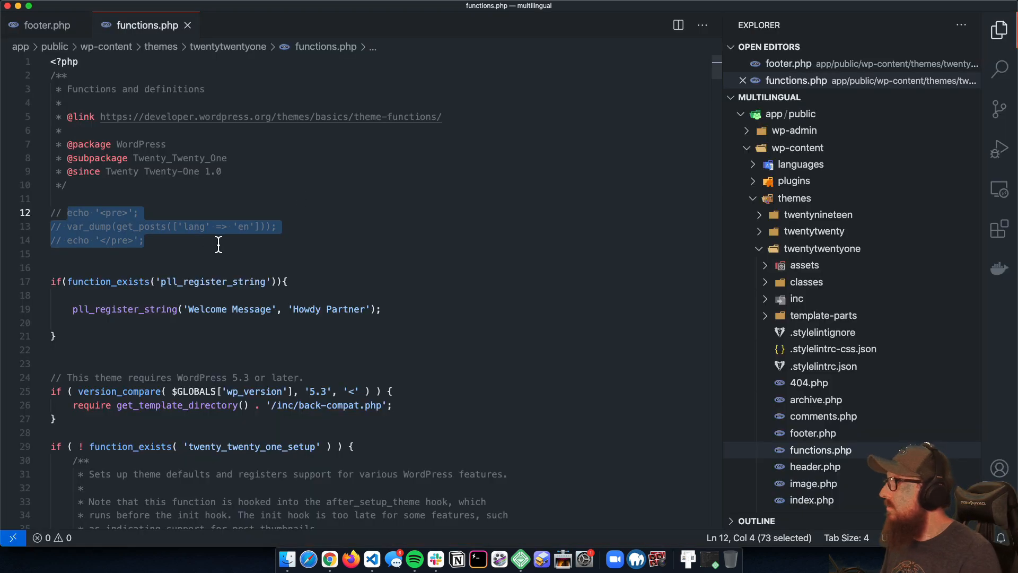
key("super+slash")
key("super+s")
Visit the site and examine the array size and post title in the dump for language 'en'.
key("super+Tab")
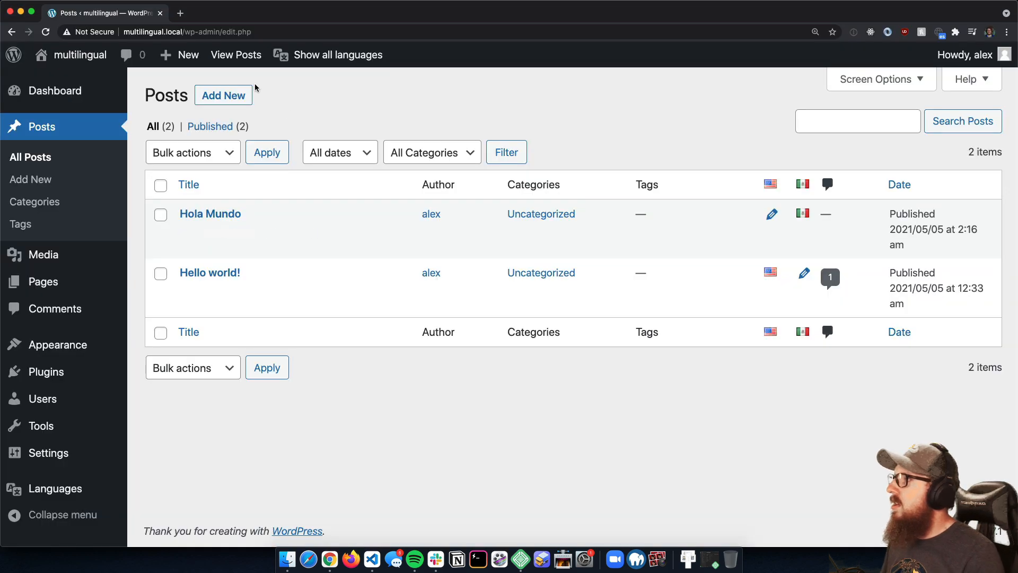
mouse_move(71, 62)
left_click(62, 82)
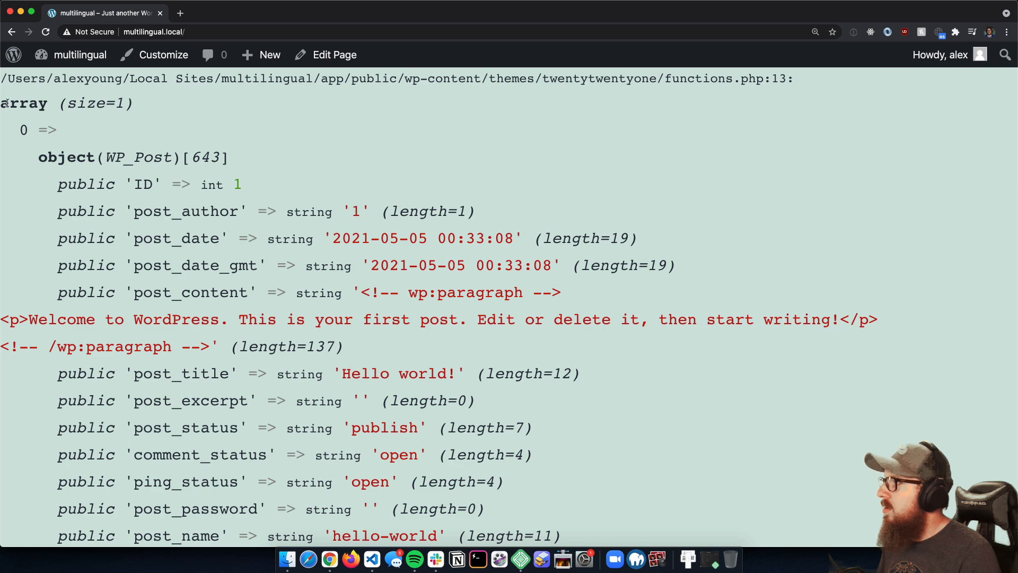
left_click_drag(4, 103, 134, 104)
scroll(226, 385, "down", 5)
scroll(236, 456, "up", 5)
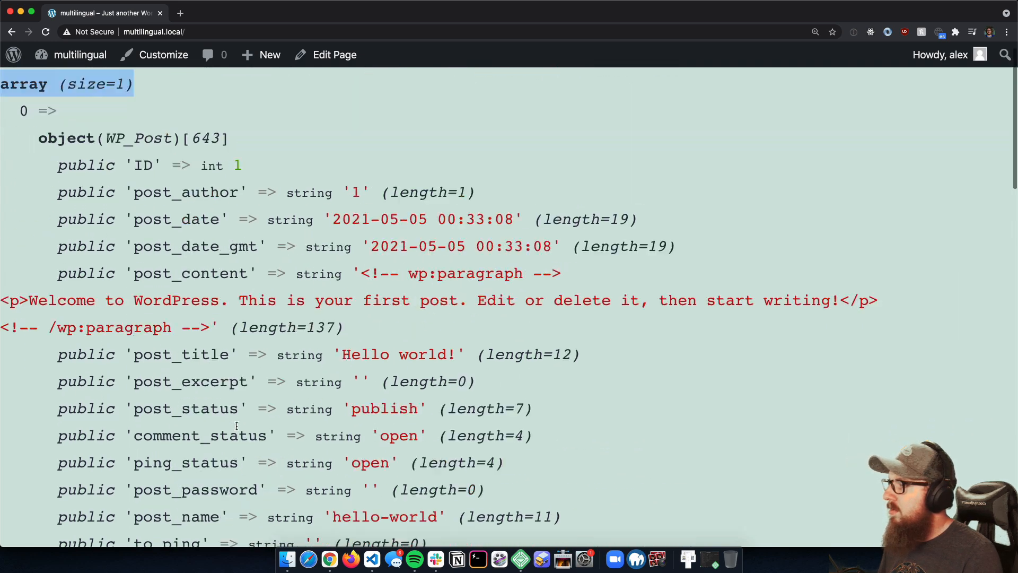
scroll(236, 455, "down", 5)
scroll(308, 427, "up", 6)
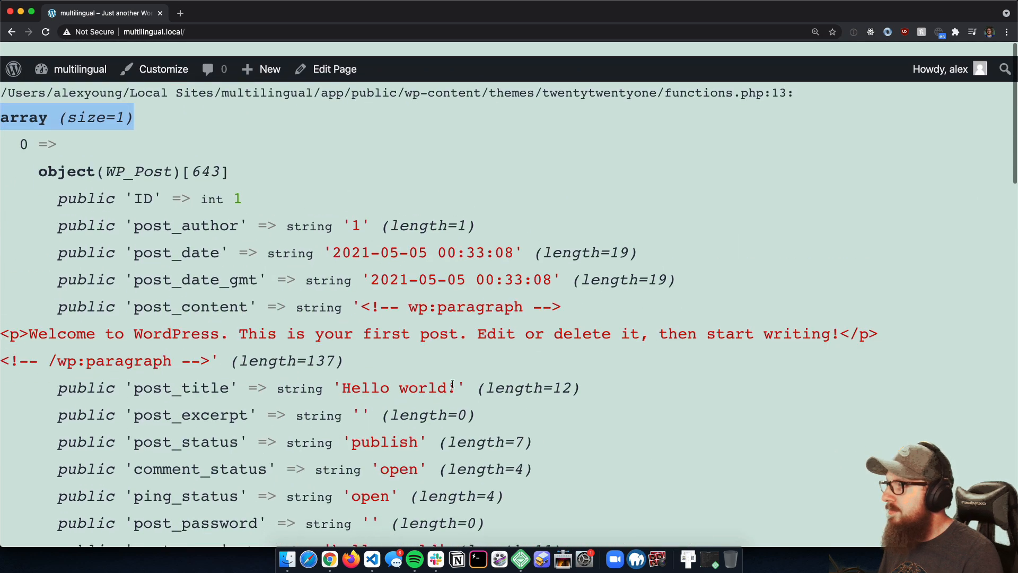
scroll(587, 323, "down", 2)
scroll(232, 195, "up", 1)
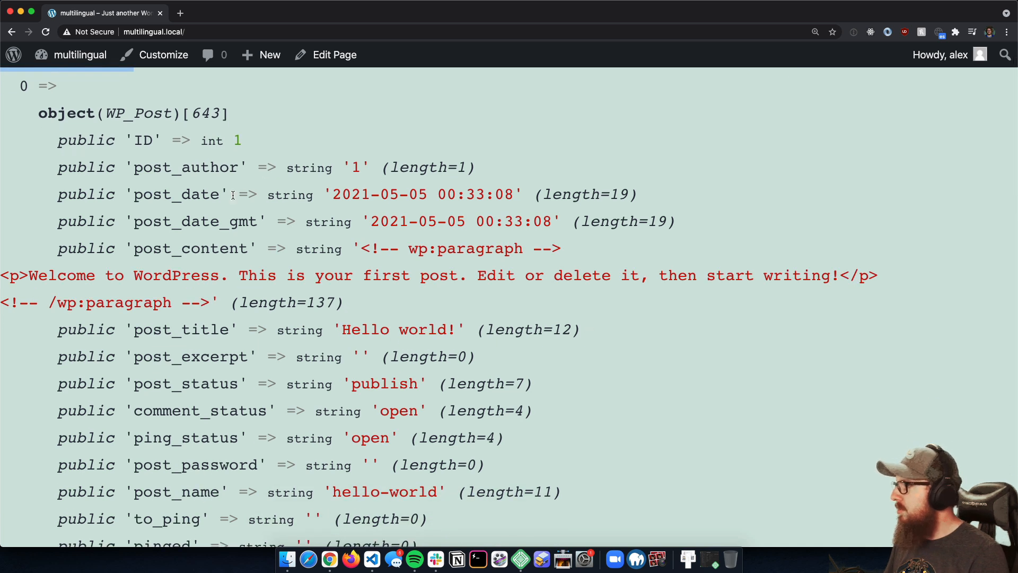
left_click_drag(342, 329, 454, 329)
key("super+shift+4")
left_click_drag(300, 293, 618, 364)
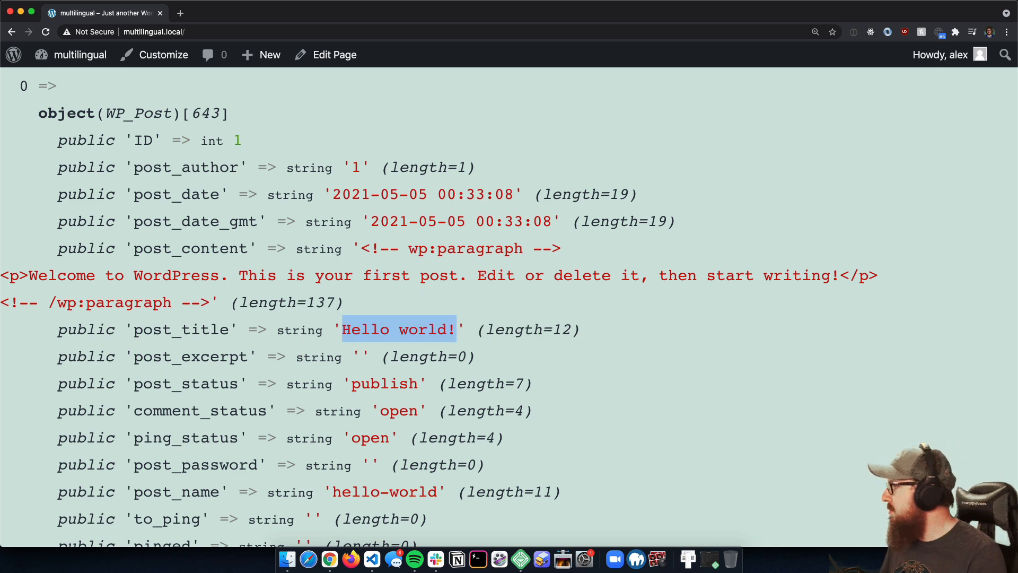
In functions.php, change the lang argument of get_posts to 'es' and save the file.
key("super+Tab")
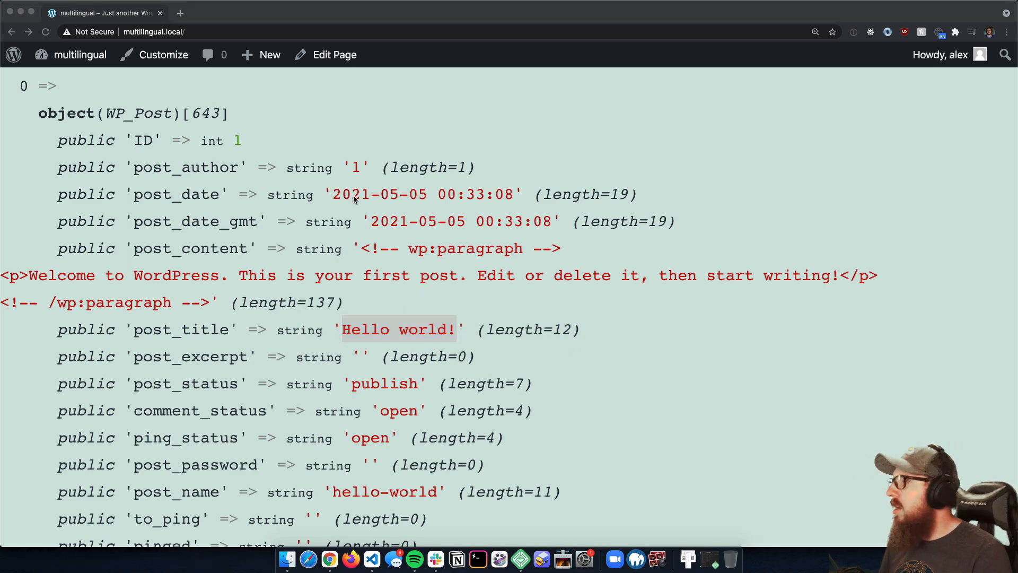
left_click(347, 238)
key("ctrl+Up")
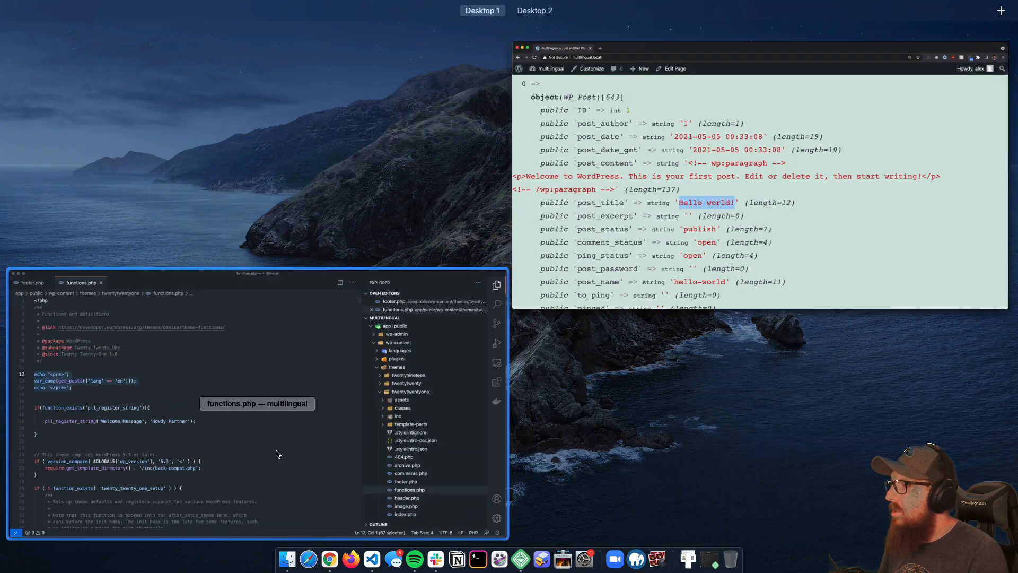
left_click(274, 435)
left_click(242, 227)
double_click(226, 226)
type("es")
key("super+s")
Reload the home page in the browser and check the post title in the dump for language 'es'.
key("super+Tab")
key("super+r")
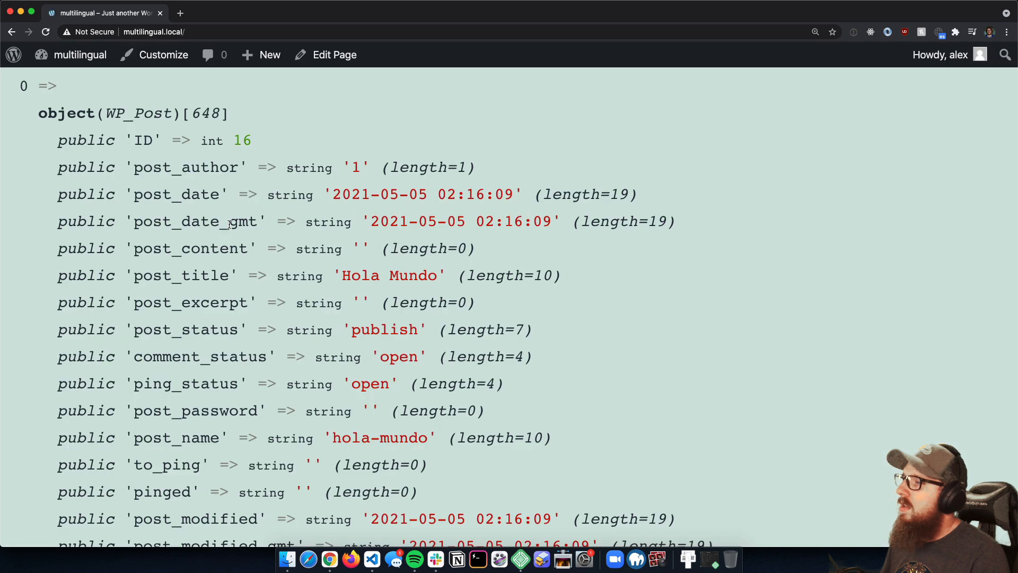
scroll(417, 235, "down", 5)
scroll(417, 235, "up", 3)
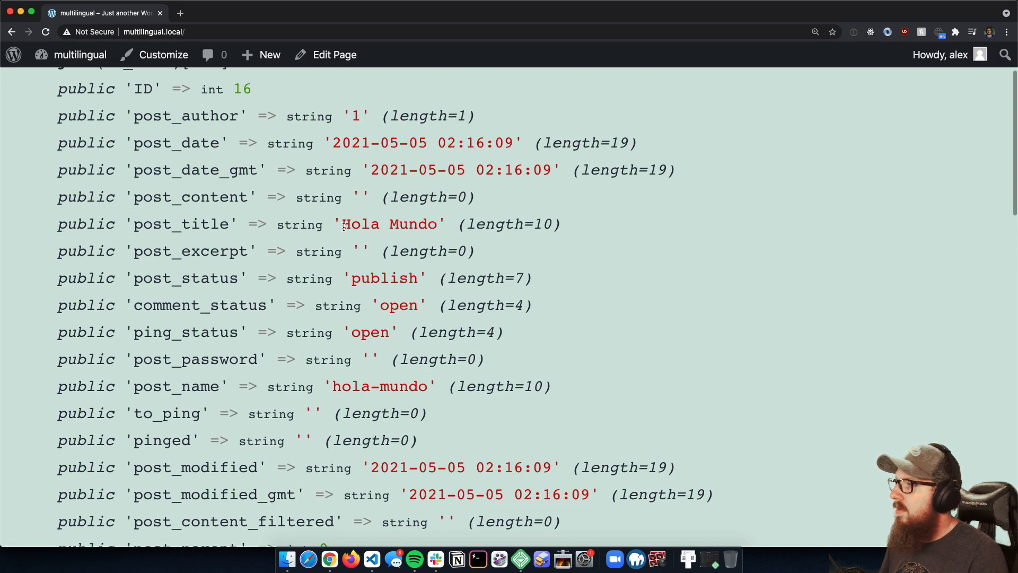
left_click_drag(343, 224, 439, 224)
key("super+shift+4")
mouse_move(305, 197)
left_mouse_down()
mouse_move(522, 279)
mouse_move(497, 259)
left_mouse_up()
key("Escape")
In functions.php, replace the lang value in get_posts with pll_current_language() and save the file.
key("super+Tab")
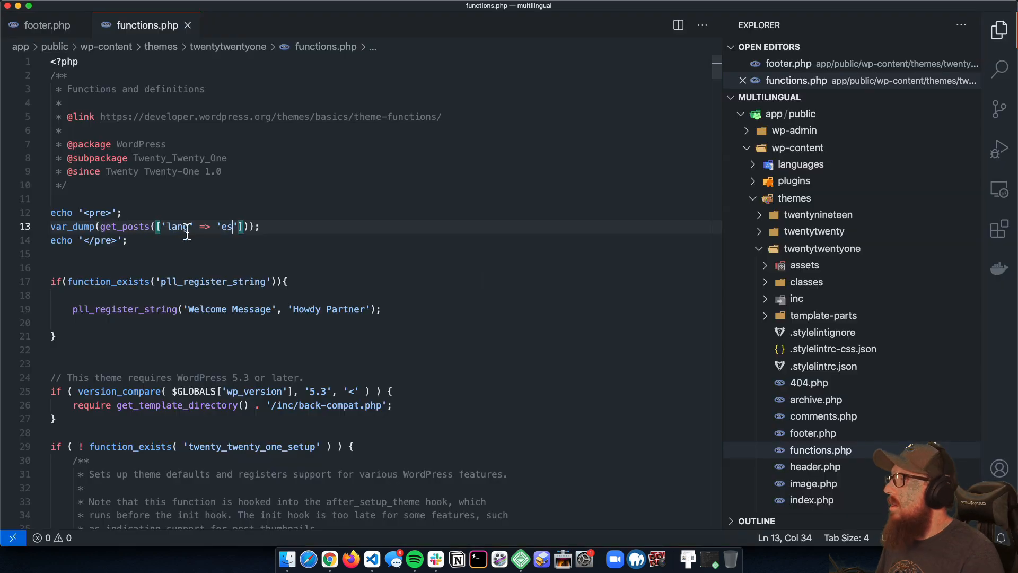
left_click(219, 228)
left_click_drag(219, 229, 242, 229)
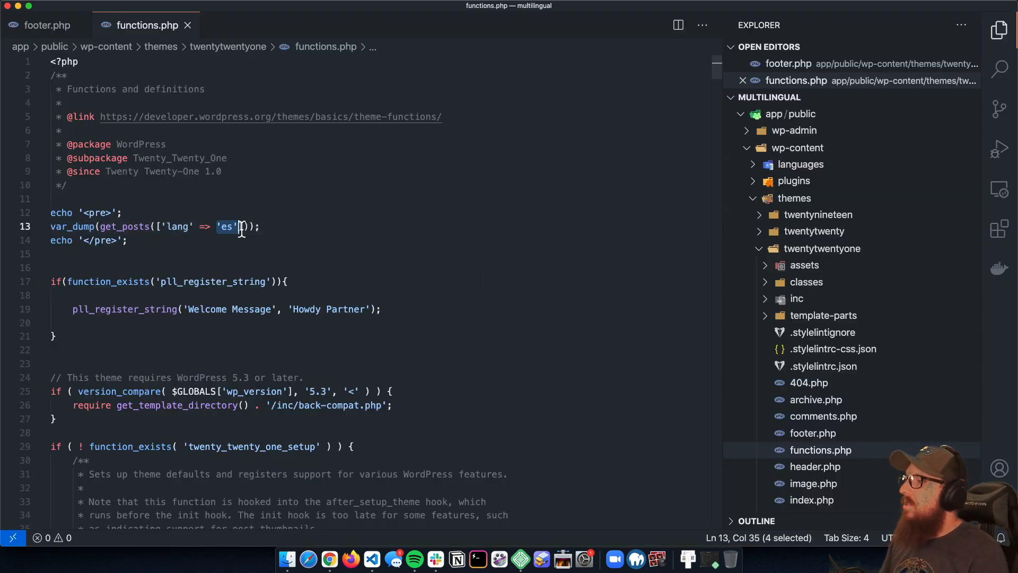
type("pll_")
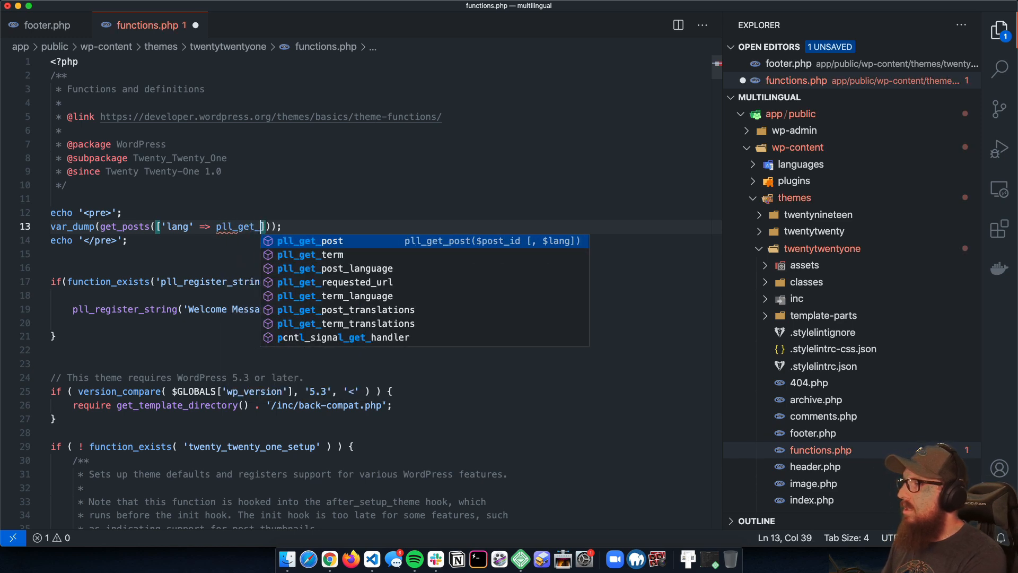
type("cur")
key("Return")
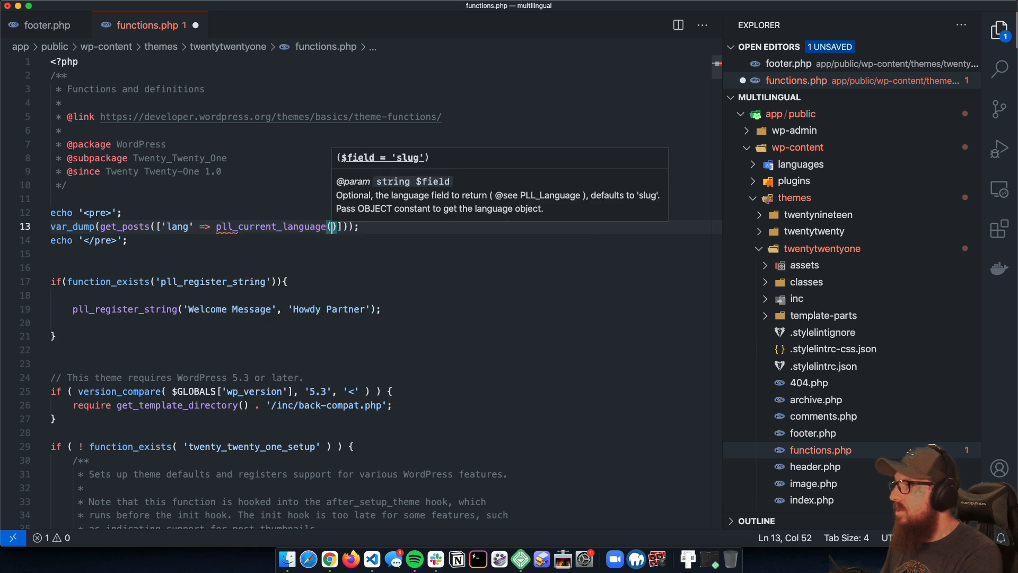
key("super+s")
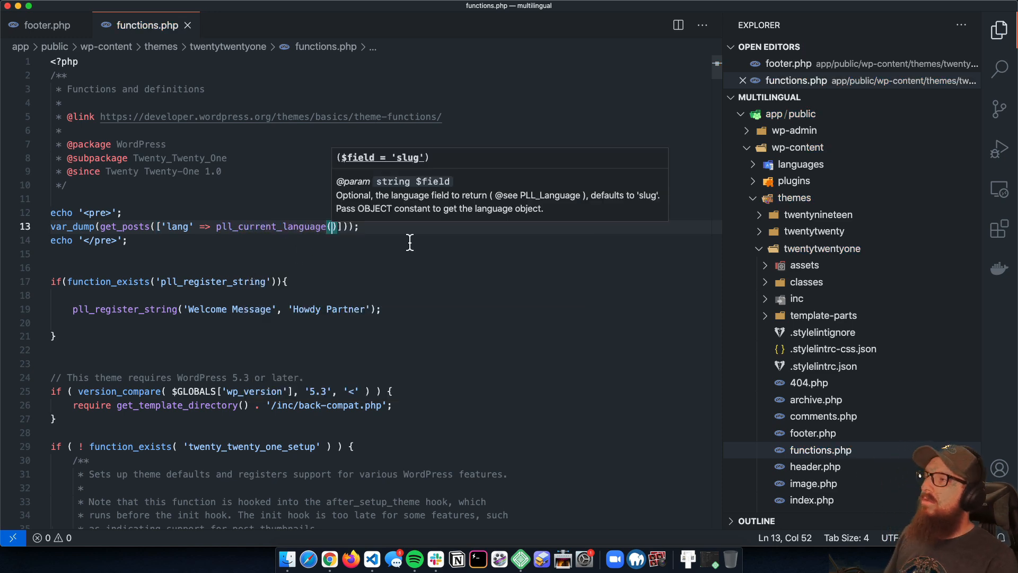
Reload the English home page in the browser and check the post title in the dump for the current language.
key("super+Tab")
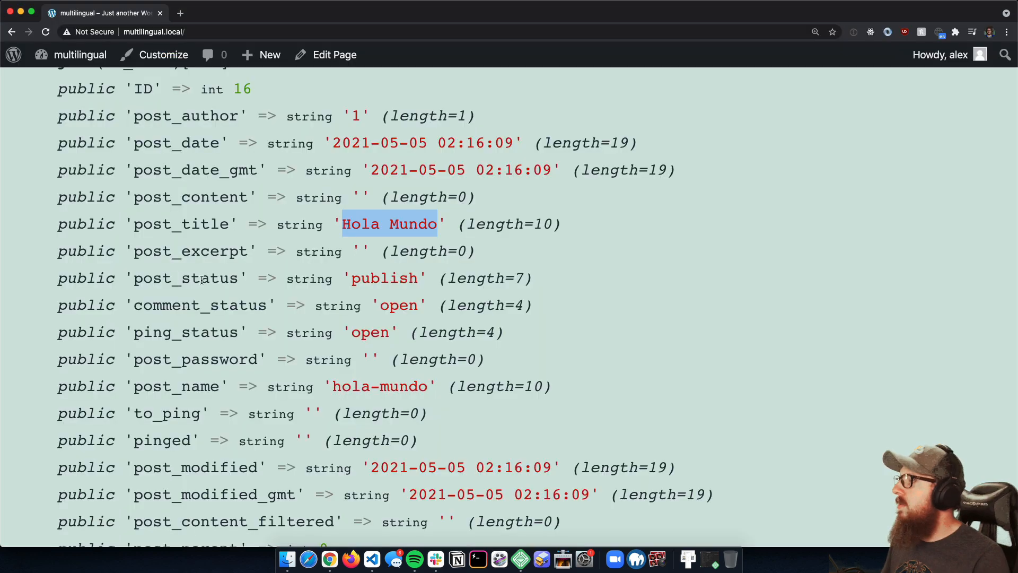
key("super+r")
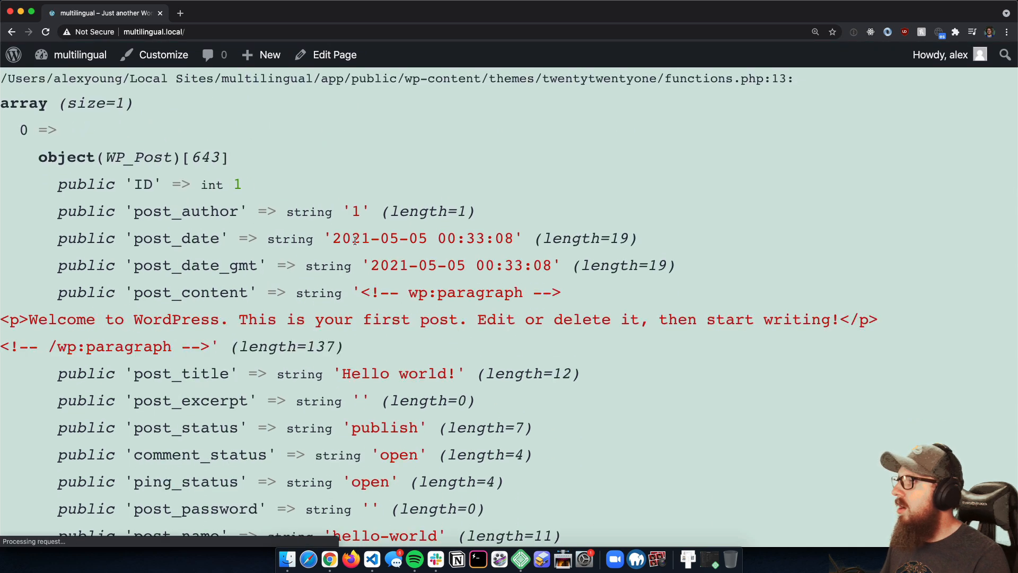
scroll(355, 264, "down", 3)
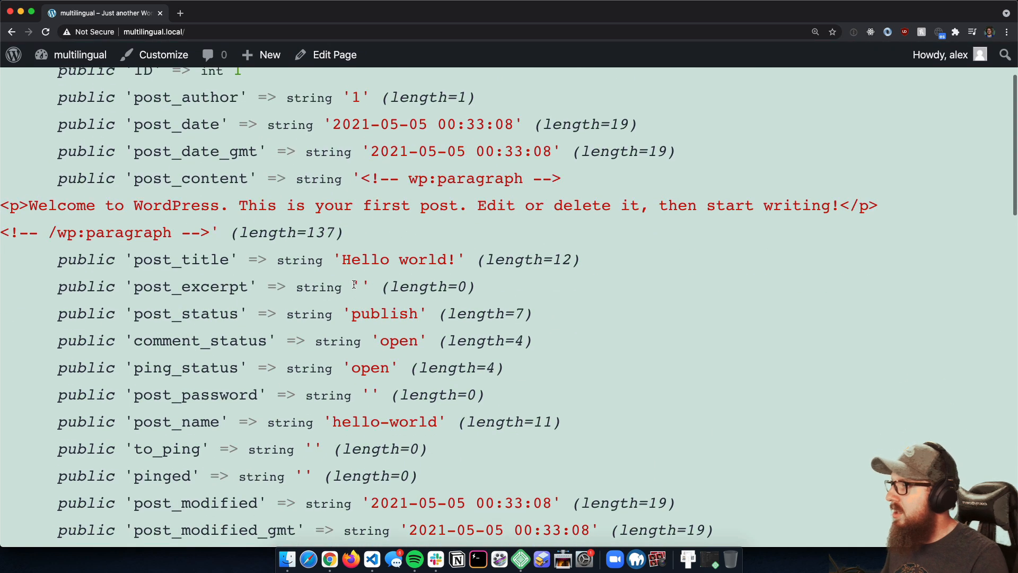
left_click_drag(342, 260, 448, 258)
scroll(328, 162, "up", 3)
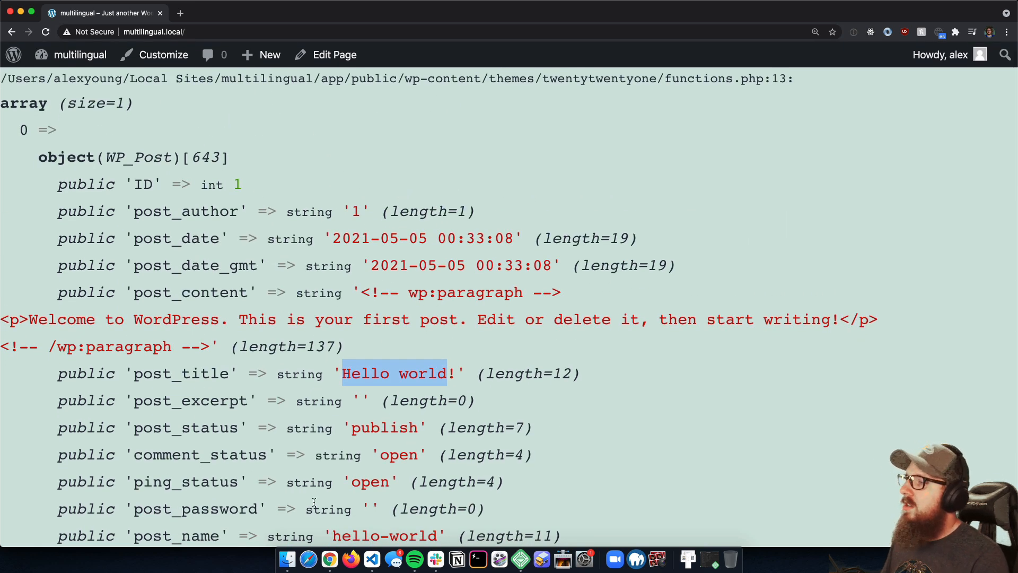
Switch the site to Español with the footer language switcher and check the post title in the dump.
scroll(343, 368, "down", 10)
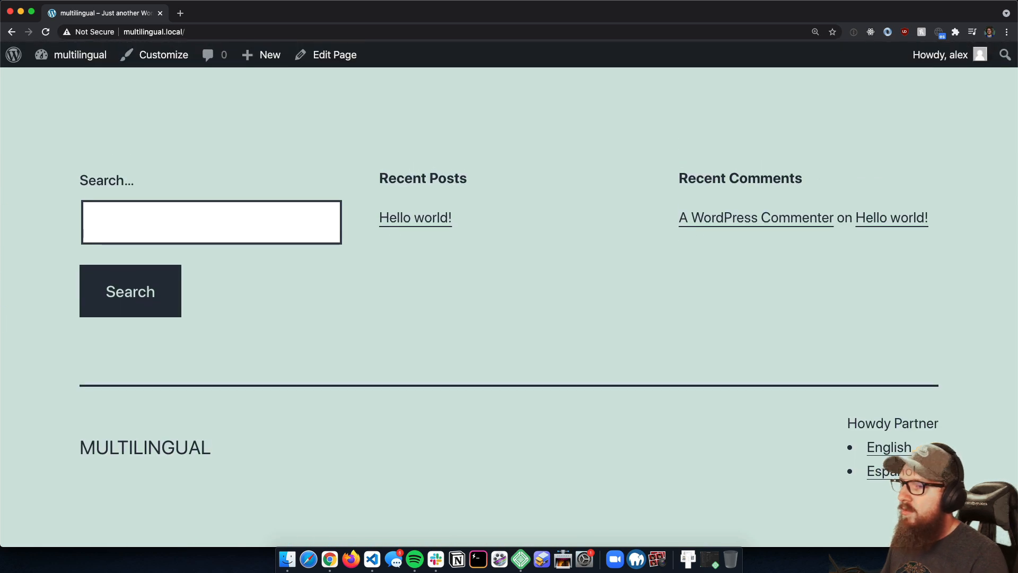
left_click(873, 469)
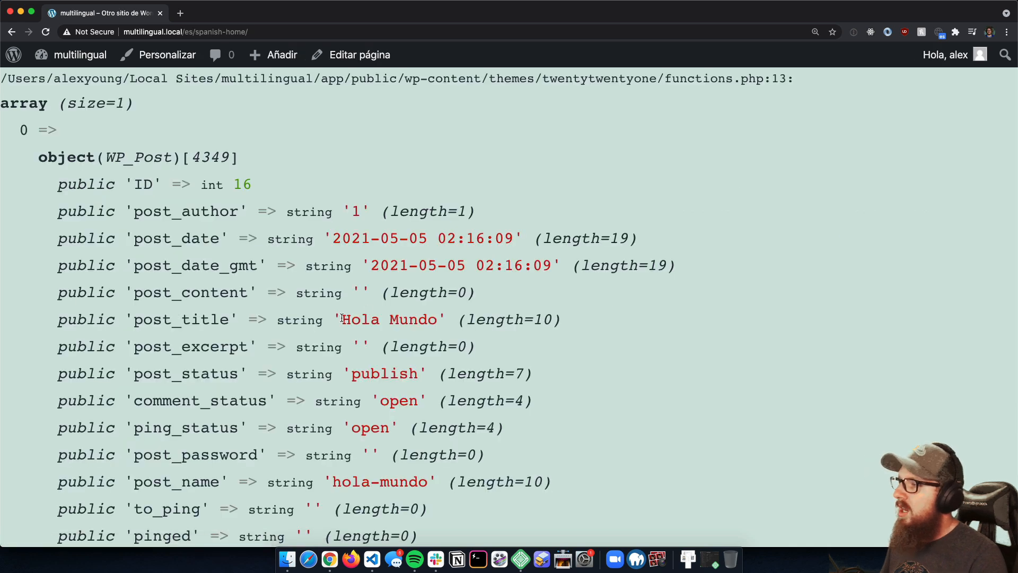
left_click_drag(342, 317, 431, 319)
left_click(431, 319)
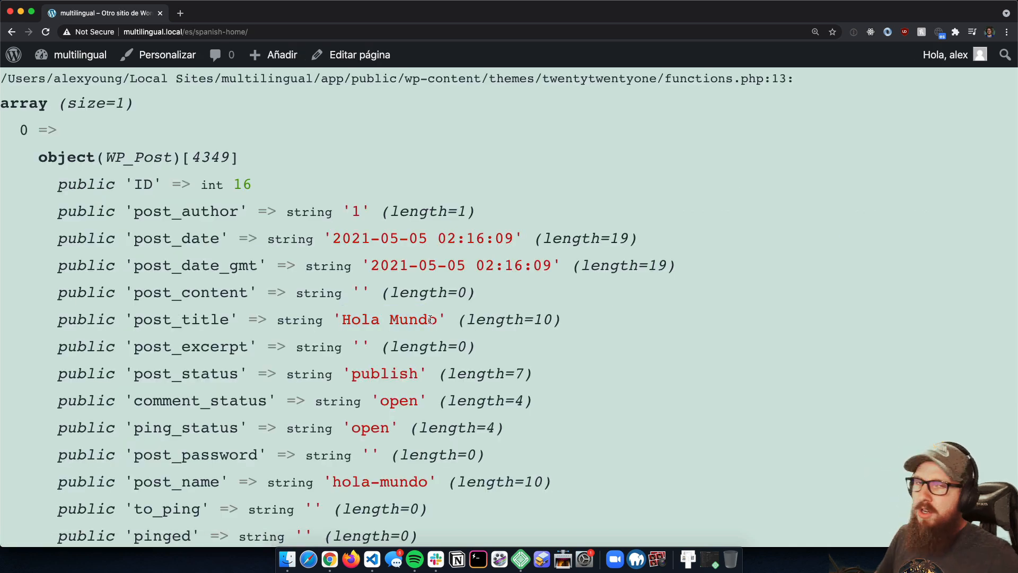